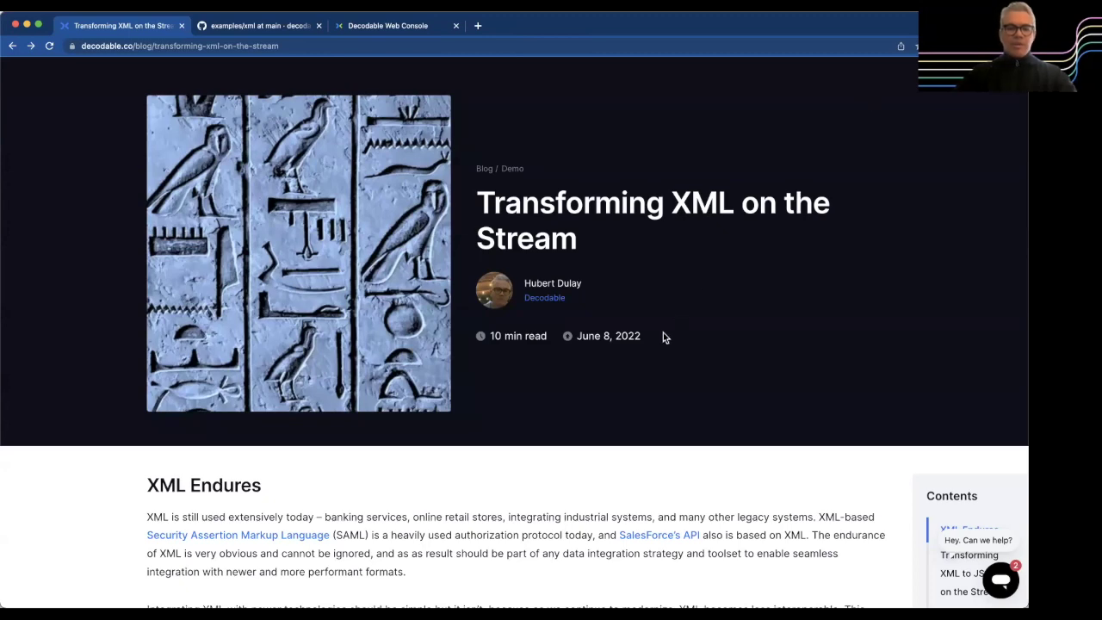
Step: Read the blog post's introduction and highlight the sample employee XML document under Transforming XML to JSON on the Stream
{"action": "scroll", "coordinate": [564, 437], "scroll_direction": "down", "scroll_amount": 1}
{"action": "scroll", "coordinate": [563, 440], "scroll_direction": "down", "scroll_amount": 6}
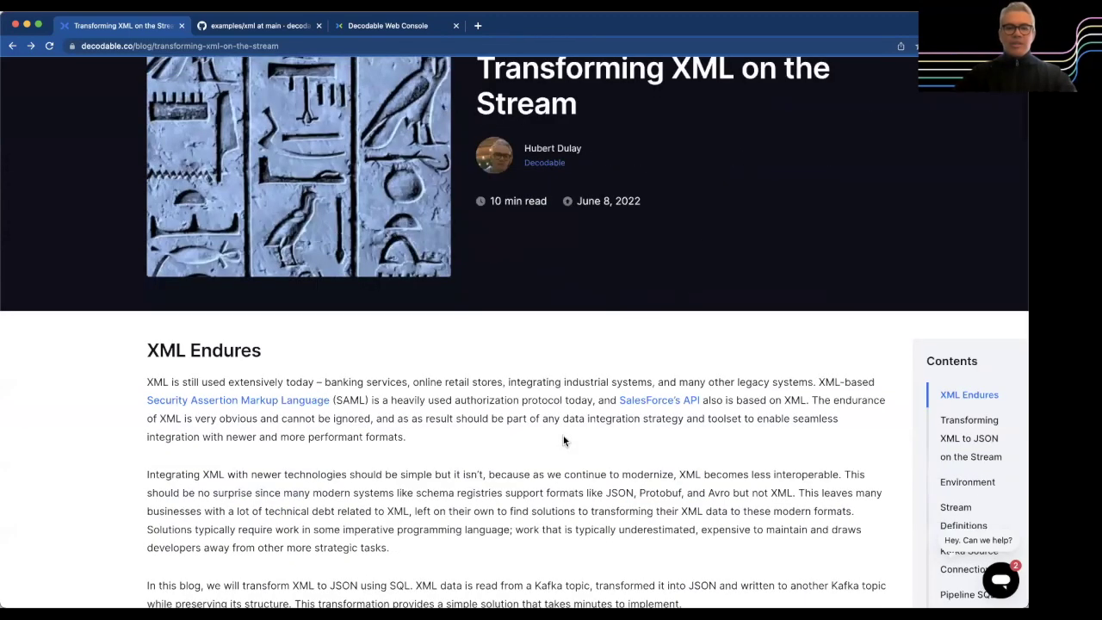
{"action": "scroll", "coordinate": [563, 439], "scroll_direction": "up", "scroll_amount": 1}
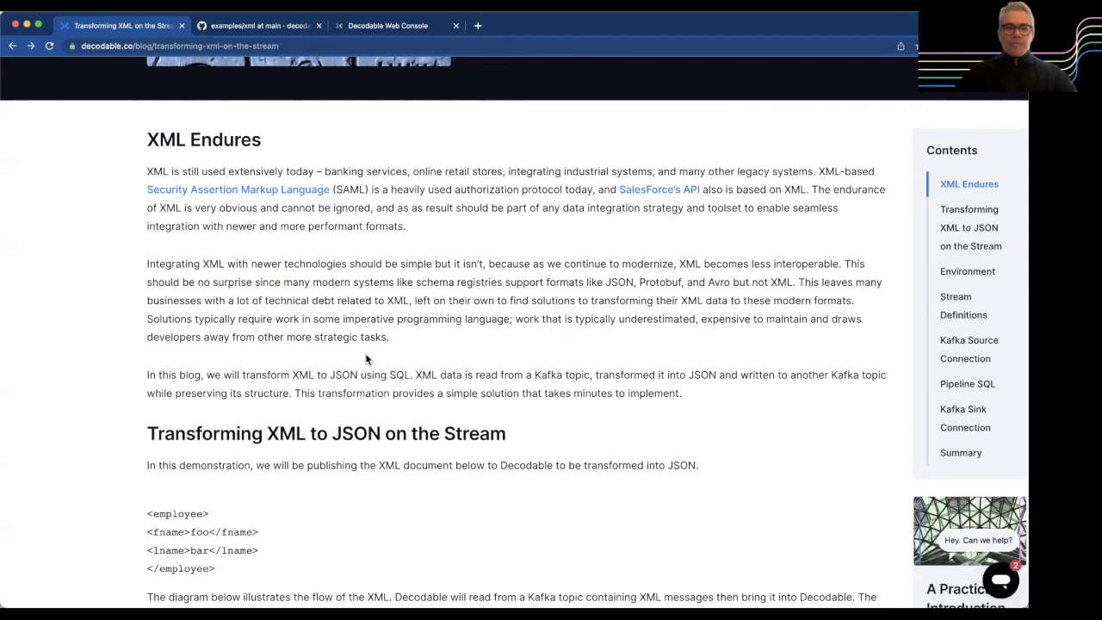
{"action": "scroll", "coordinate": [509, 376], "scroll_direction": "down", "scroll_amount": 5}
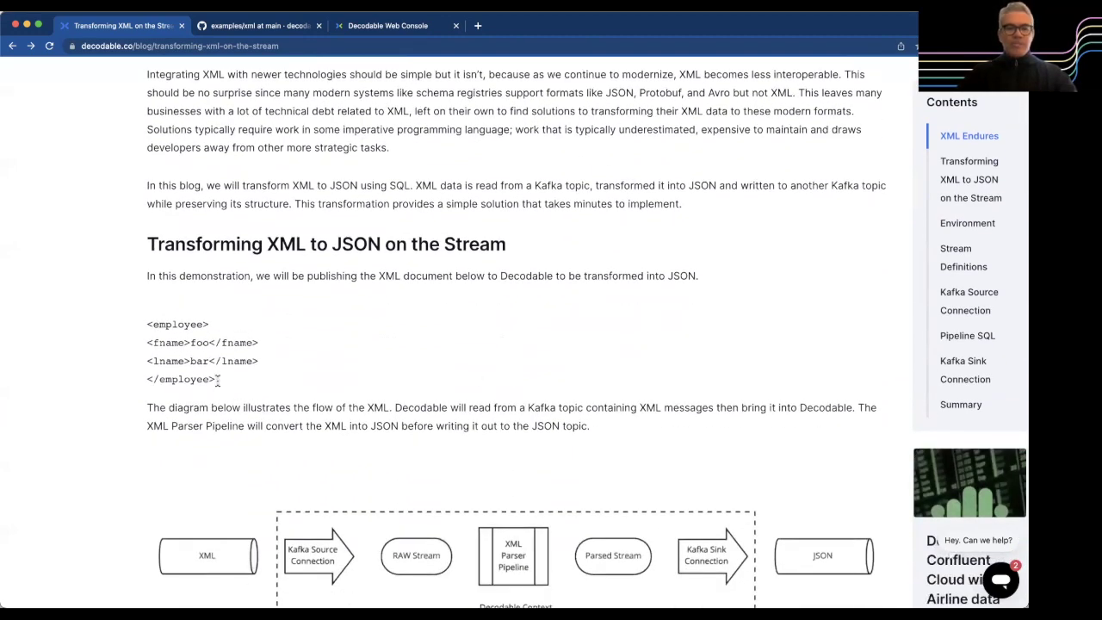
{"action": "left_click_drag", "start_coordinate": [215, 379], "coordinate": [148, 324]}
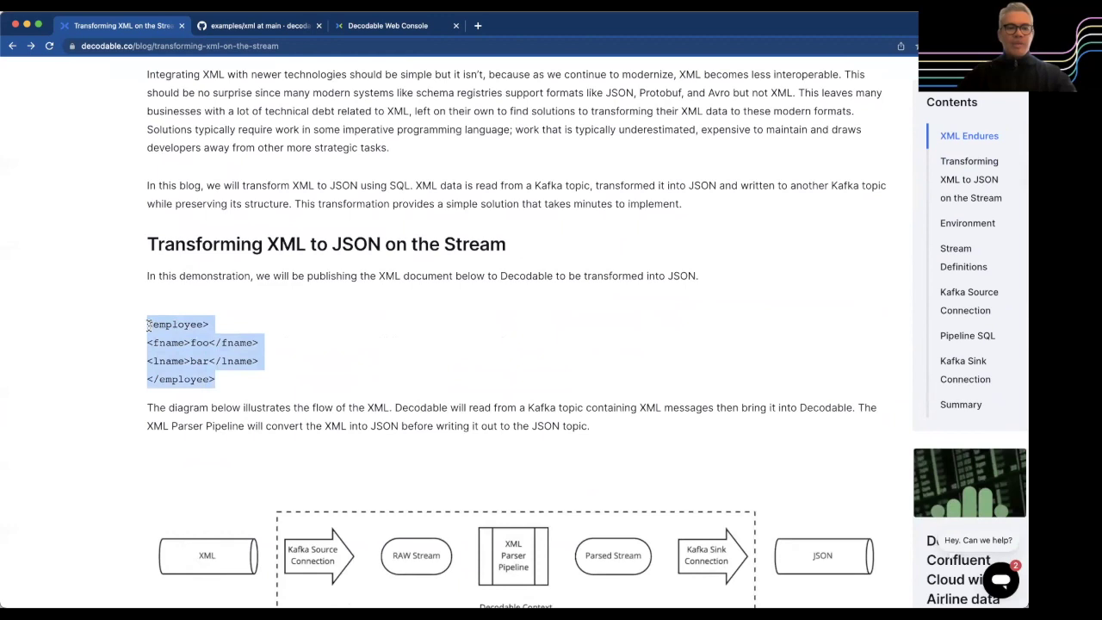
{"action": "left_click", "coordinate": [353, 358]}
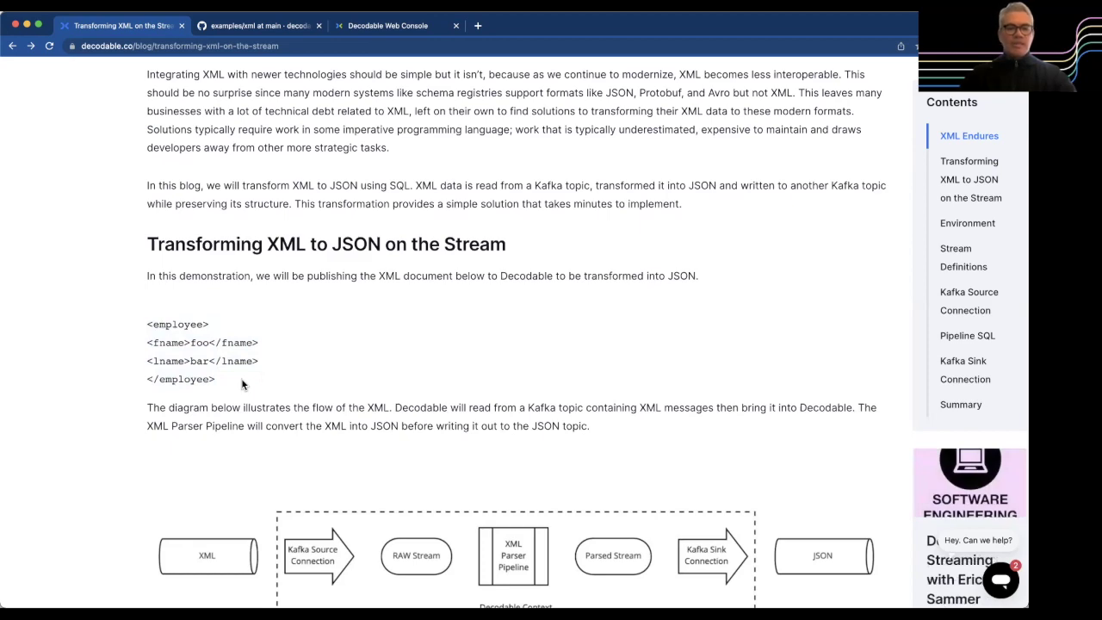
Step: Examine the flow diagram from the XML topic through the Decodable context to the JSON topic
{"action": "scroll", "coordinate": [241, 385], "scroll_direction": "down", "scroll_amount": 5}
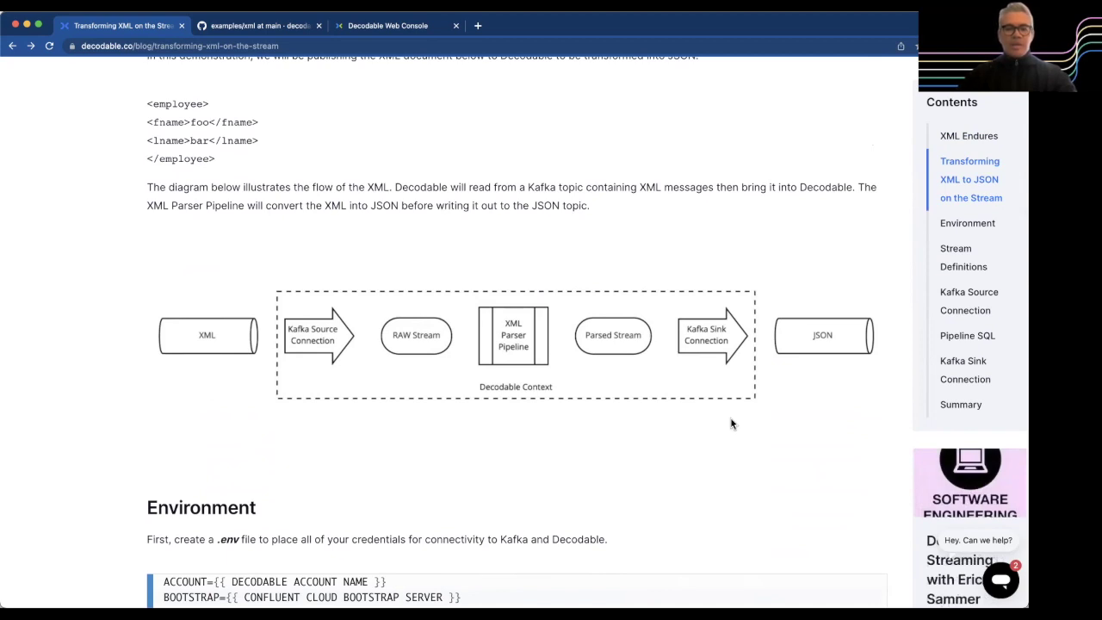
{"action": "scroll", "coordinate": [730, 423], "scroll_direction": "down", "scroll_amount": 1}
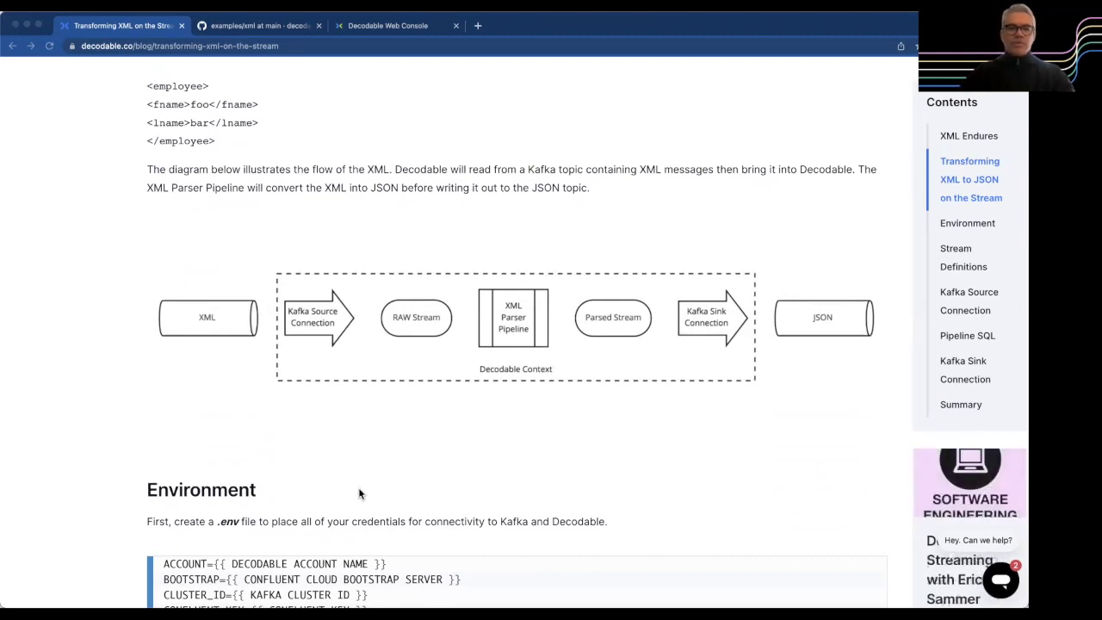
{"action": "left_click", "coordinate": [306, 458]}
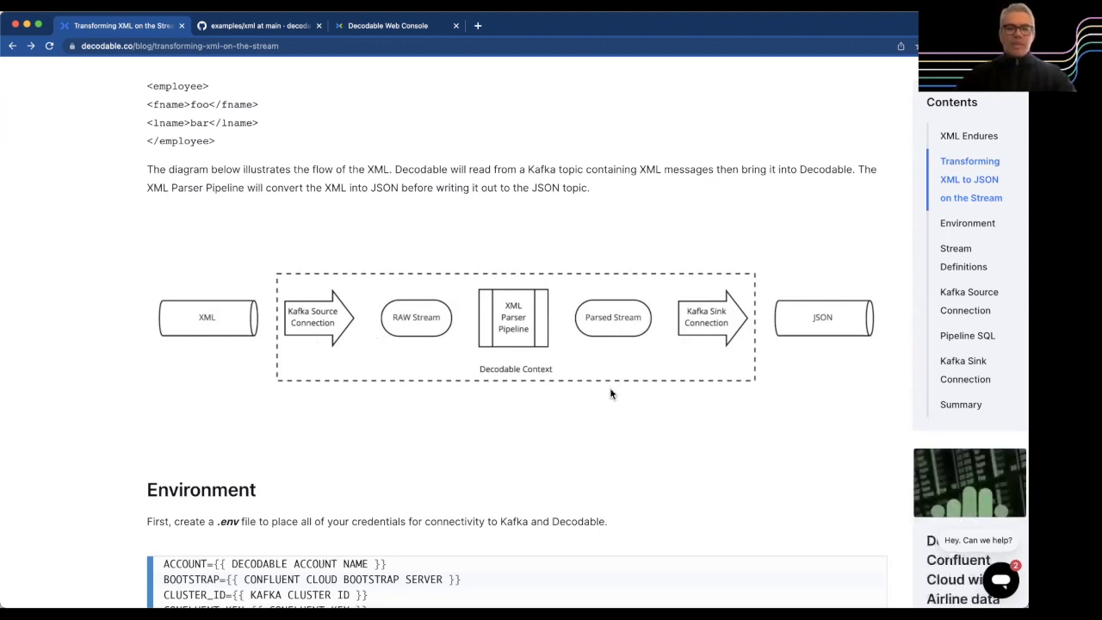
Step: Switch to the Decodable Web Console, open the decodable-demo account and show its connections
{"action": "left_click", "coordinate": [374, 25]}
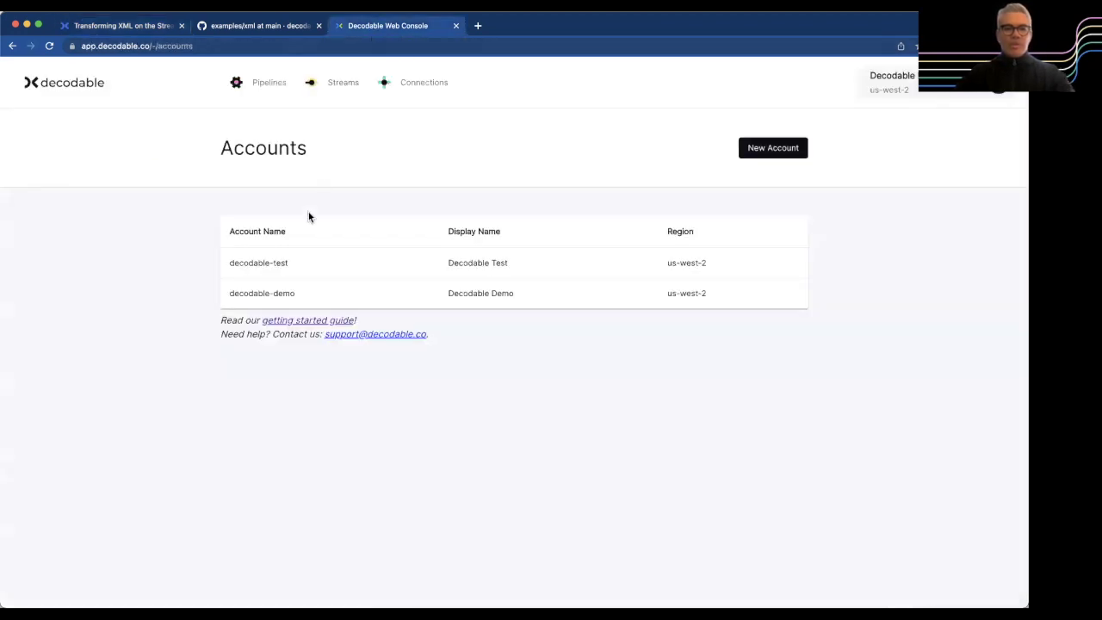
{"action": "left_click", "coordinate": [269, 293]}
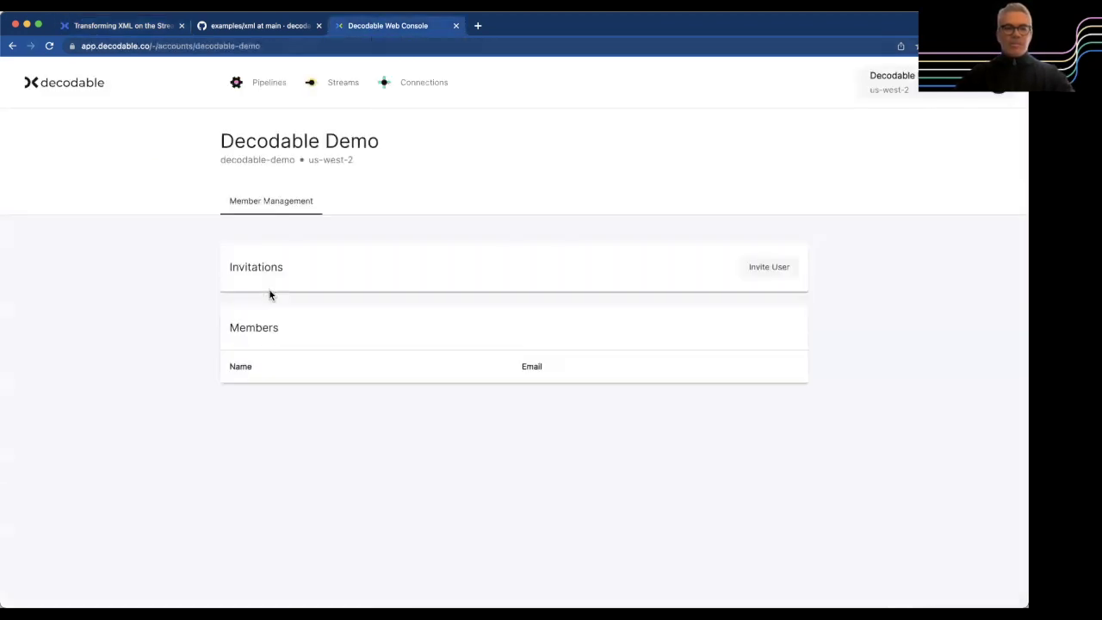
{"action": "left_click", "coordinate": [412, 86]}
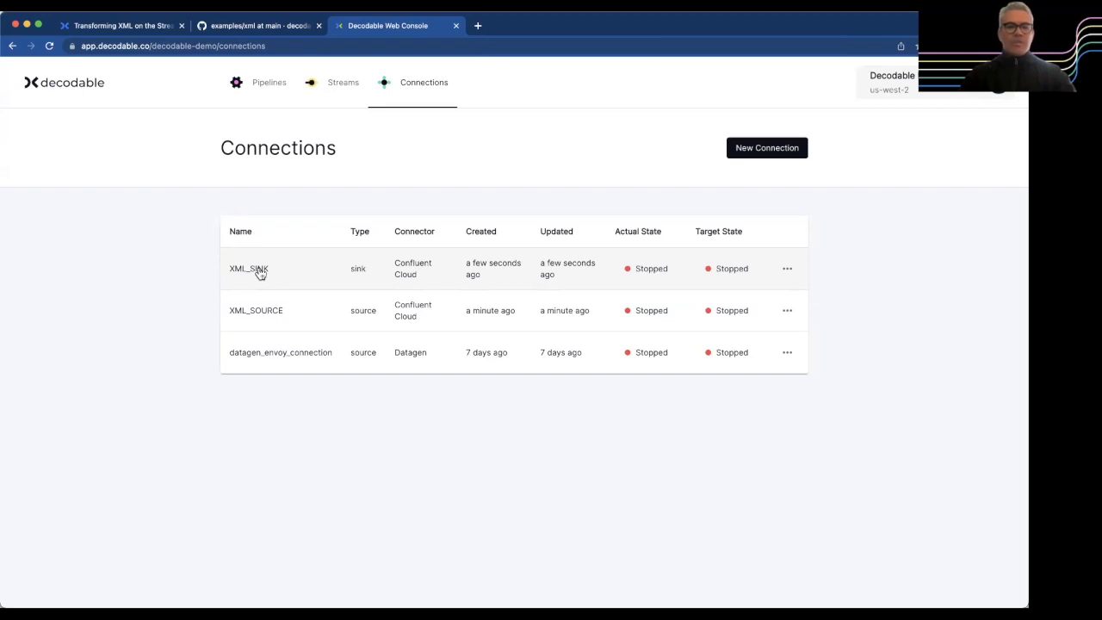
Step: Open demo_day_pipeline and display its SQL
{"action": "left_click", "coordinate": [263, 92]}
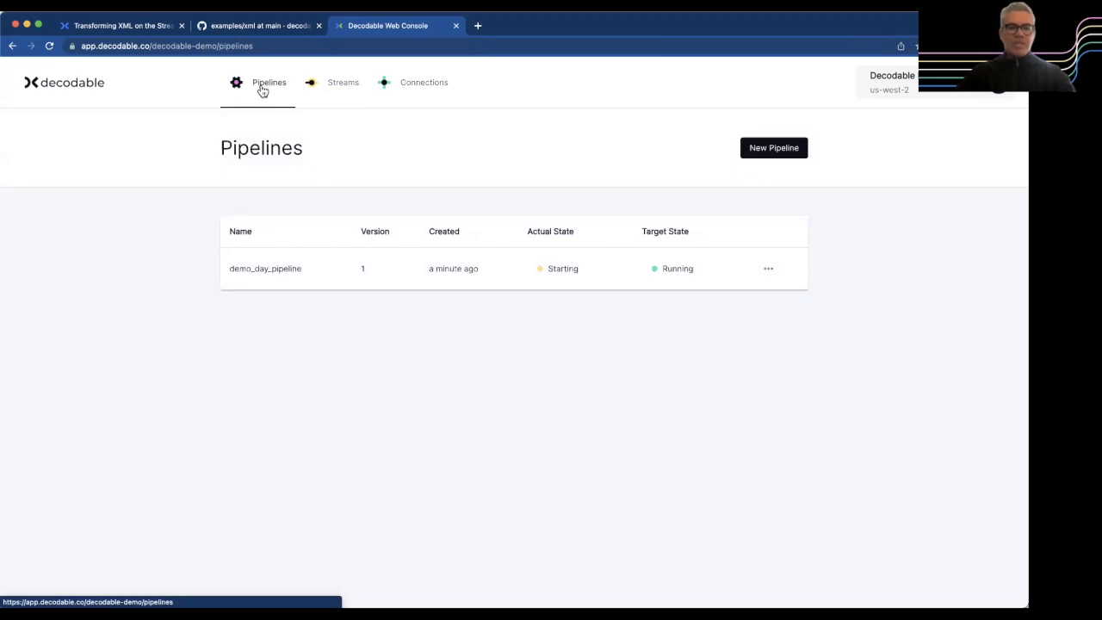
{"action": "left_click", "coordinate": [278, 267]}
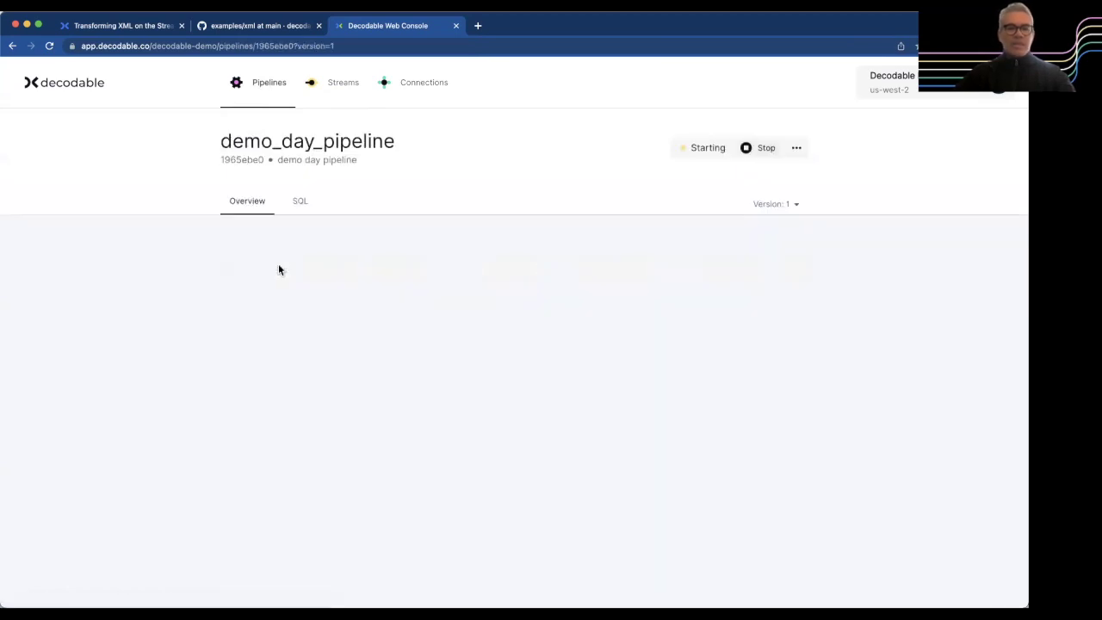
{"action": "left_click", "coordinate": [302, 205]}
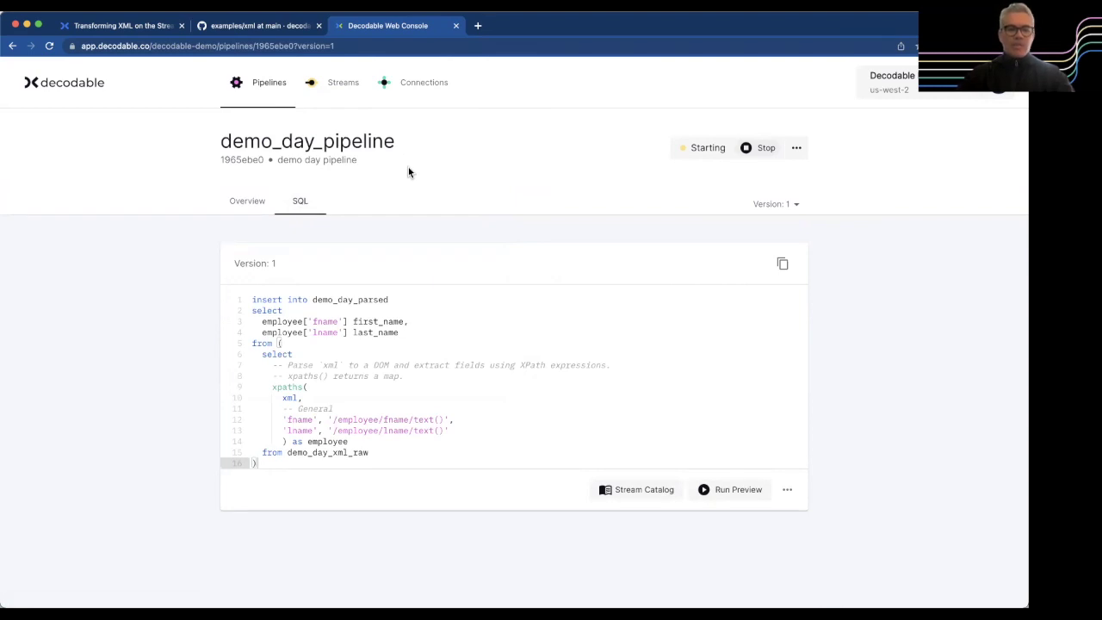
Step: Check the account's streams list and return to the SQL of demo_day_pipeline
{"action": "left_click", "coordinate": [344, 86]}
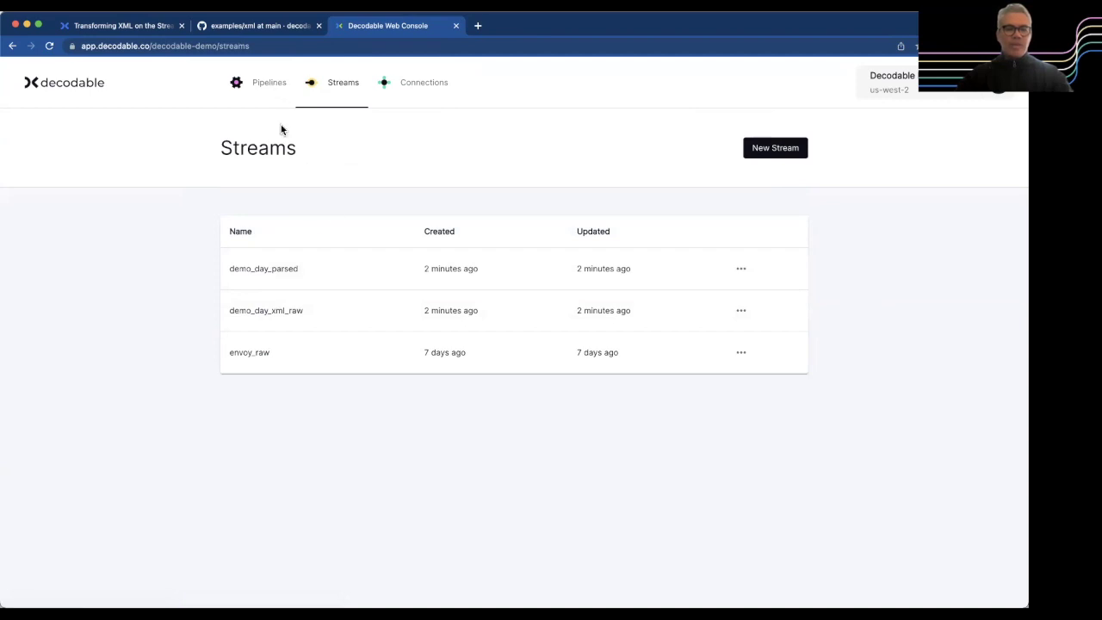
{"action": "left_click", "coordinate": [269, 82]}
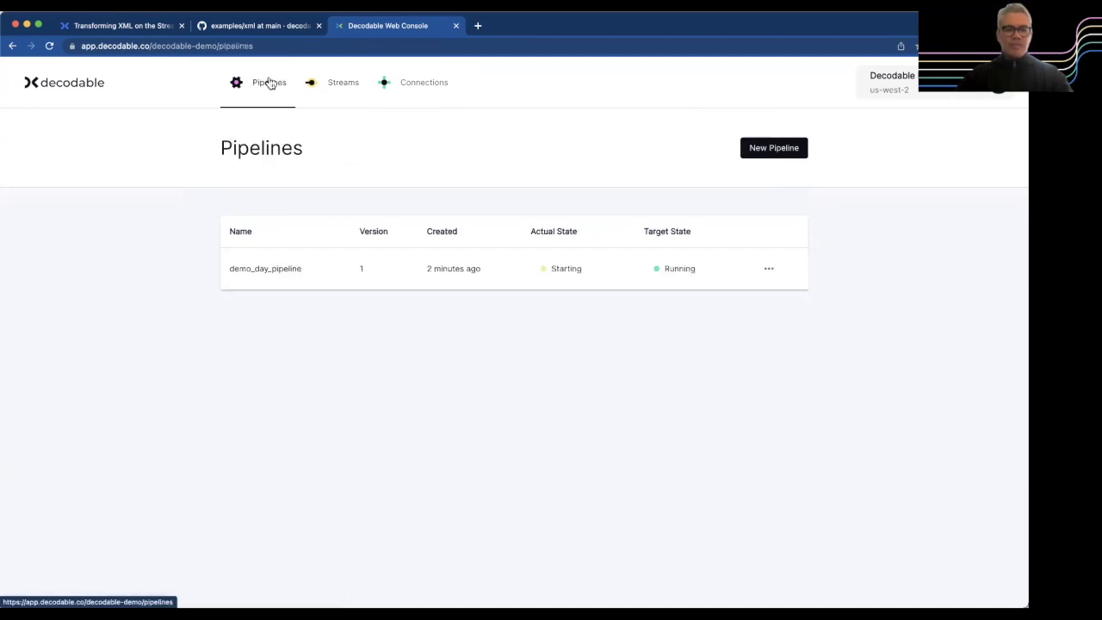
{"action": "left_click", "coordinate": [259, 268]}
{"action": "left_click", "coordinate": [299, 202]}
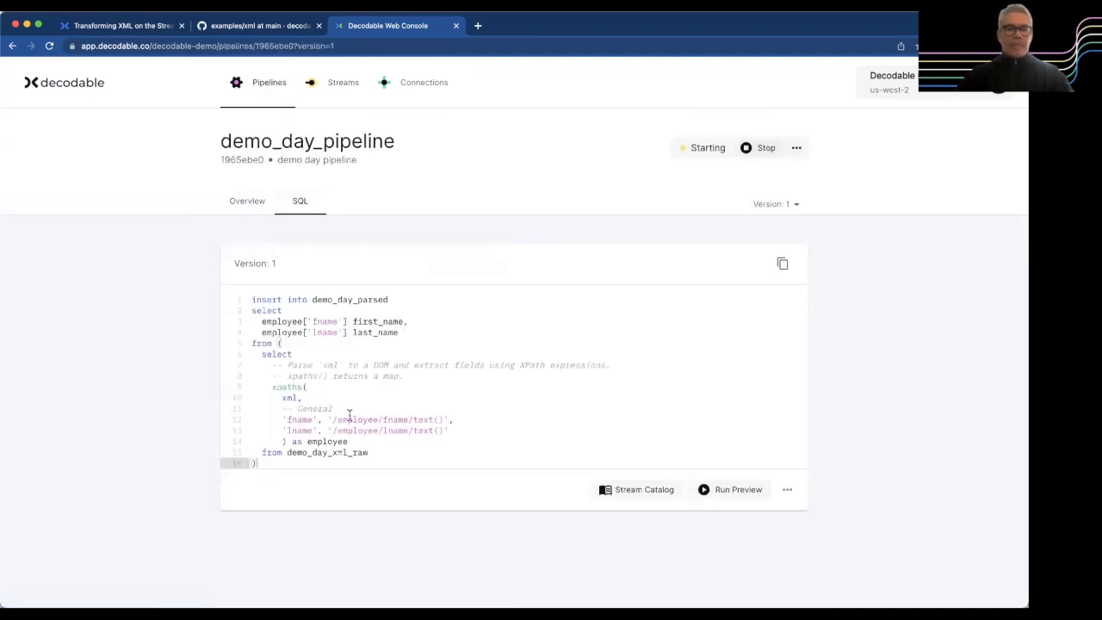
Step: Highlight the source stream demo_day_xml_raw and the xml argument of the xpaths call in the SQL
{"action": "double_click", "coordinate": [343, 454]}
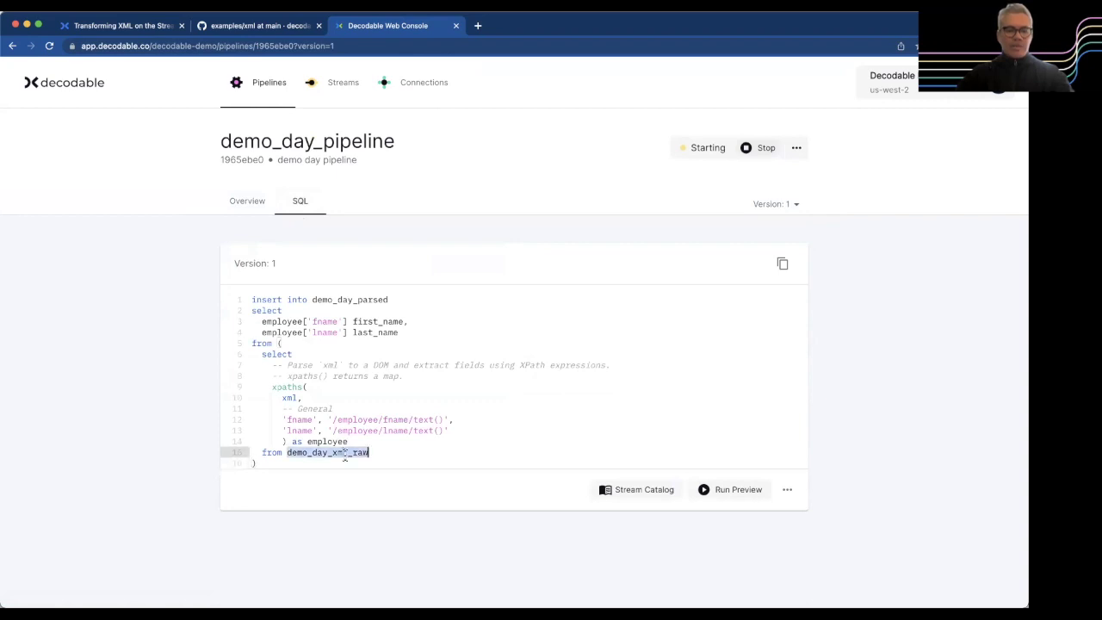
{"action": "left_click", "coordinate": [398, 456]}
{"action": "left_click_drag", "start_coordinate": [398, 456], "coordinate": [287, 456]}
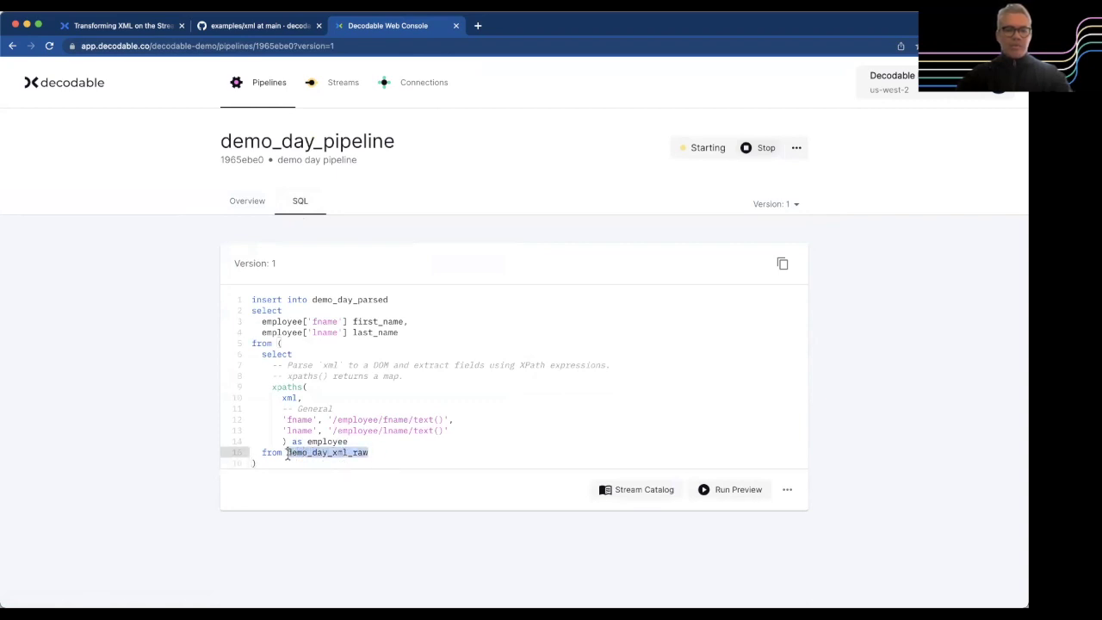
{"action": "left_click_drag", "start_coordinate": [270, 386], "coordinate": [303, 402]}
{"action": "double_click", "coordinate": [288, 398]}
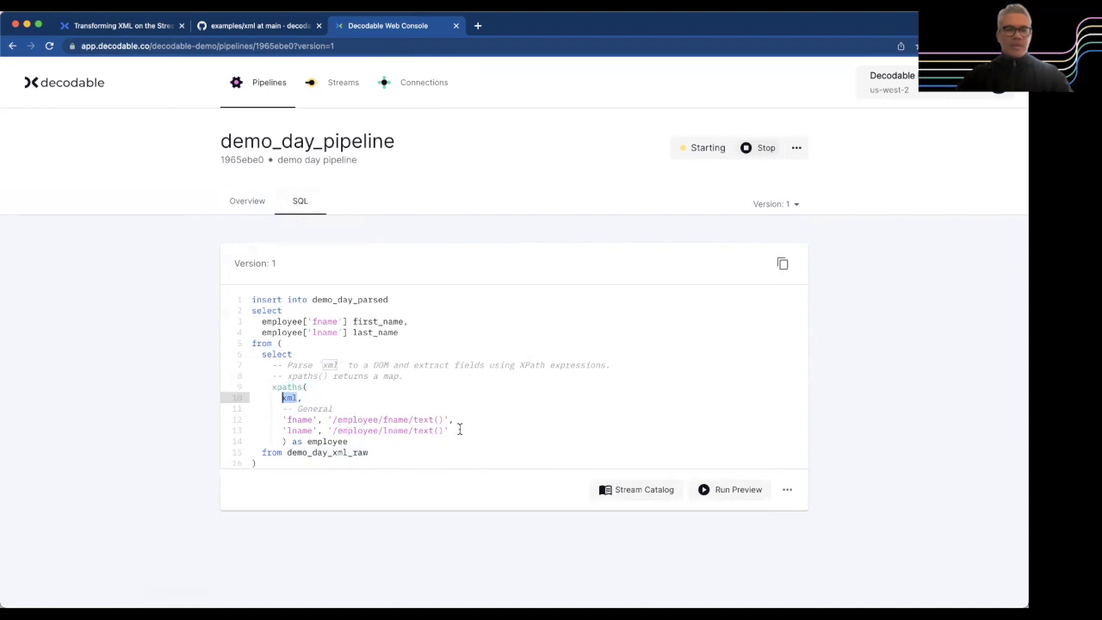
Step: Highlight the fname and lname XPath pairs, singling out the fname key and its expression /employee/fname/text()
{"action": "left_click", "coordinate": [459, 430]}
{"action": "left_click_drag", "start_coordinate": [459, 430], "coordinate": [284, 418]}
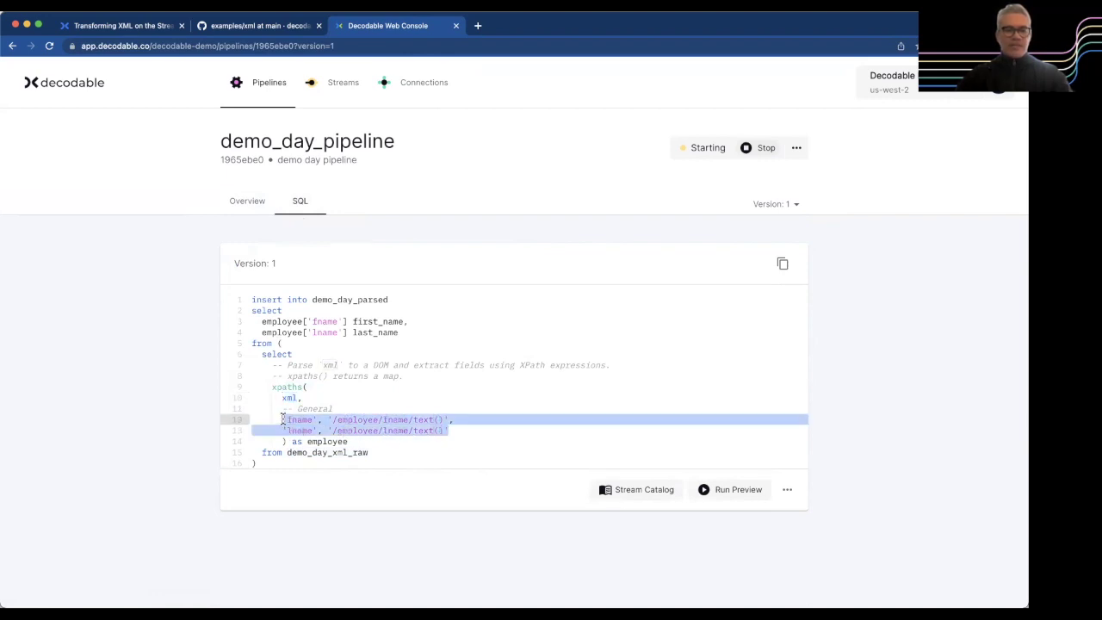
{"action": "double_click", "coordinate": [303, 419]}
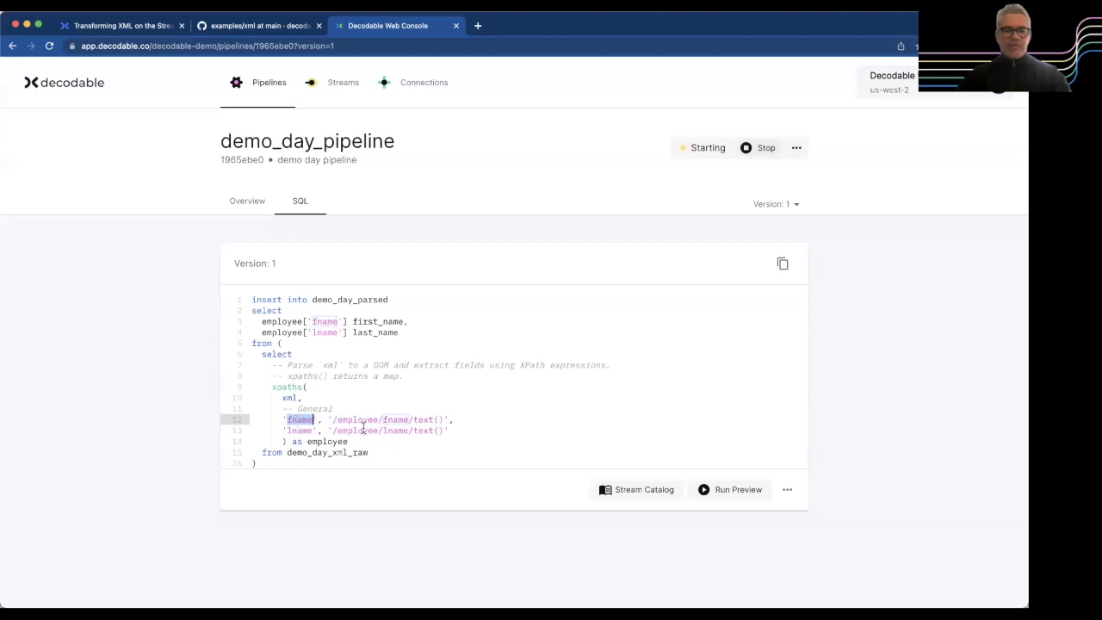
{"action": "left_click", "coordinate": [333, 419]}
{"action": "left_click_drag", "start_coordinate": [333, 419], "coordinate": [445, 419]}
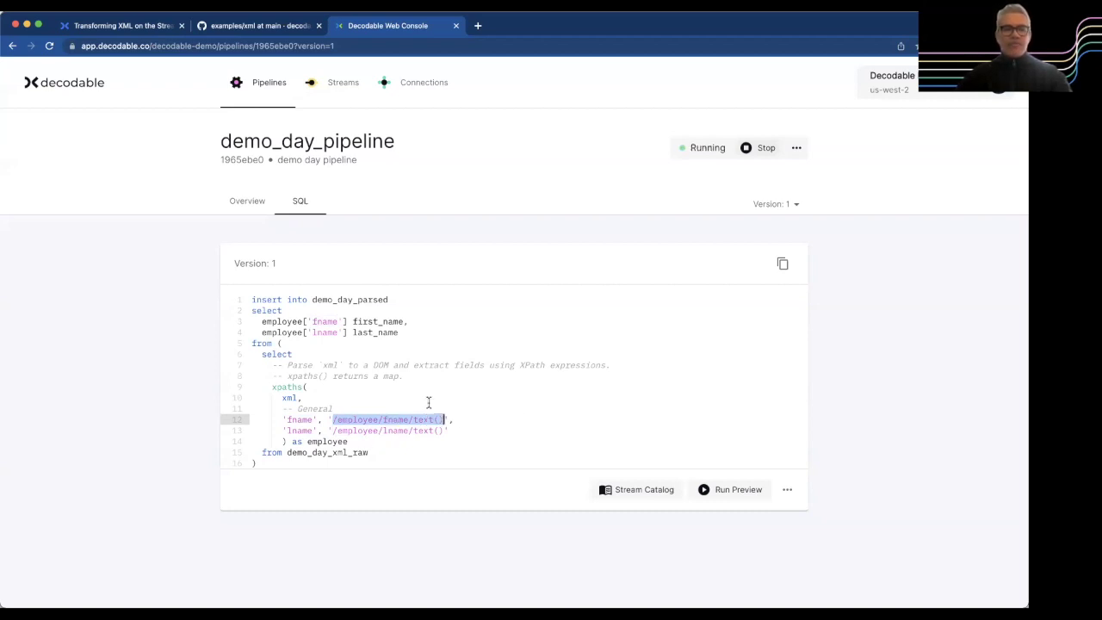
Step: Go back to the blog post's sample XML and highlight the employee element, the fname element and its value foo
{"action": "left_click", "coordinate": [127, 29]}
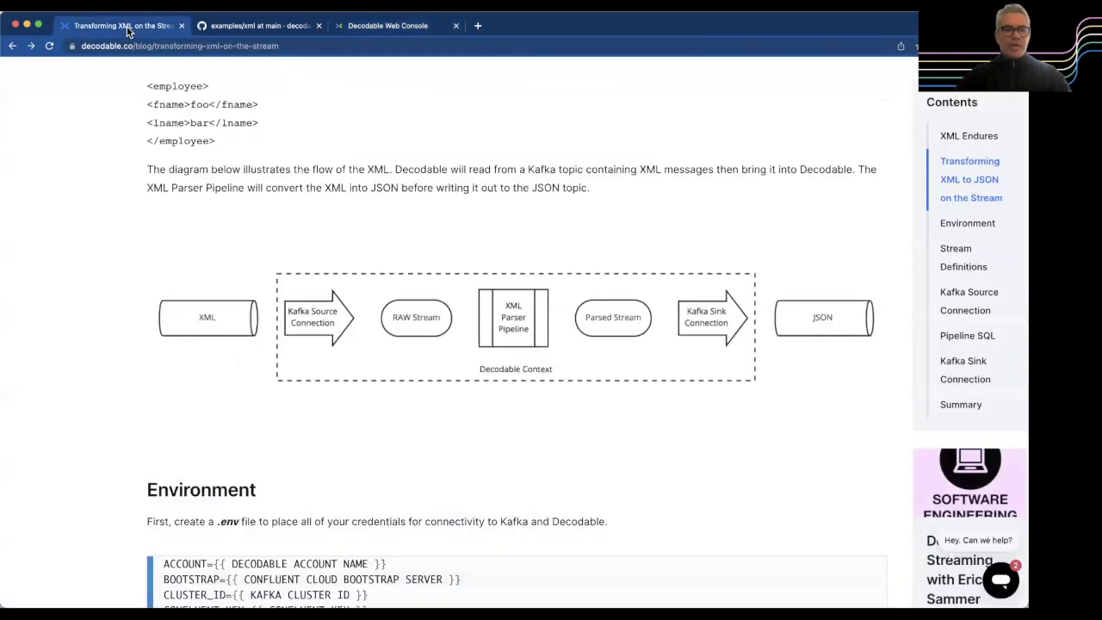
{"action": "scroll", "coordinate": [202, 281], "scroll_direction": "up", "scroll_amount": 3}
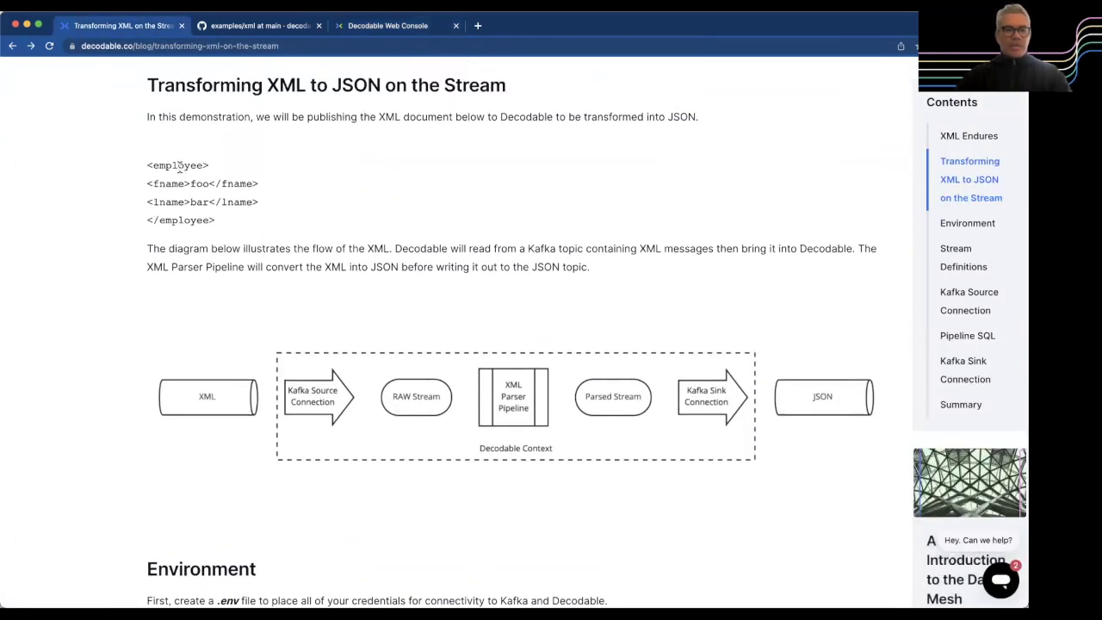
{"action": "double_click", "coordinate": [177, 165]}
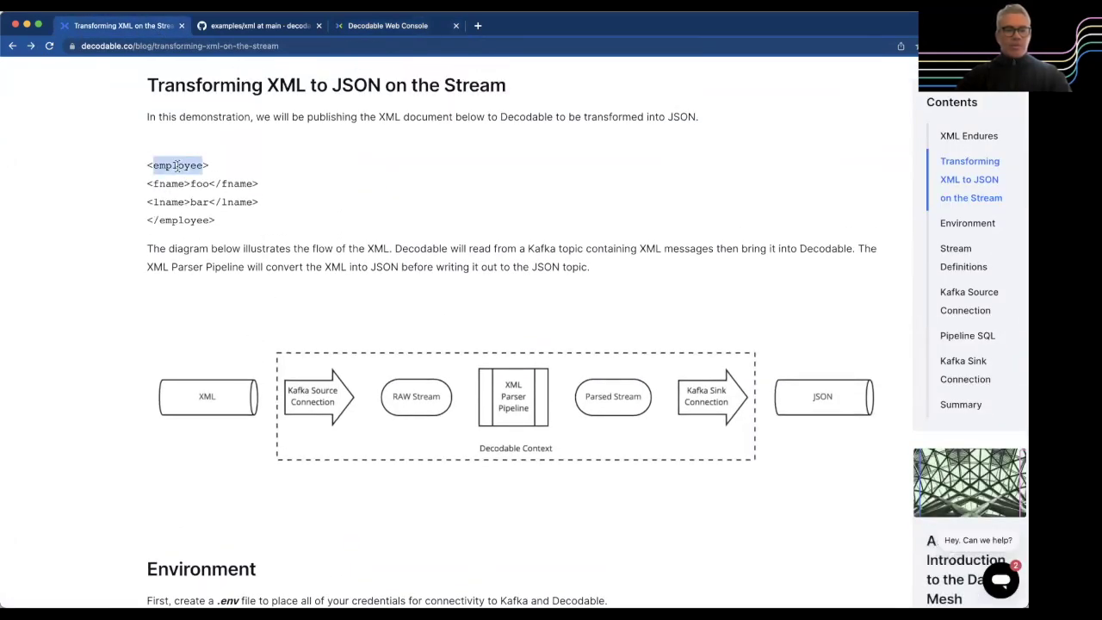
{"action": "double_click", "coordinate": [169, 184]}
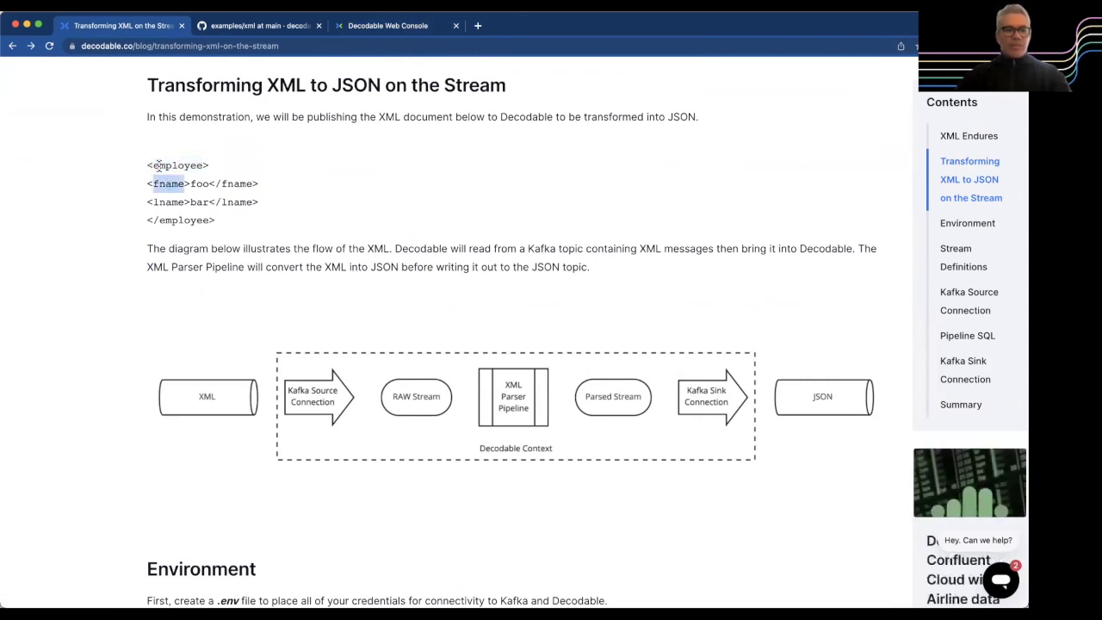
{"action": "double_click", "coordinate": [159, 165]}
{"action": "double_click", "coordinate": [164, 181]}
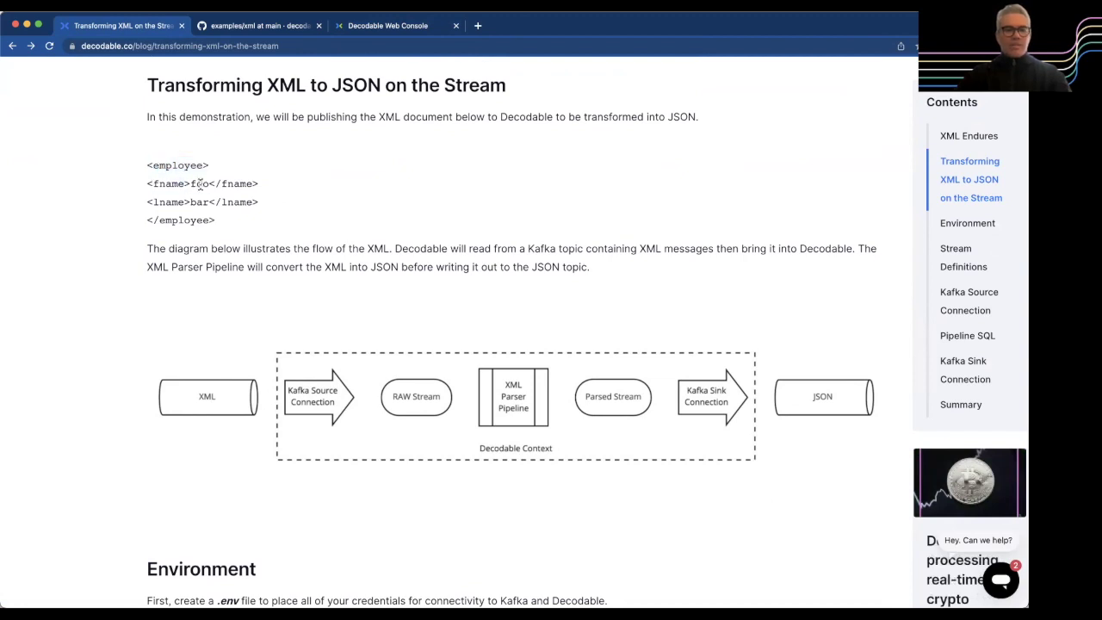
{"action": "double_click", "coordinate": [199, 184]}
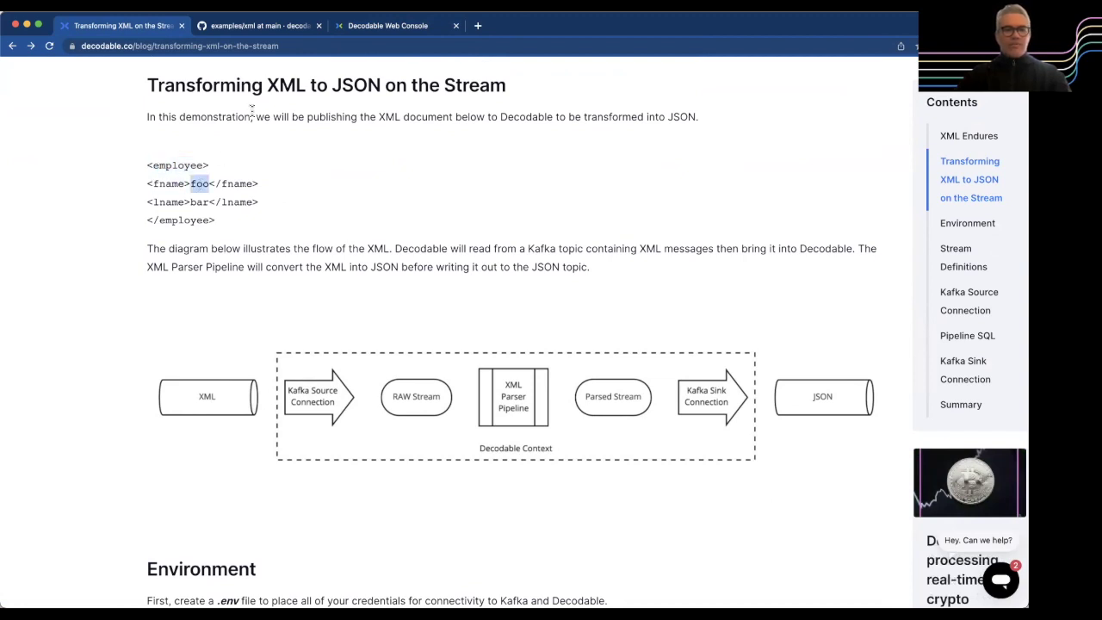
Step: Return to the pipeline SQL and trace the employee, fname and text() parts of the fname XPath expression
{"action": "left_click", "coordinate": [284, 28]}
{"action": "left_click", "coordinate": [360, 26]}
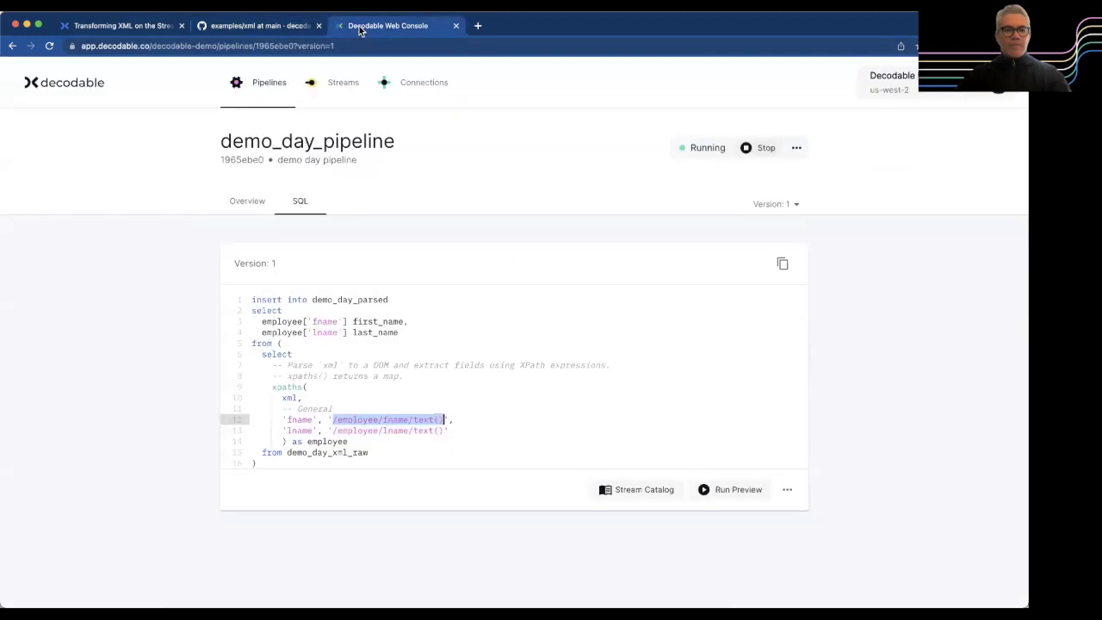
{"action": "double_click", "coordinate": [353, 420]}
{"action": "double_click", "coordinate": [397, 420]}
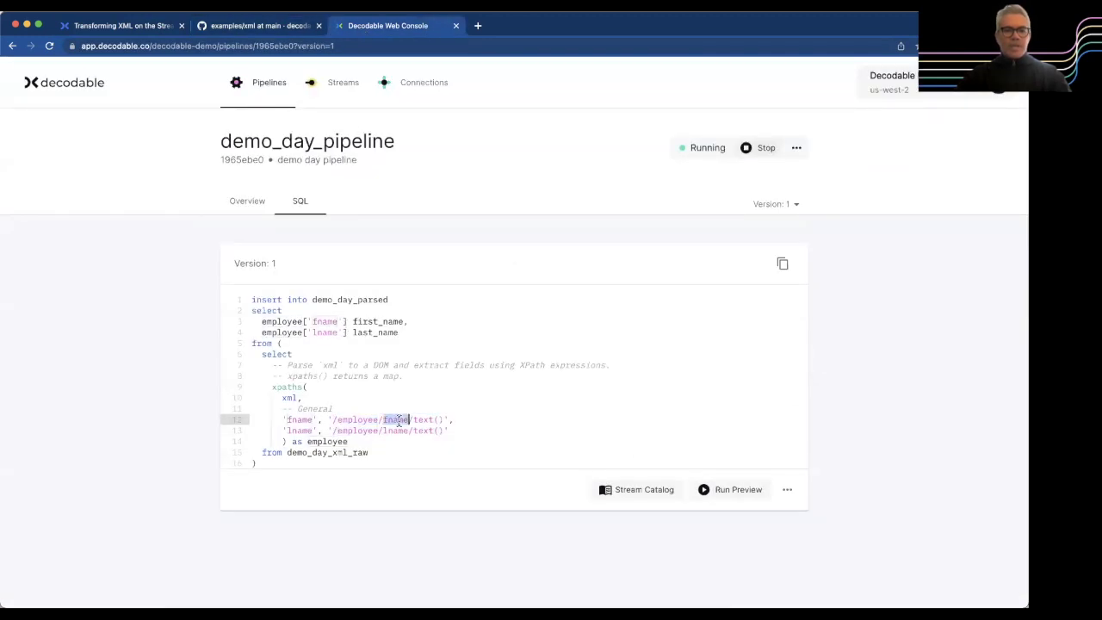
{"action": "left_click", "coordinate": [414, 420]}
{"action": "left_click_drag", "start_coordinate": [414, 420], "coordinate": [439, 419]}
{"action": "left_click", "coordinate": [444, 419]}
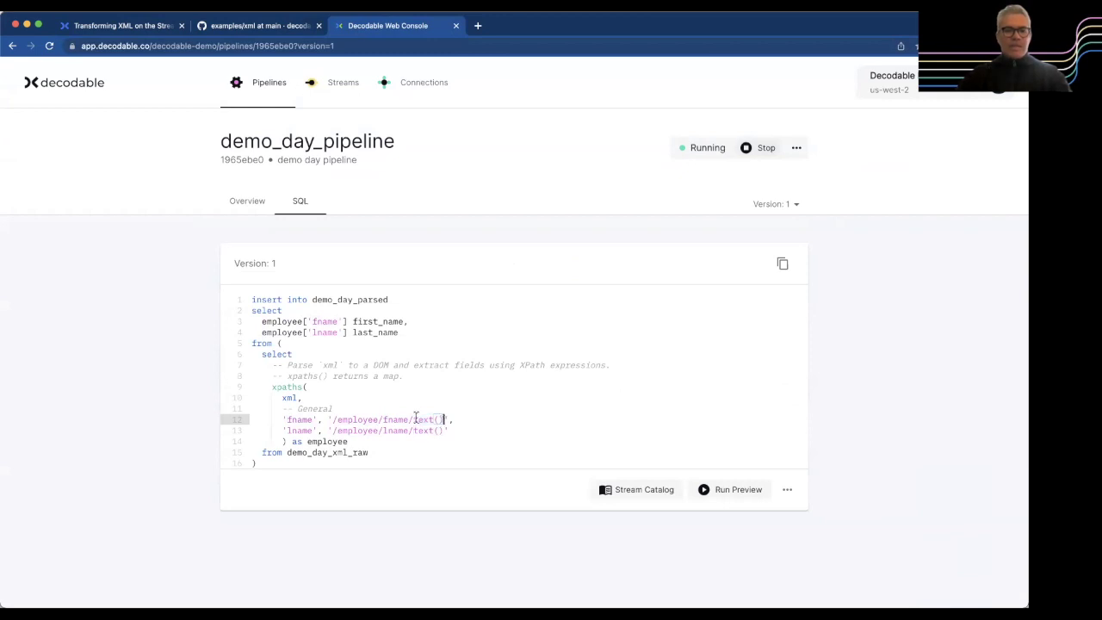
Step: Highlight the fname and lname map keys and the /employee/lname/text() expression in the xpaths call
{"action": "double_click", "coordinate": [299, 419]}
{"action": "double_click", "coordinate": [299, 430]}
{"action": "left_click_drag", "start_coordinate": [333, 430], "coordinate": [444, 435]}
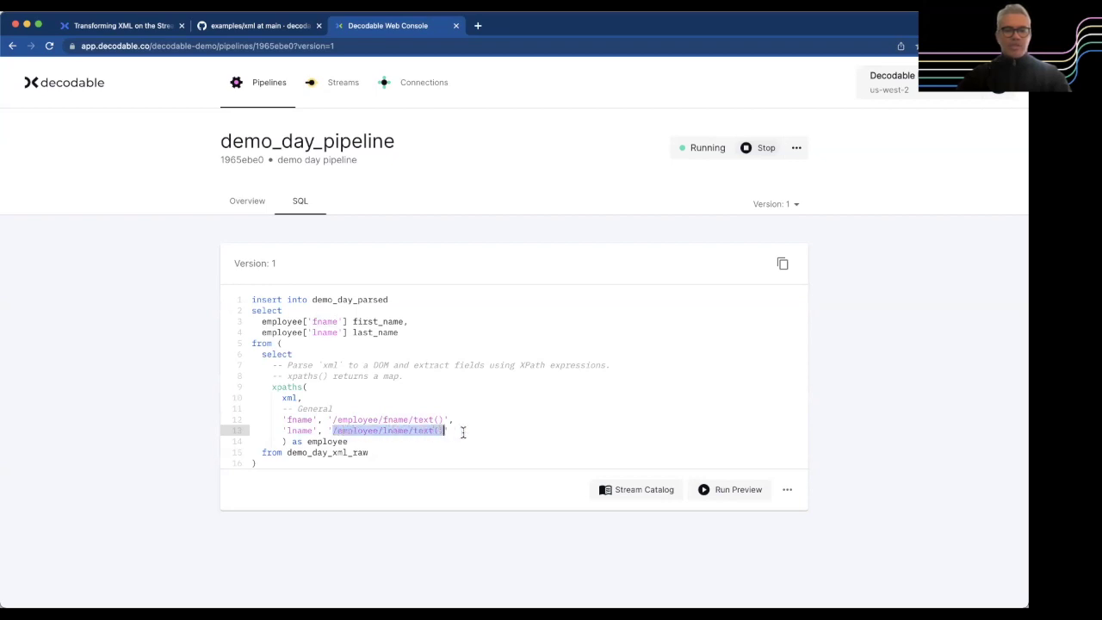
{"action": "left_click", "coordinate": [462, 431]}
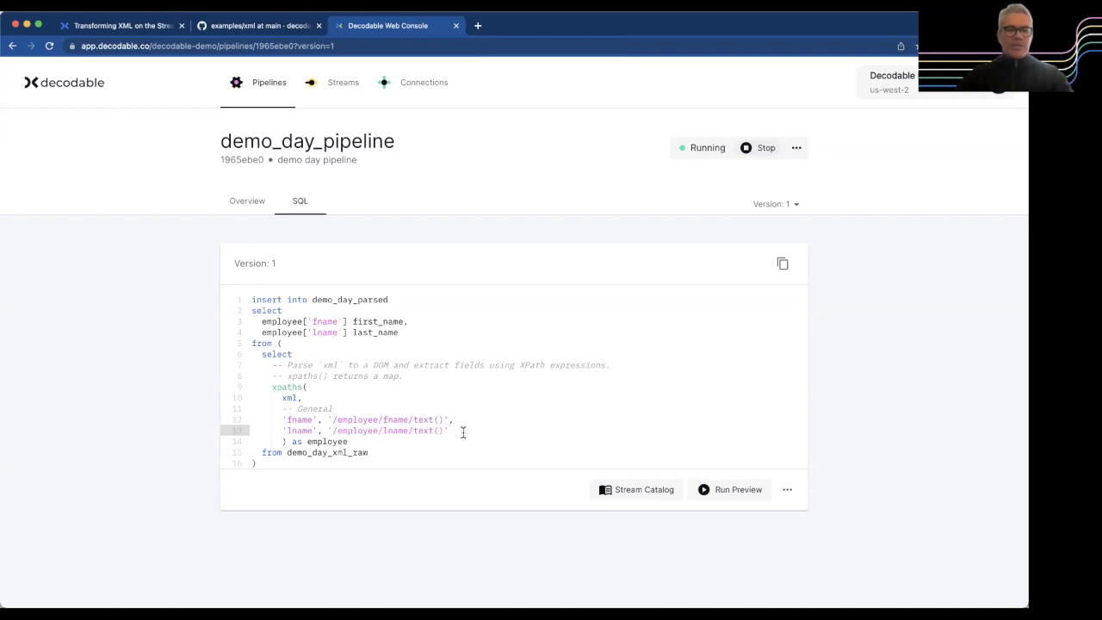
{"action": "double_click", "coordinate": [298, 419]}
{"action": "double_click", "coordinate": [297, 429]}
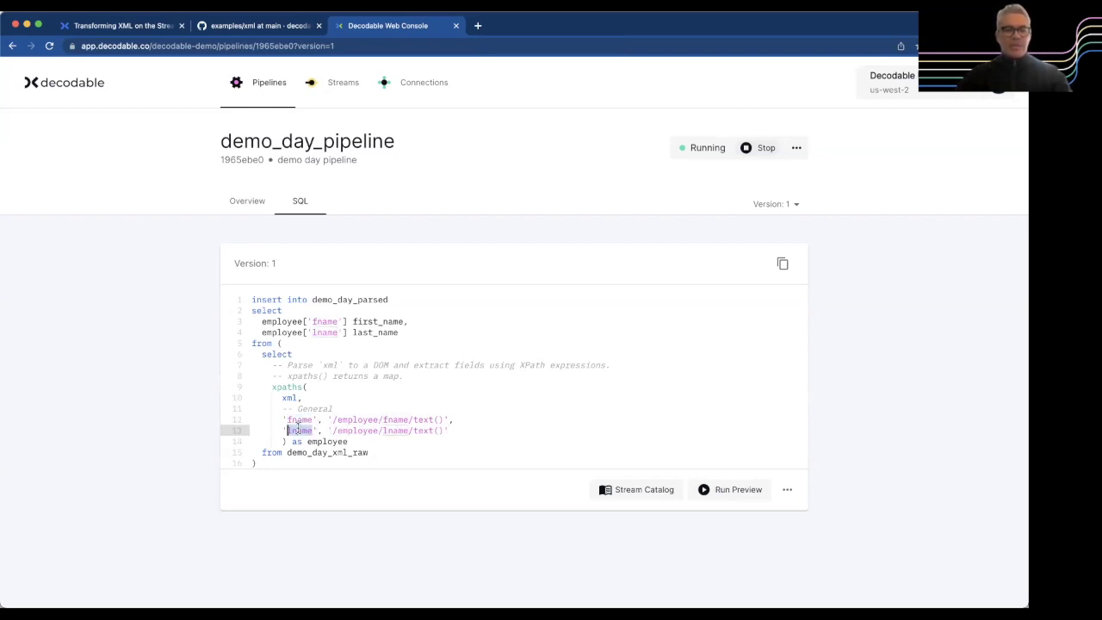
Step: Highlight the full argument list of the xpaths call, singling out its xml argument
{"action": "left_click", "coordinate": [308, 386]}
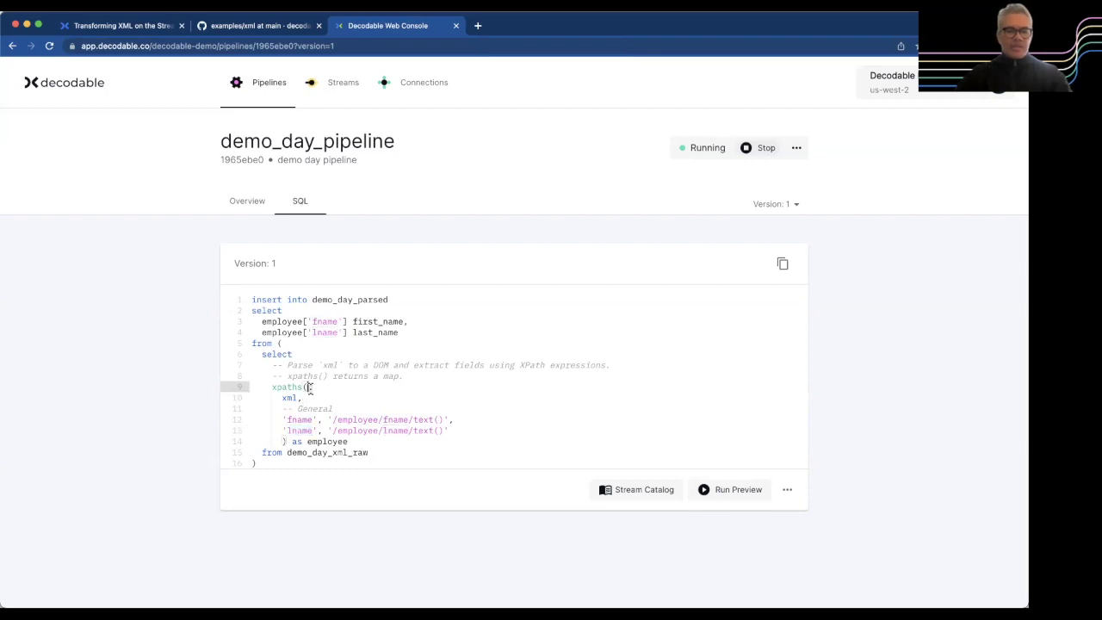
{"action": "left_click", "coordinate": [285, 441], "text": "shift"}
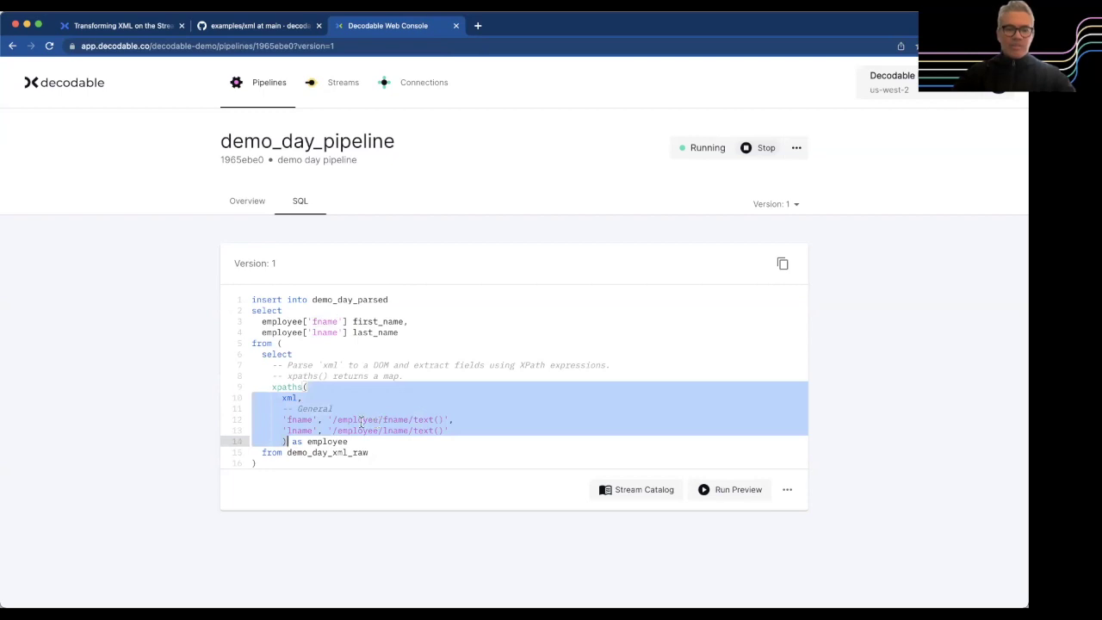
{"action": "double_click", "coordinate": [289, 397]}
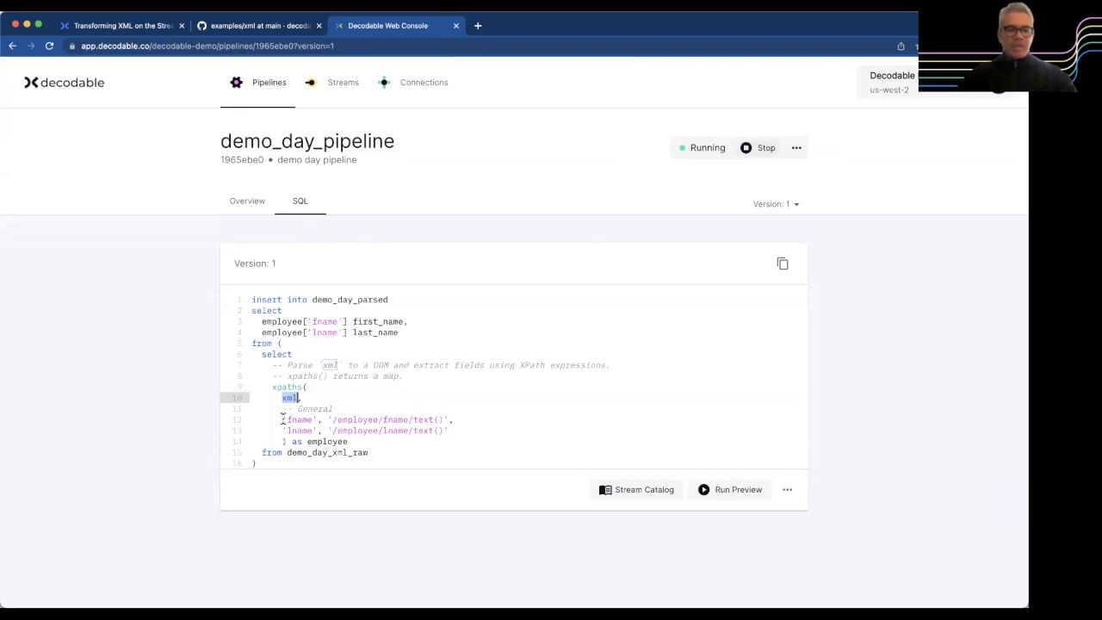
Step: Highlight the fname key and XPath pair in the xpaths call, followed by the lname pair on the next line
{"action": "left_click", "coordinate": [282, 418]}
{"action": "key", "text": "shift+End"}
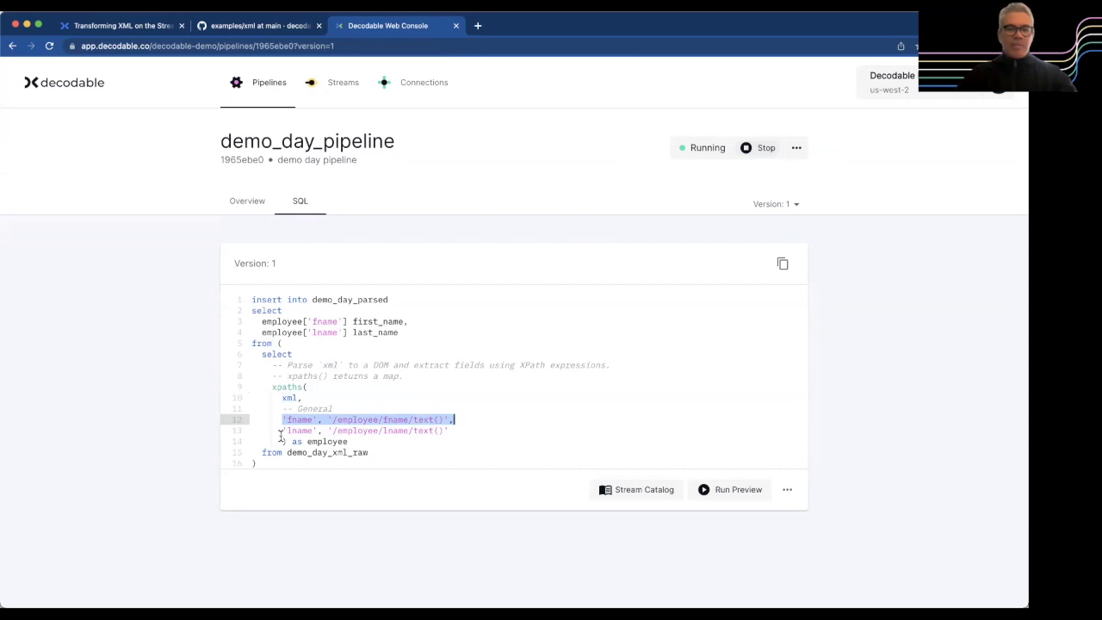
{"action": "left_click", "coordinate": [282, 419]}
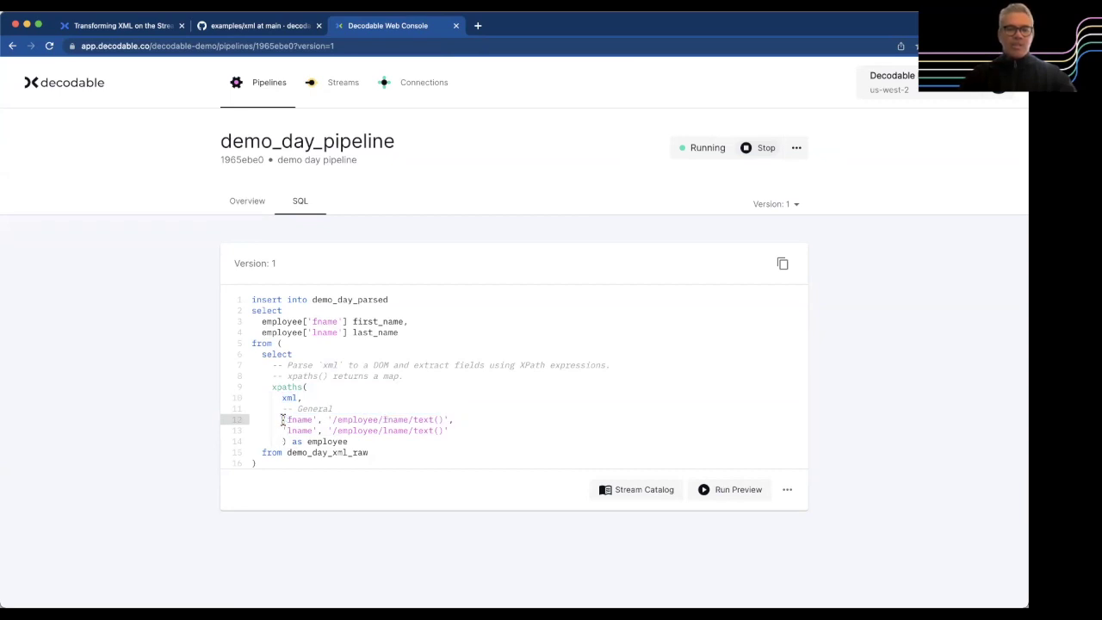
{"action": "key", "text": "shift+End"}
{"action": "key", "text": "Right"}
{"action": "key", "text": "Down"}
{"action": "key", "text": "shift+Home"}
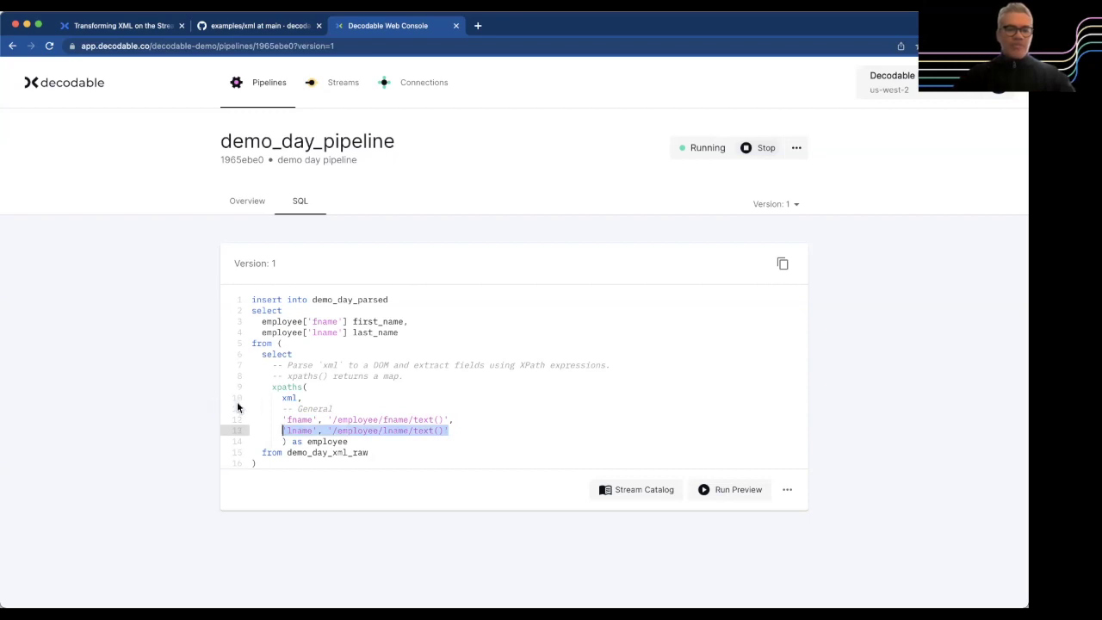
{"action": "left_click", "coordinate": [462, 430]}
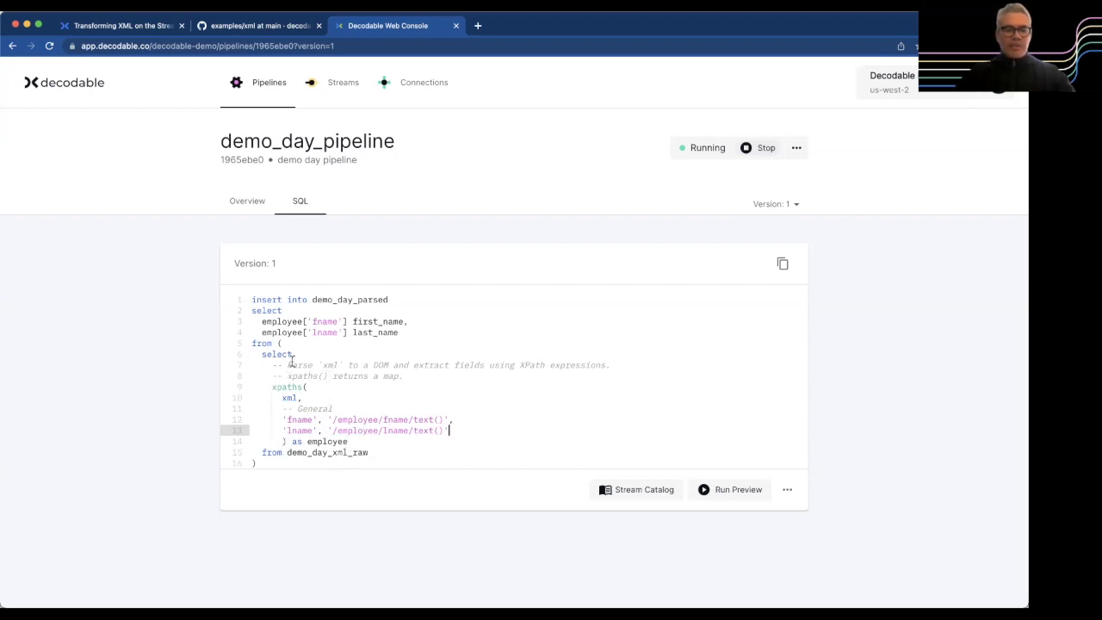
Step: Trace the outer select's employee reference to the employee alias of the subquery, and highlight the fname key it looks up
{"action": "double_click", "coordinate": [269, 310]}
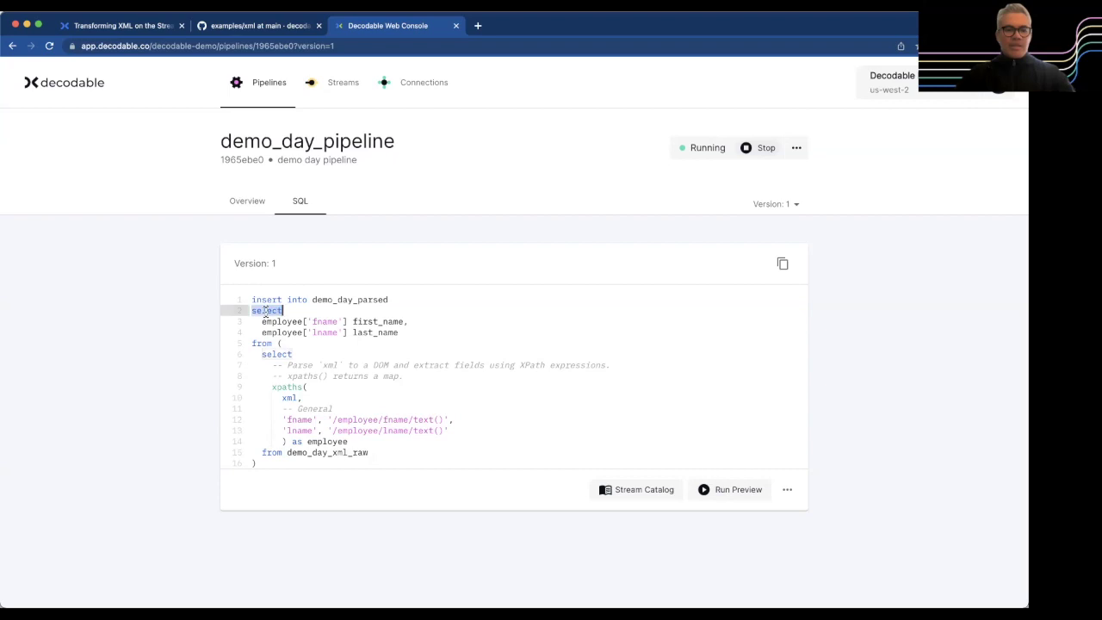
{"action": "double_click", "coordinate": [289, 324]}
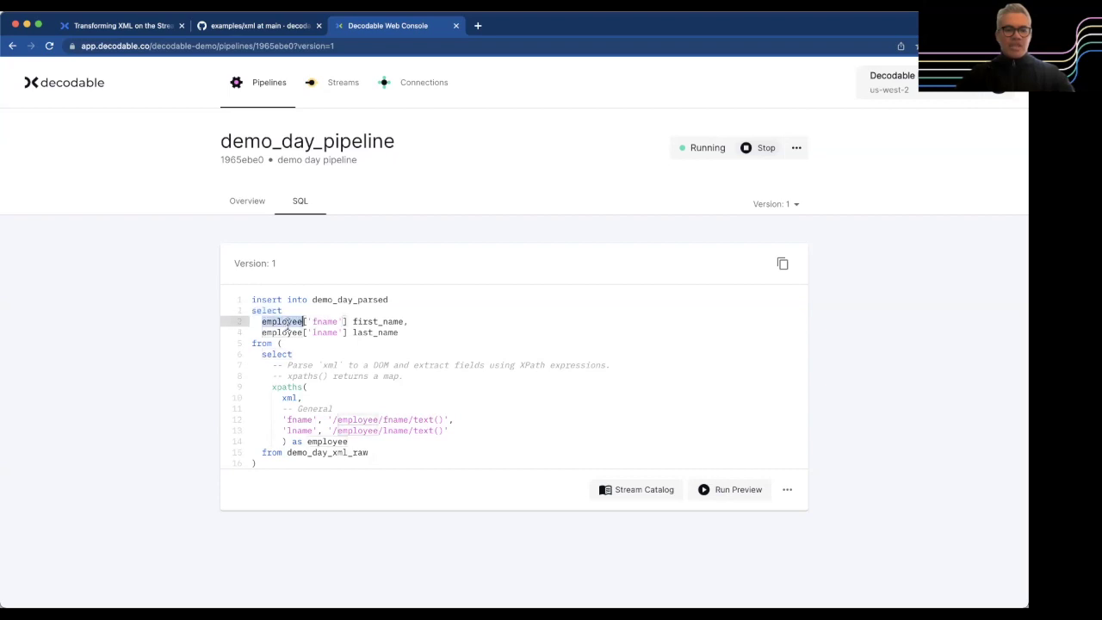
{"action": "double_click", "coordinate": [327, 442]}
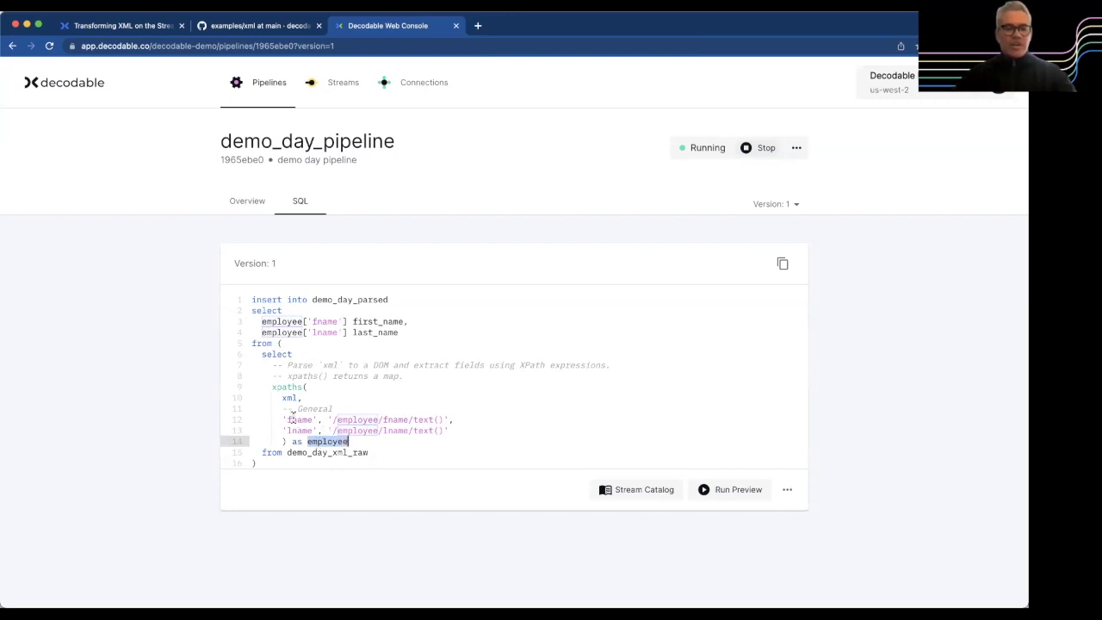
{"action": "double_click", "coordinate": [282, 320]}
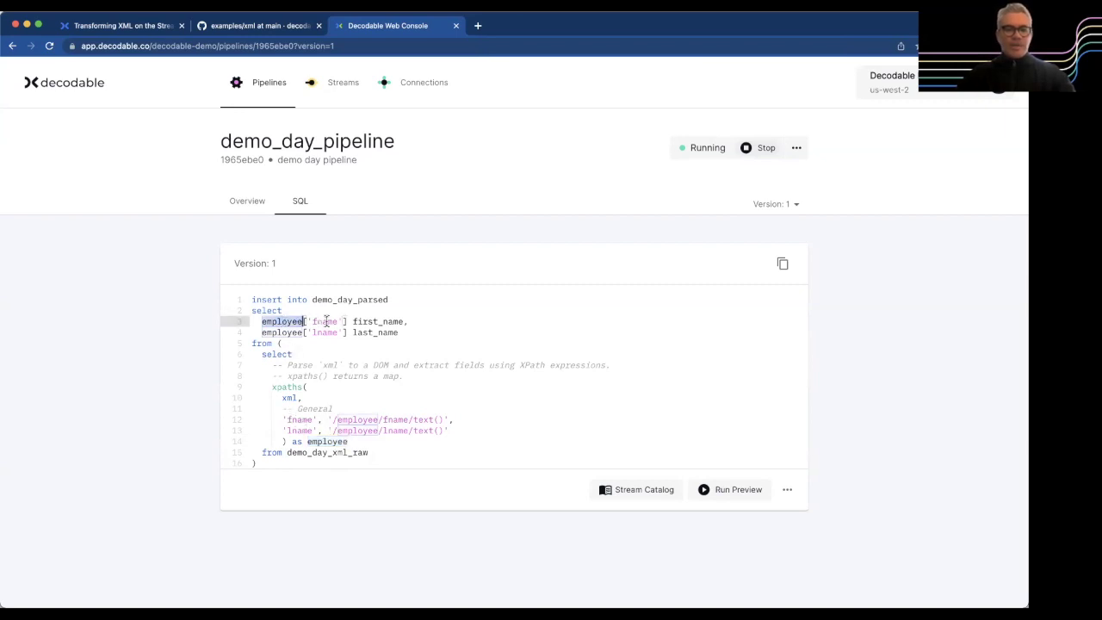
{"action": "double_click", "coordinate": [325, 321]}
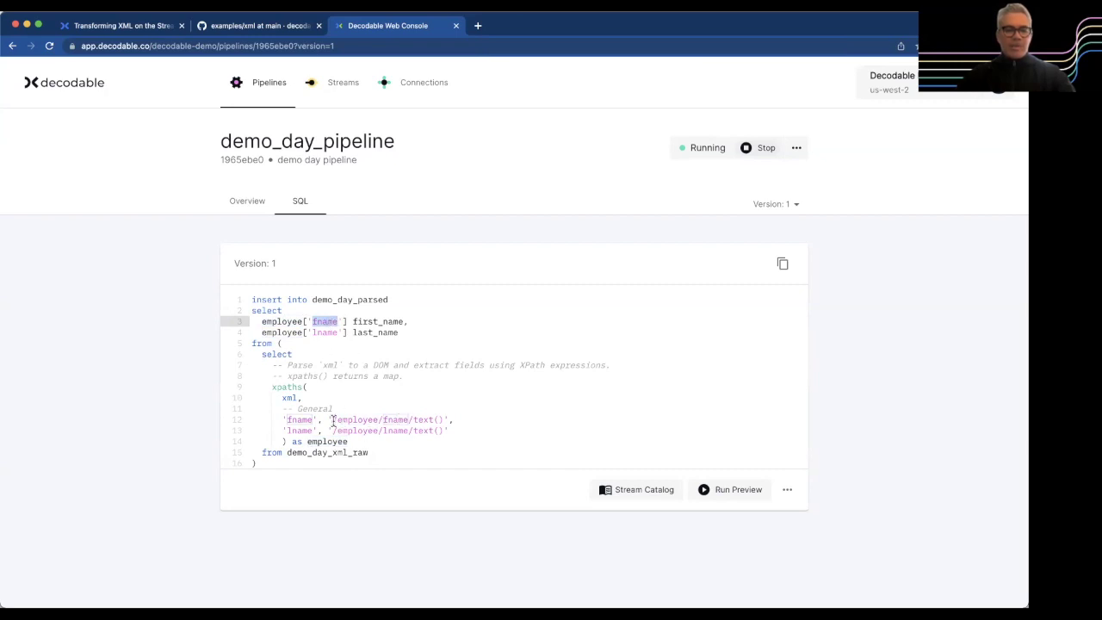
Step: Highlight the /employee/fname/text() expression, the first_name output column and the employee['lname'] last_name line
{"action": "left_click_drag", "start_coordinate": [333, 419], "coordinate": [444, 419]}
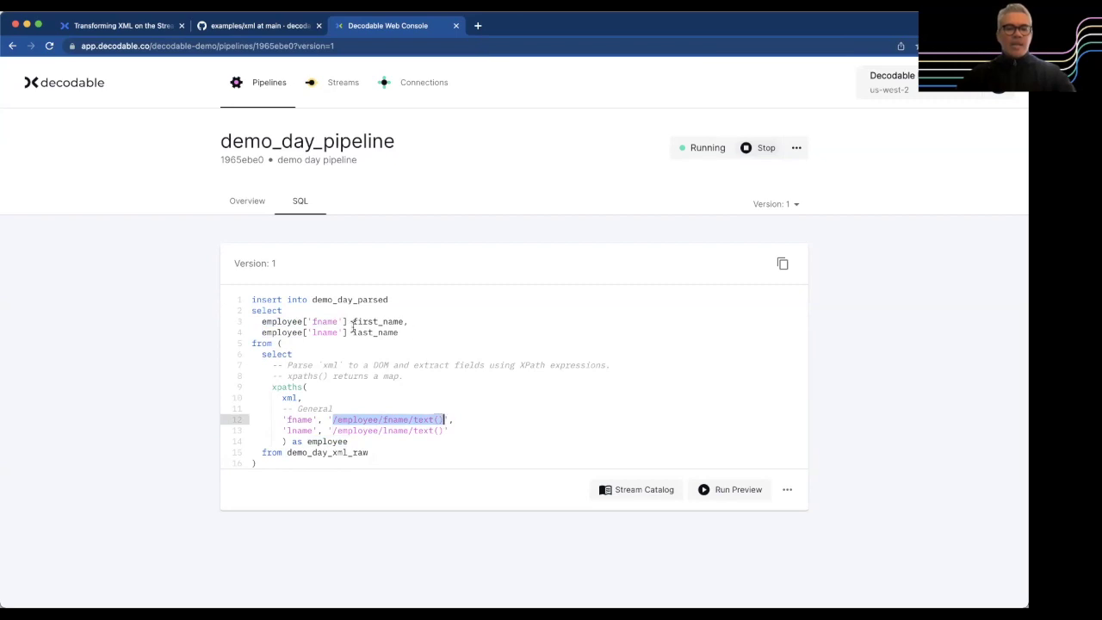
{"action": "left_click", "coordinate": [373, 321]}
{"action": "double_click", "coordinate": [373, 321]}
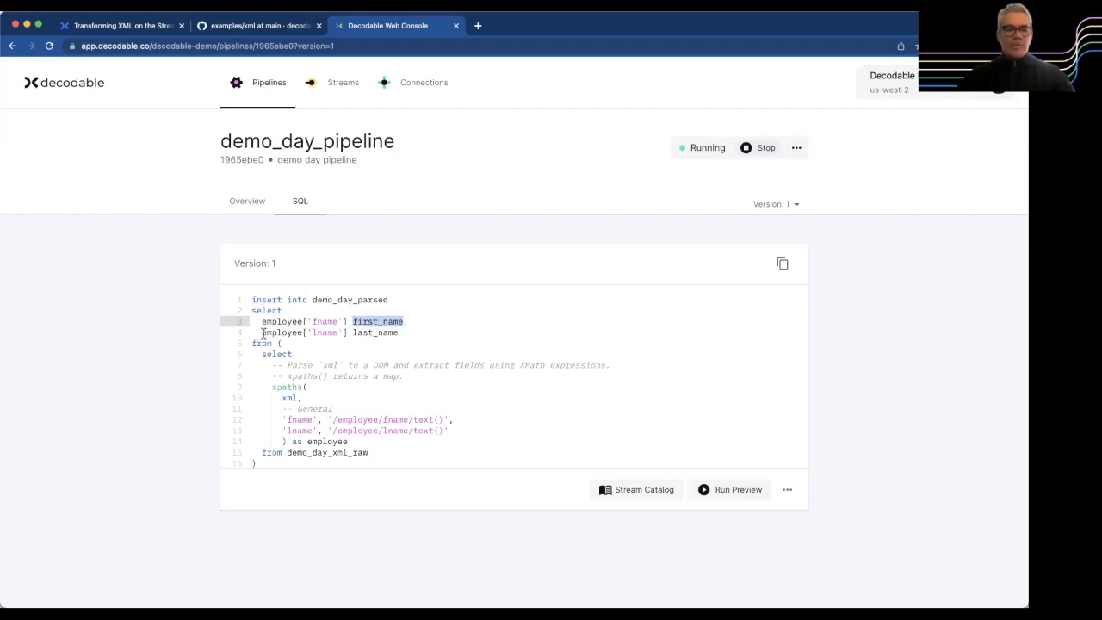
{"action": "left_click_drag", "start_coordinate": [261, 332], "coordinate": [408, 335]}
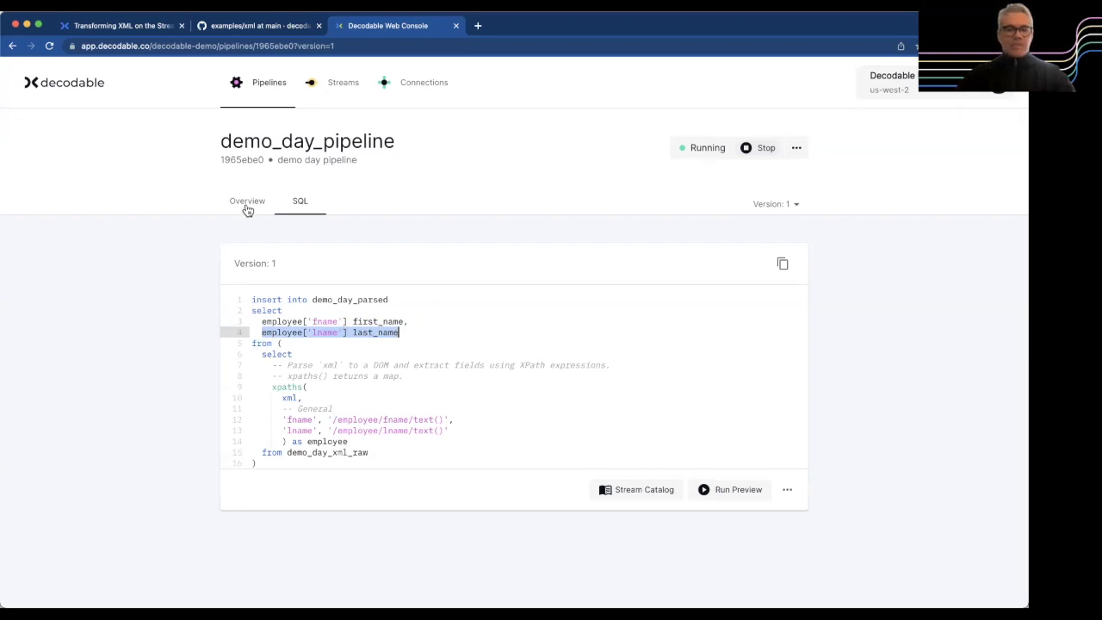
{"action": "left_click", "coordinate": [337, 334]}
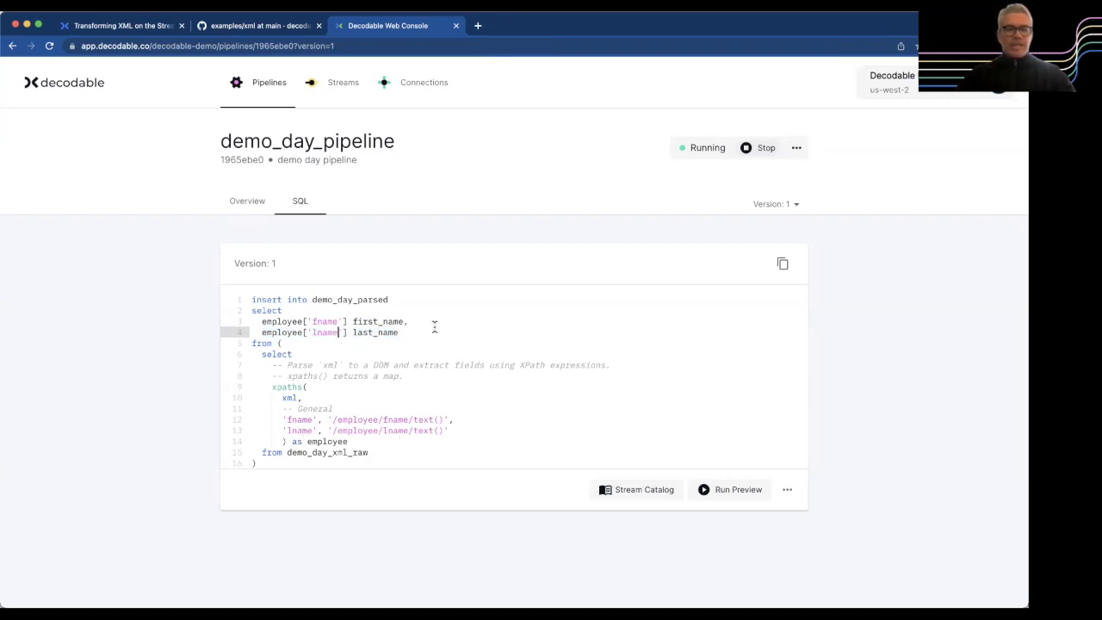
Step: Open the schema of the demo_day_parsed stream and point out its first_name field
{"action": "left_click", "coordinate": [341, 89]}
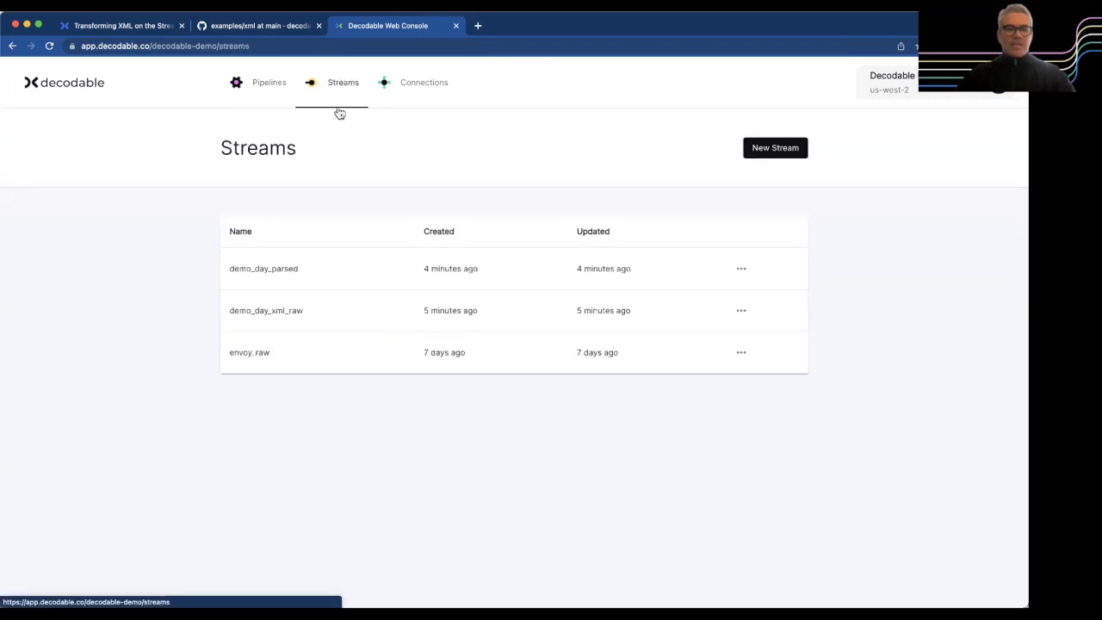
{"action": "left_click", "coordinate": [275, 274]}
{"action": "left_click", "coordinate": [300, 202]}
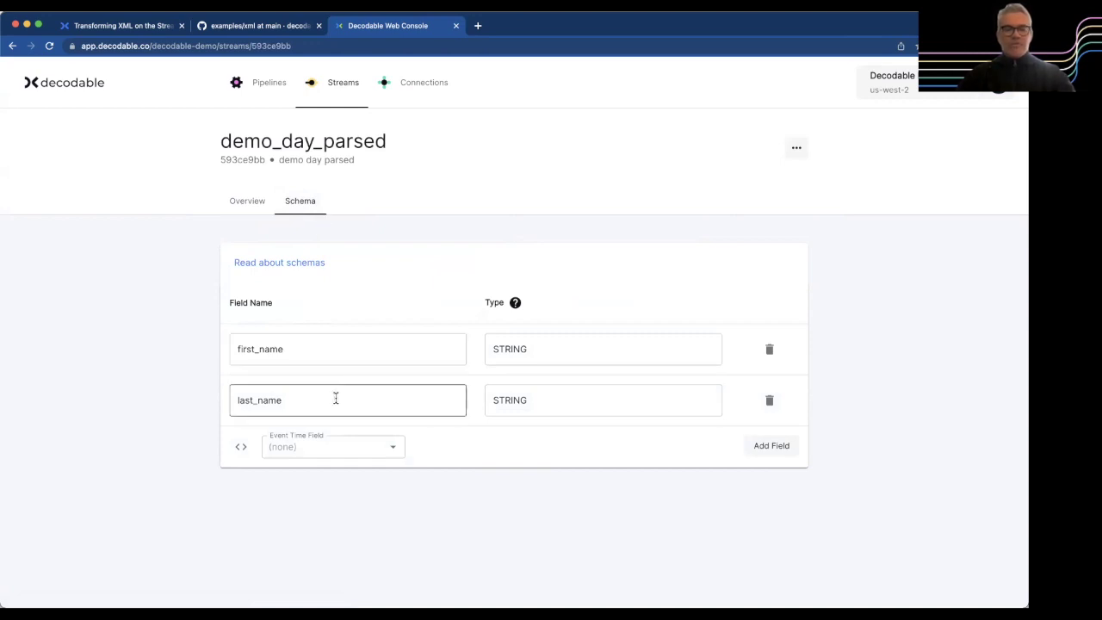
{"action": "left_click", "coordinate": [352, 356]}
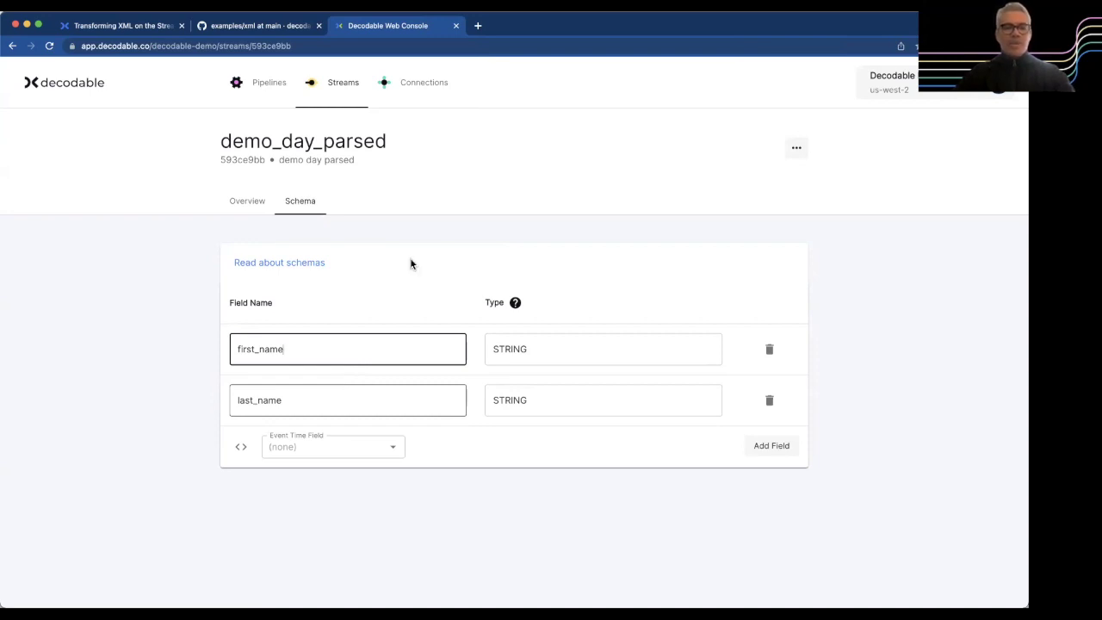
Step: Reopen the demo_day_pipeline overview, and go back to the XML-to-JSON flow diagram in the blog post
{"action": "left_click", "coordinate": [266, 90]}
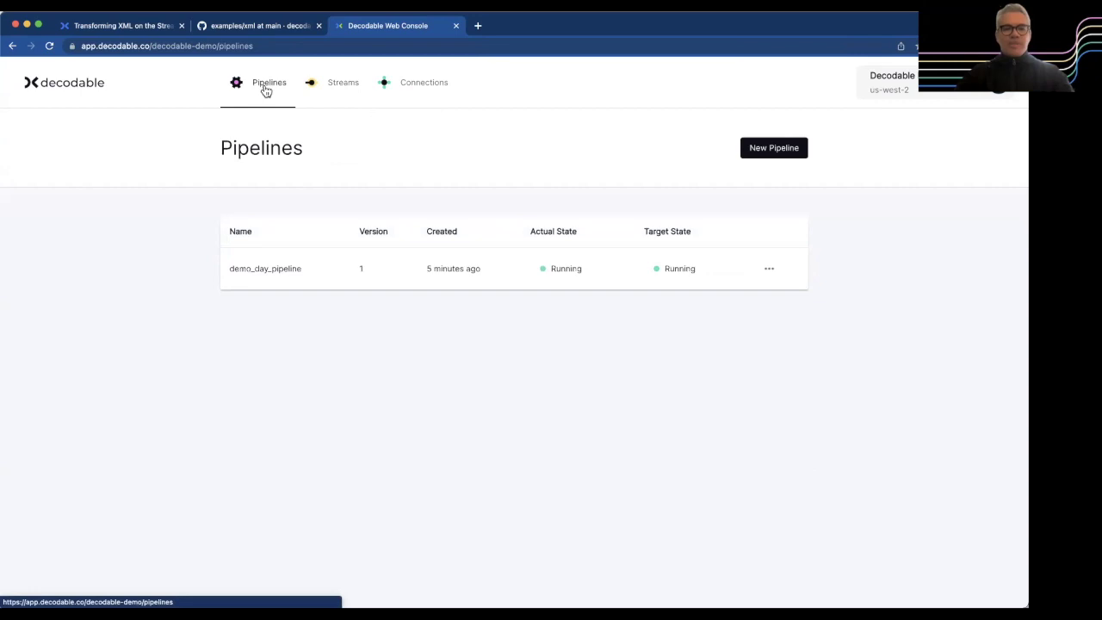
{"action": "left_click", "coordinate": [246, 273]}
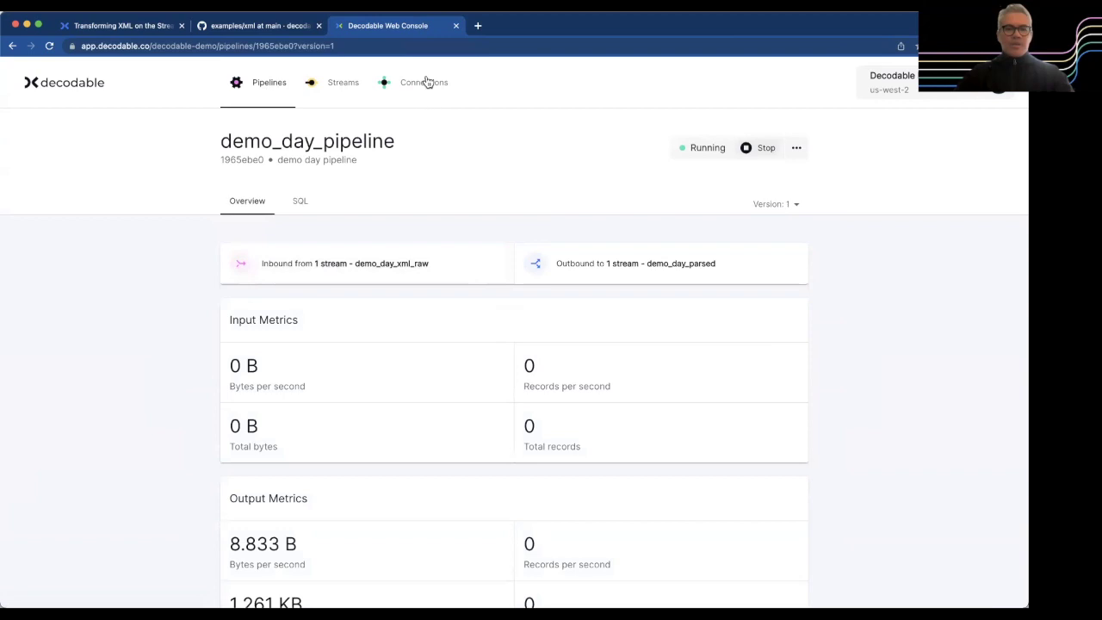
{"action": "left_click", "coordinate": [132, 27]}
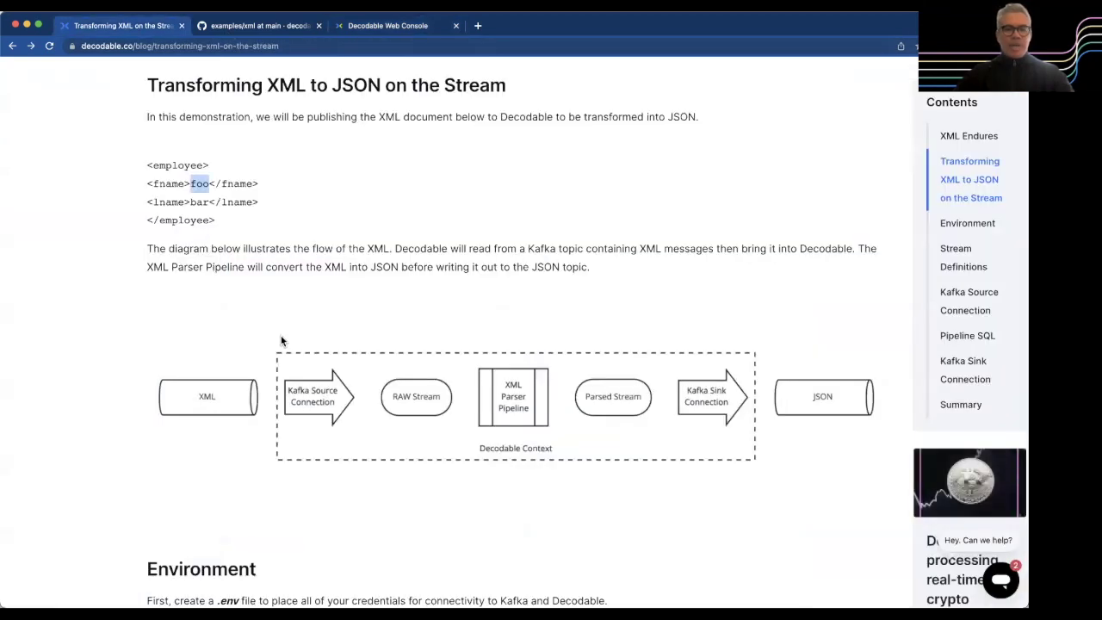
{"action": "scroll", "coordinate": [281, 341], "scroll_direction": "right", "scroll_amount": 5}
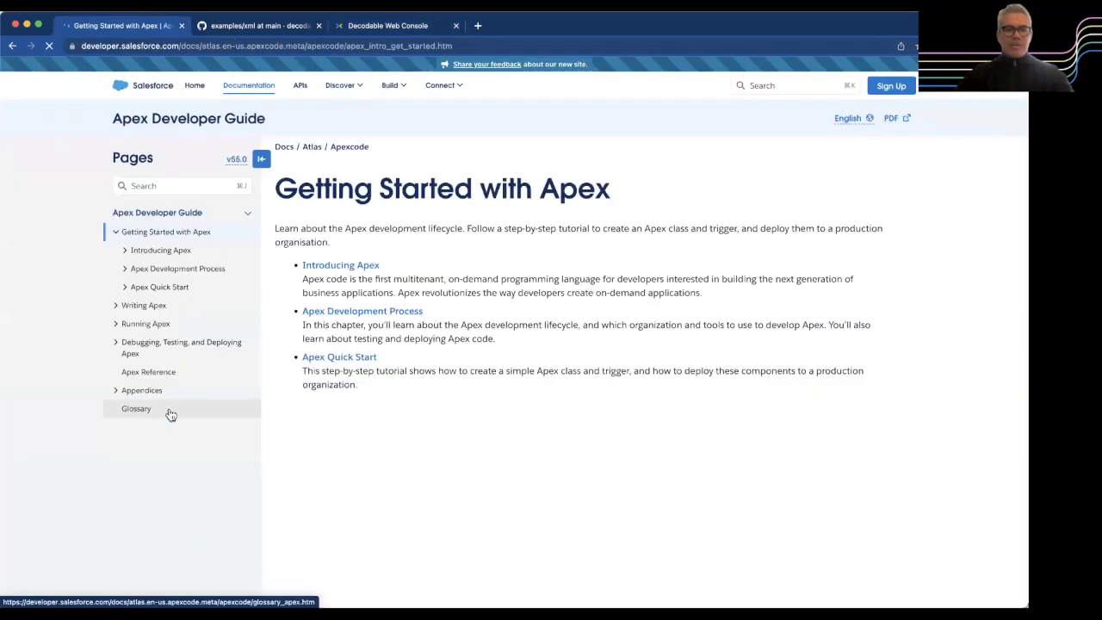
{"action": "scroll", "coordinate": [170, 411], "scroll_direction": "left", "scroll_amount": 5}
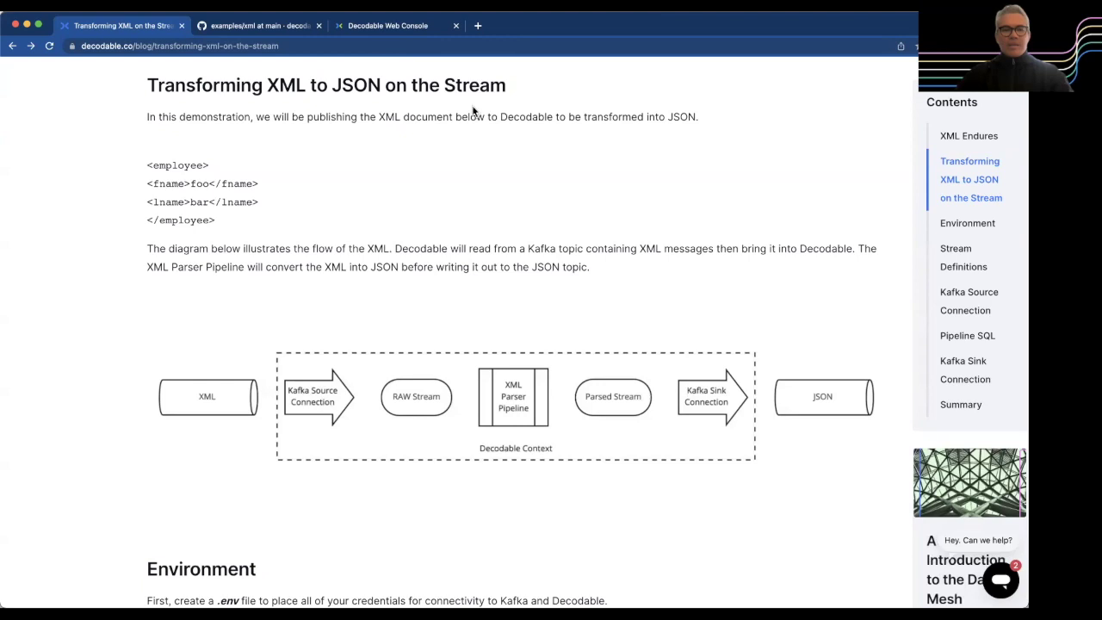
Step: Open the XML_SOURCE connection in the Decodable console and highlight its Confluent Cloud connection
{"action": "left_click", "coordinate": [381, 28]}
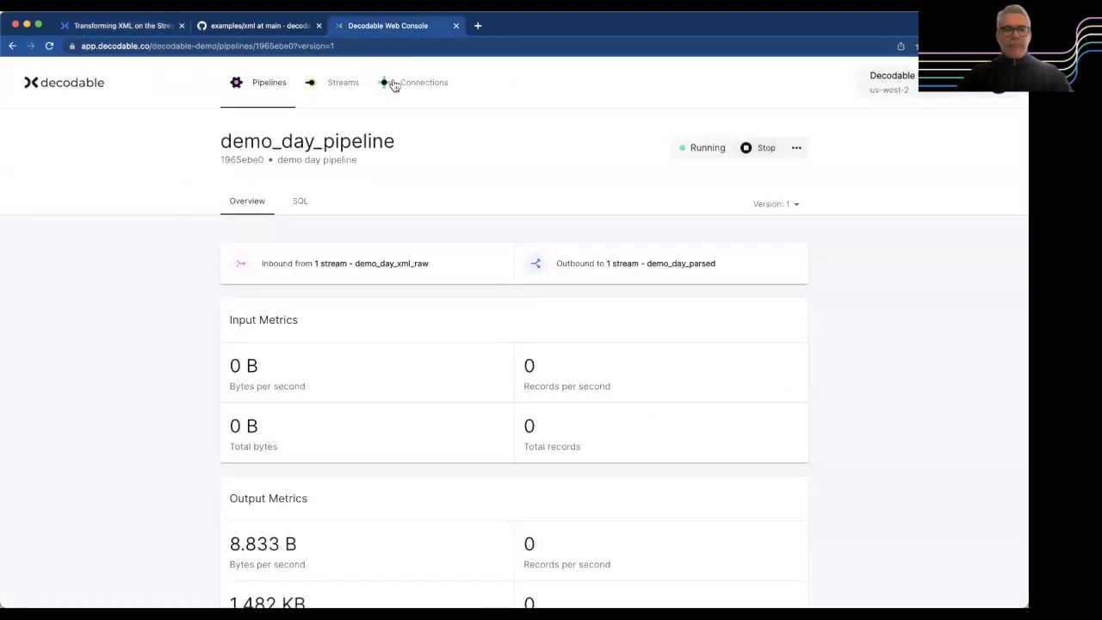
{"action": "left_click", "coordinate": [389, 82]}
{"action": "left_click", "coordinate": [261, 306]}
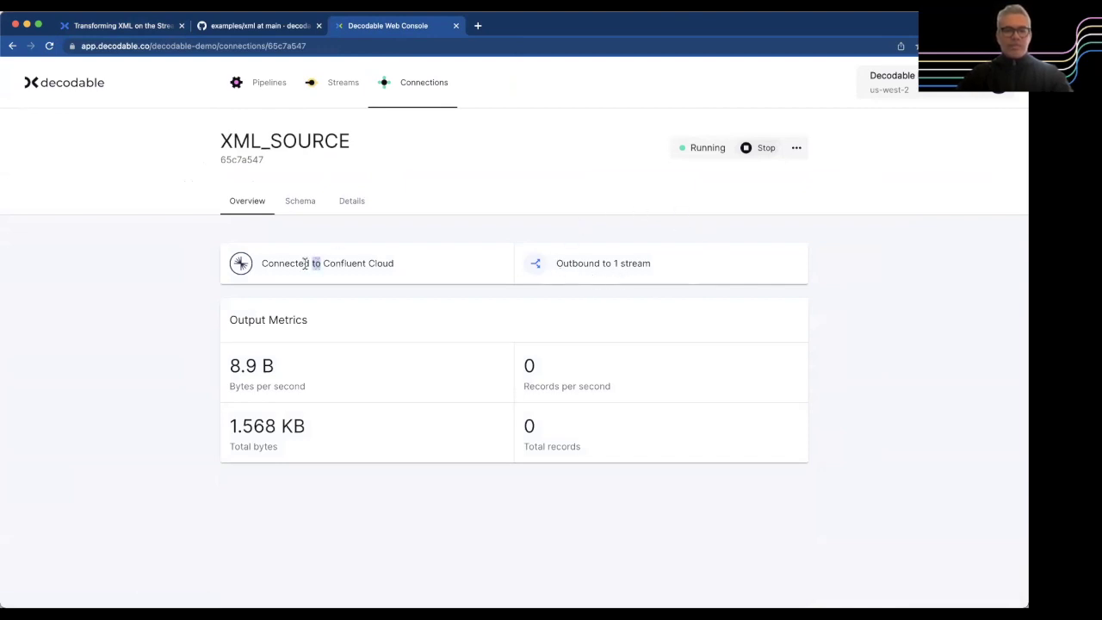
{"action": "left_click_drag", "start_coordinate": [260, 262], "coordinate": [428, 270]}
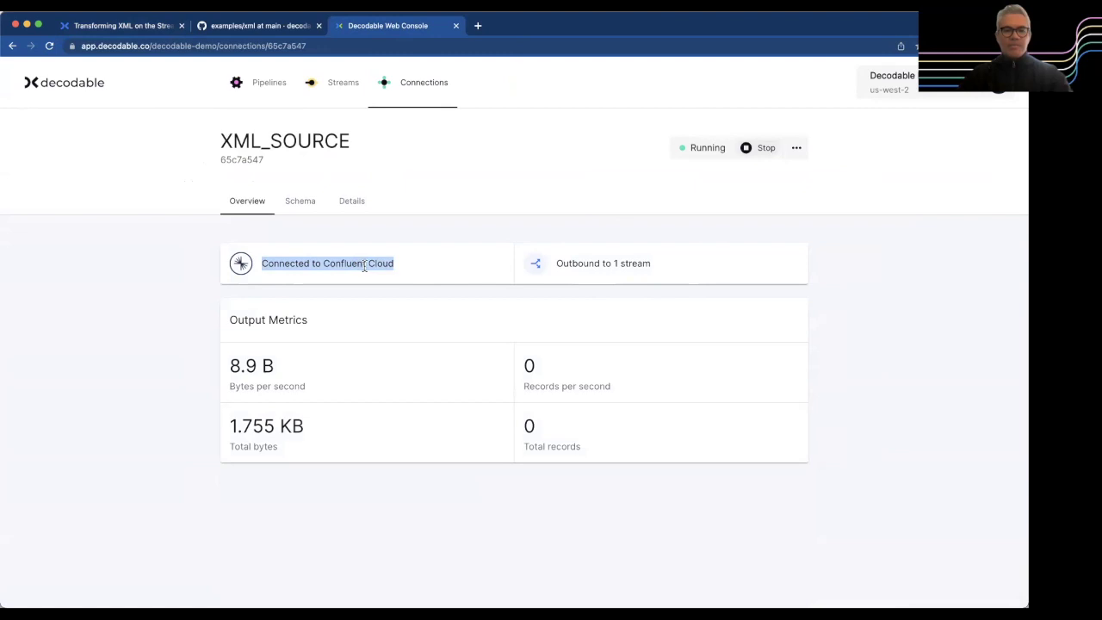
Step: Follow XML_SOURCE's outbound link to its raw stream and compare it with the RAW Stream stage in the blog post's diagram
{"action": "left_click", "coordinate": [596, 270]}
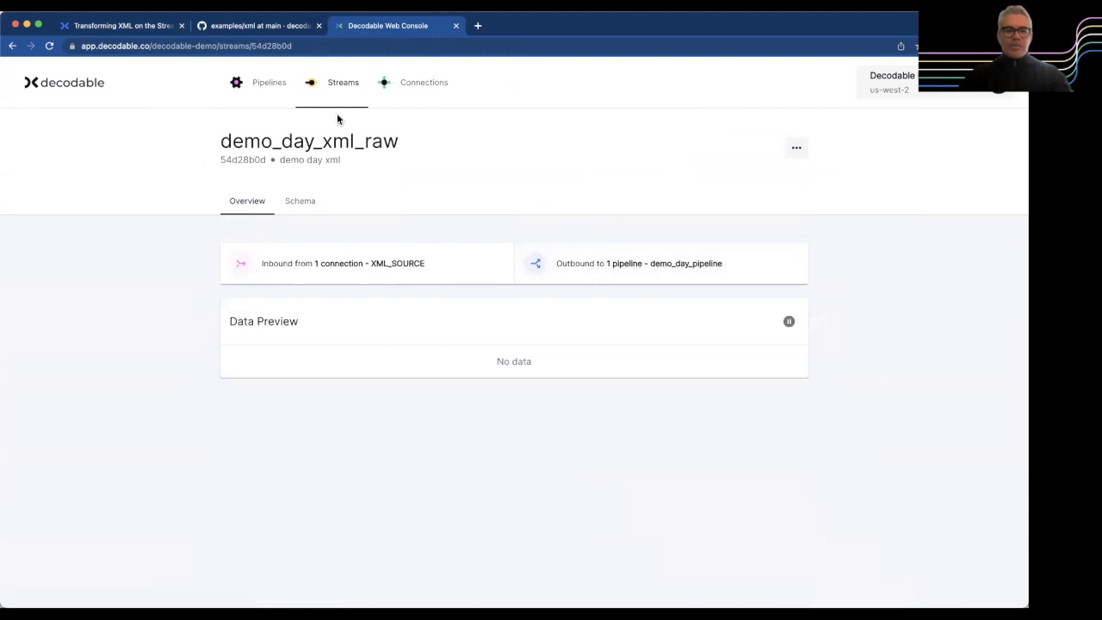
{"action": "left_click", "coordinate": [153, 27]}
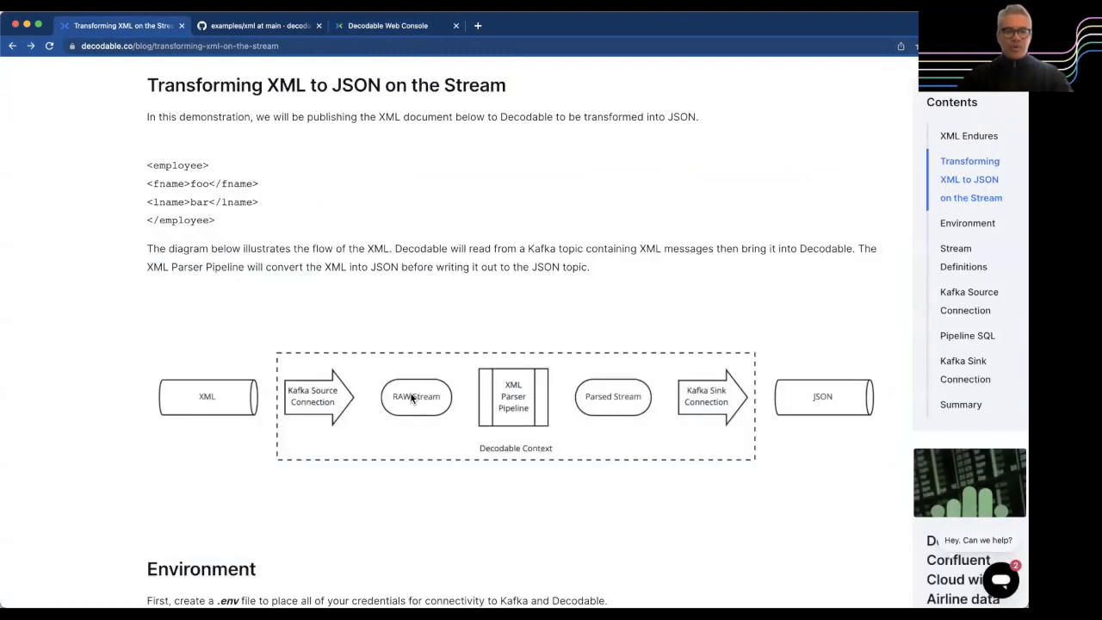
{"action": "left_click", "coordinate": [364, 28]}
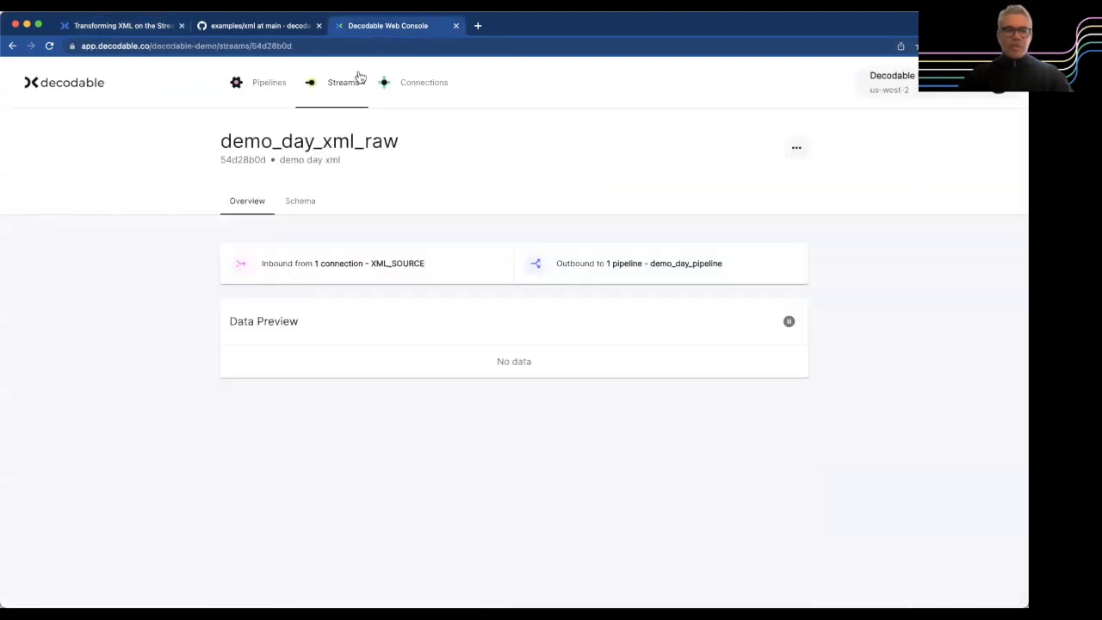
Step: Open the schema of demo_day_xml_raw and point out the xml field and its STRING type
{"action": "left_click", "coordinate": [304, 203]}
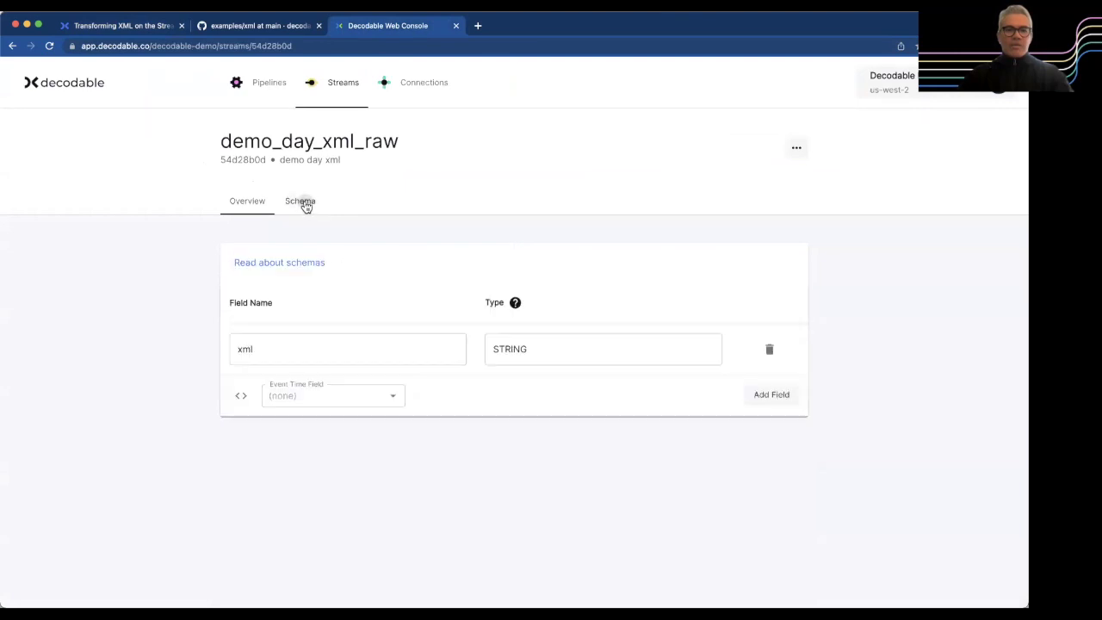
{"action": "left_click", "coordinate": [269, 351]}
{"action": "double_click", "coordinate": [244, 351]}
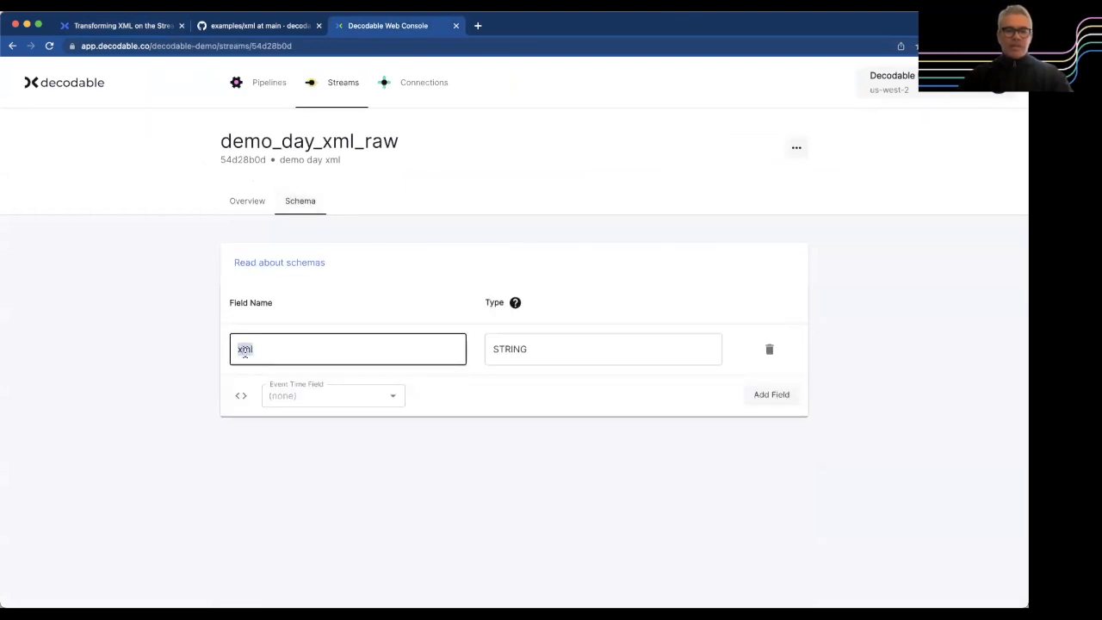
{"action": "left_click", "coordinate": [569, 349]}
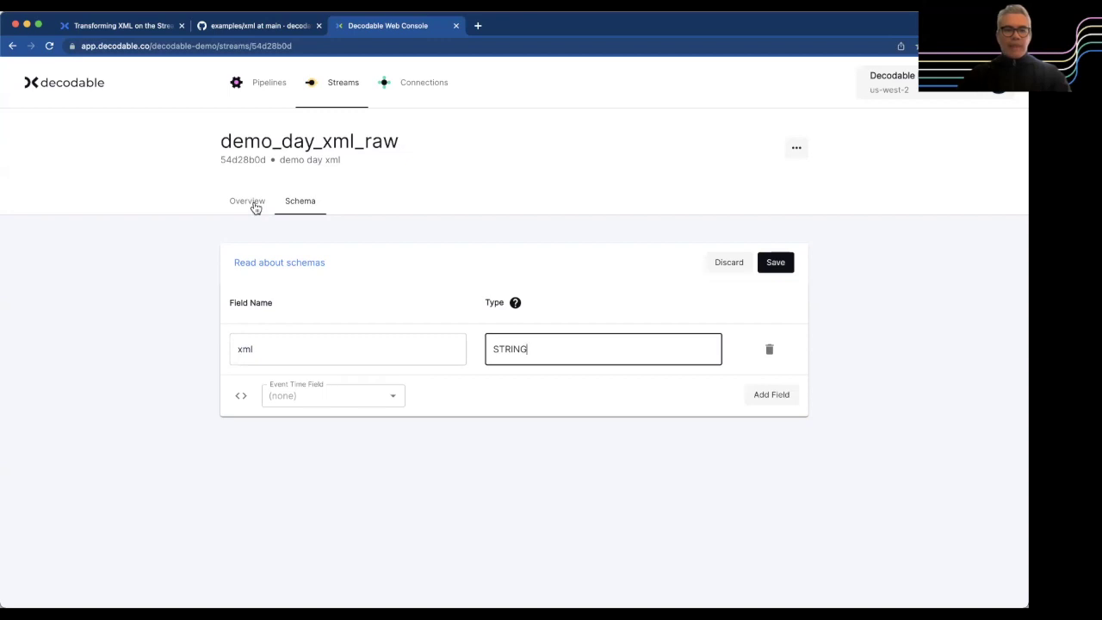
Step: Return to the raw stream's overview and follow its outbound link to demo_day_pipeline
{"action": "left_click", "coordinate": [255, 208]}
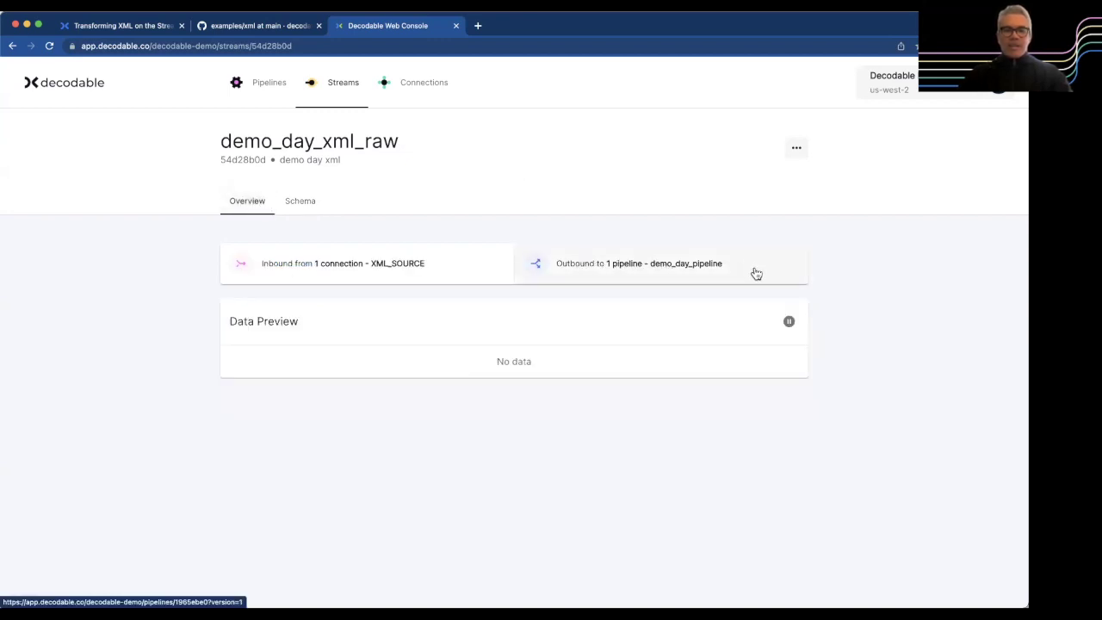
{"action": "left_click", "coordinate": [657, 267]}
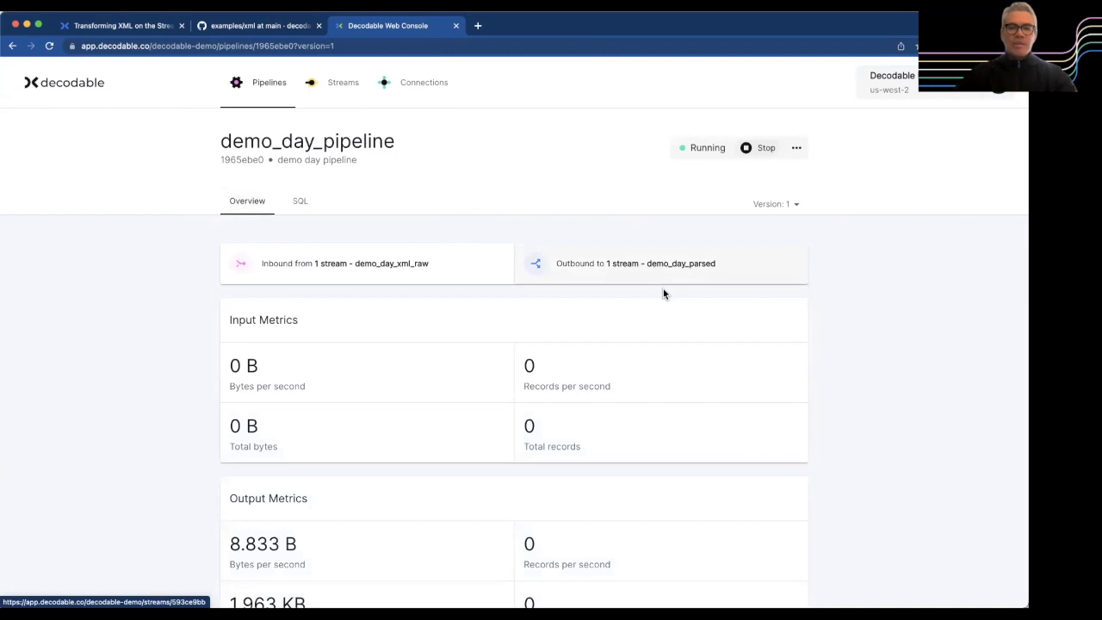
Step: Open demo_day_pipeline's SQL and point out the xpaths function and its fname and lname XPath expressions
{"action": "scroll", "coordinate": [664, 293], "scroll_direction": "down", "scroll_amount": 1}
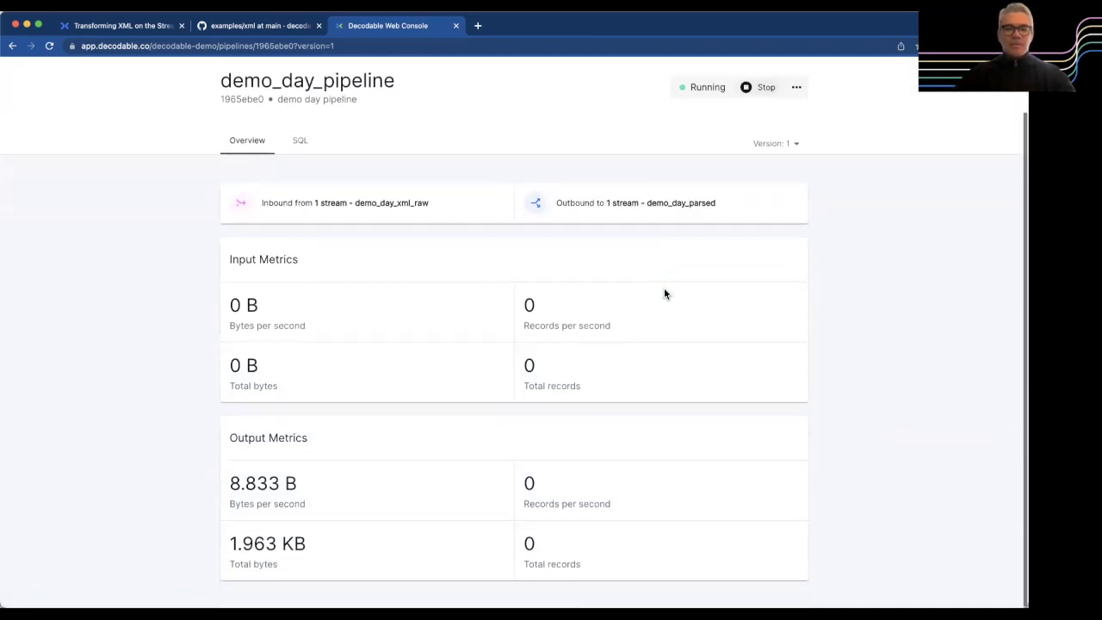
{"action": "left_click", "coordinate": [299, 141]}
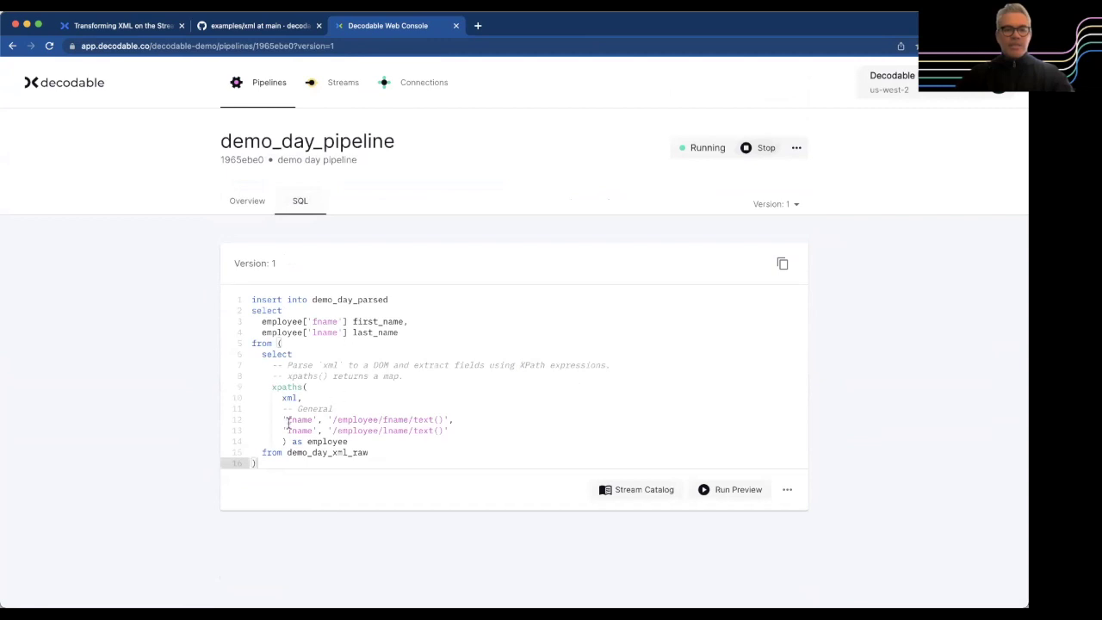
{"action": "left_click_drag", "start_coordinate": [373, 450], "coordinate": [246, 298]}
{"action": "left_click", "coordinate": [286, 316]}
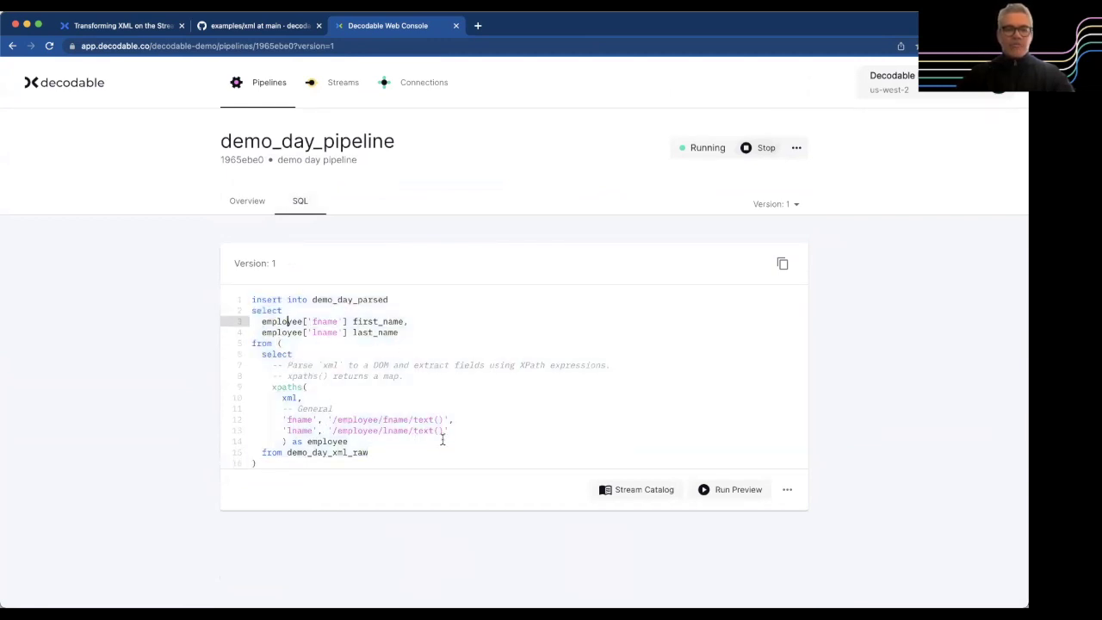
{"action": "double_click", "coordinate": [277, 387]}
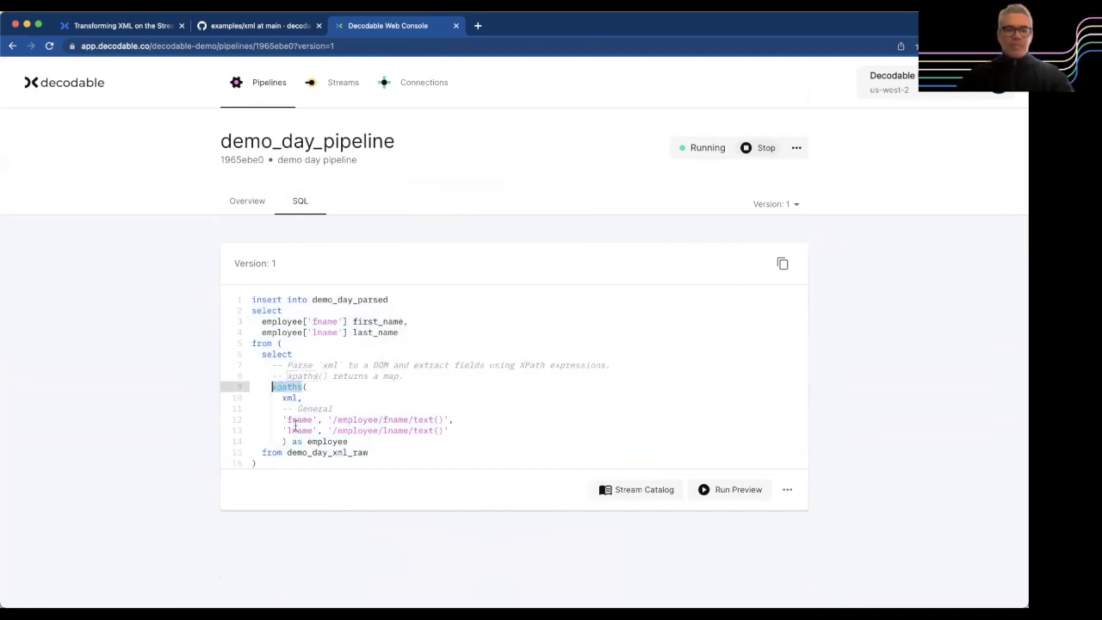
{"action": "left_click", "coordinate": [296, 420]}
{"action": "left_click_drag", "start_coordinate": [457, 430], "coordinate": [283, 430]}
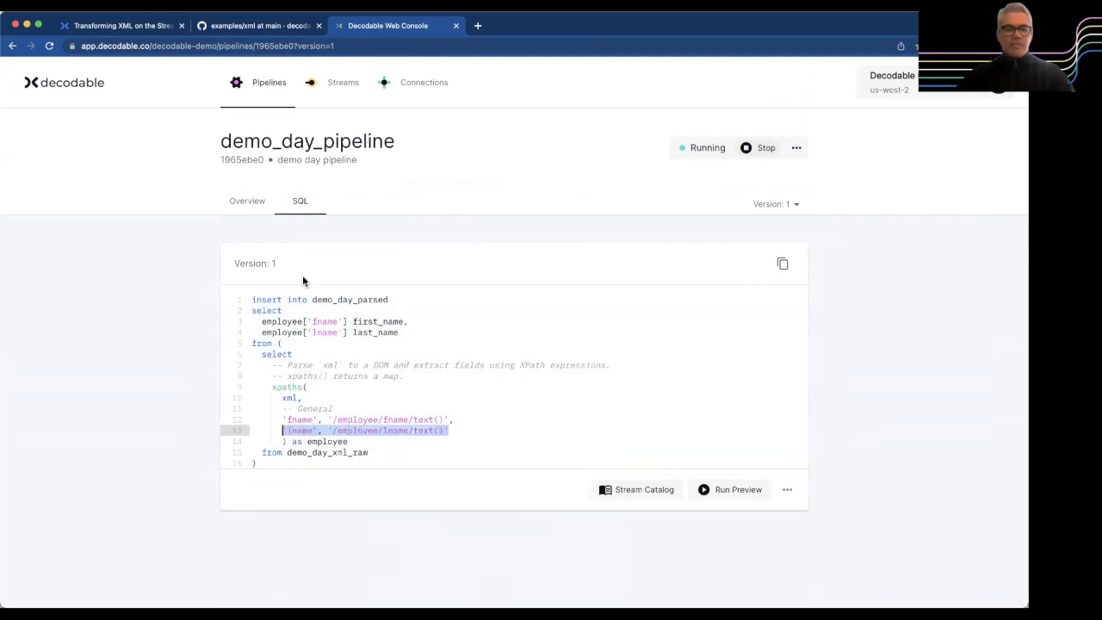
Step: Highlight the SQL's insert statement and its target stream, demo_day_parsed
{"action": "left_click", "coordinate": [360, 299]}
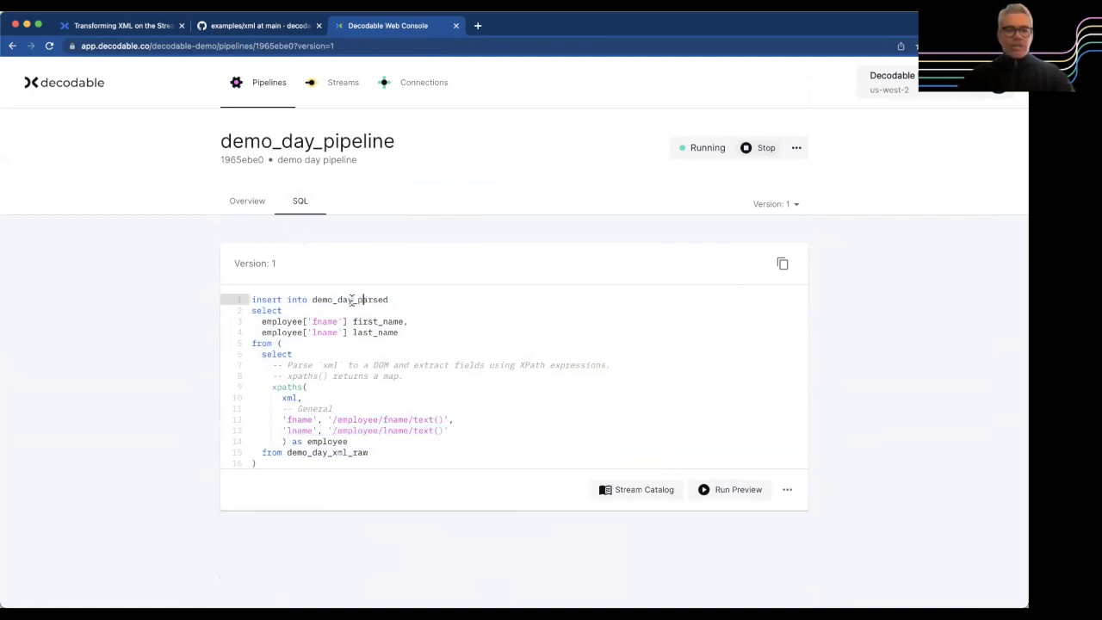
{"action": "key", "text": "shift+Home"}
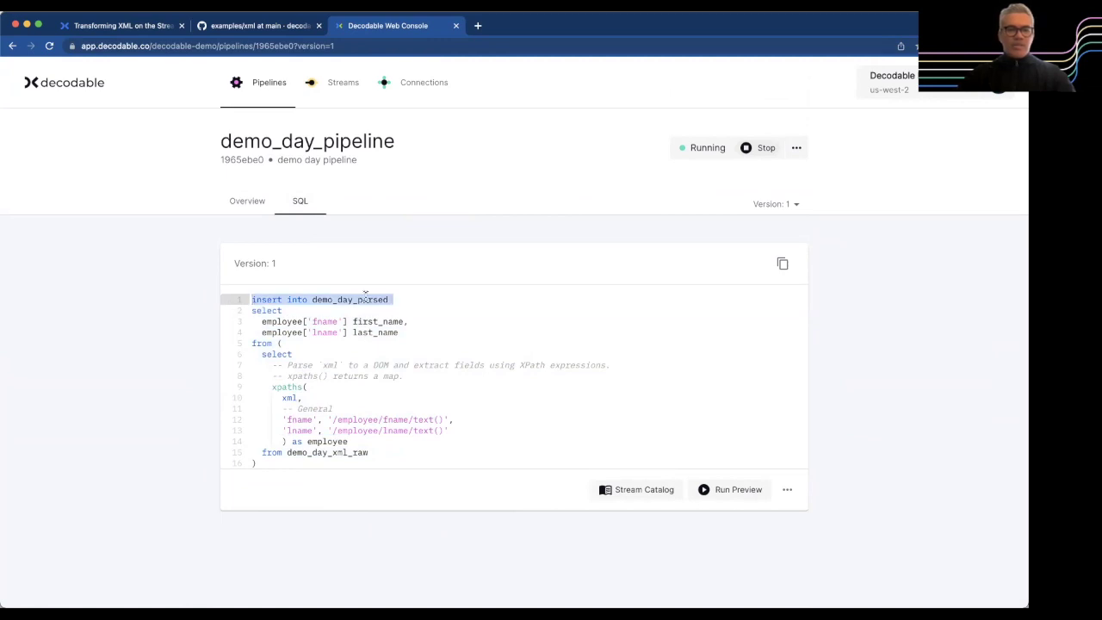
{"action": "double_click", "coordinate": [365, 298]}
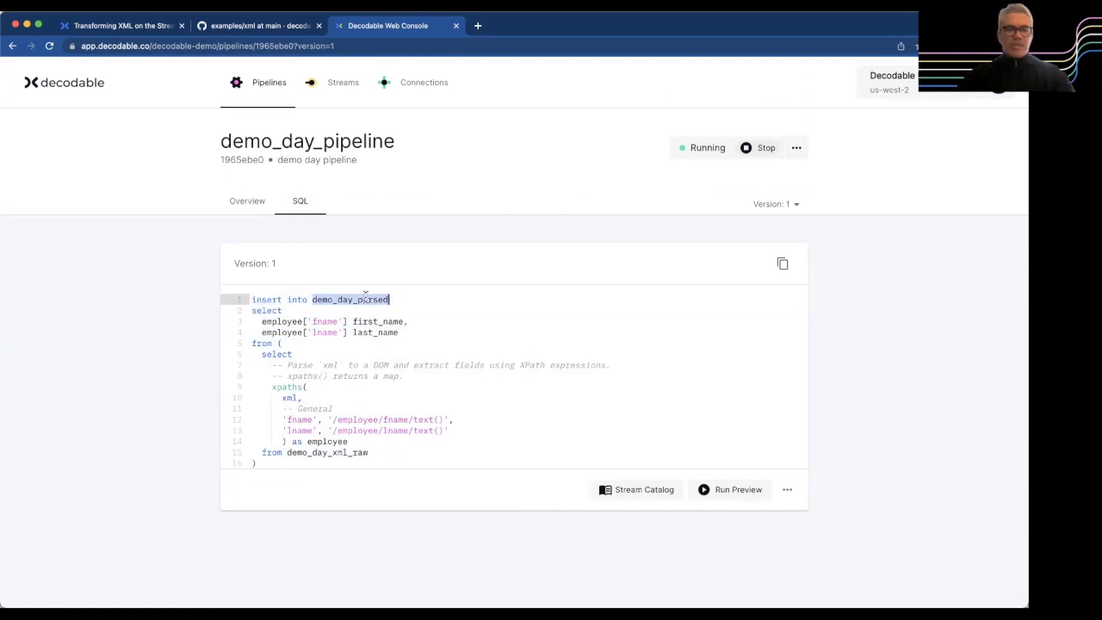
Step: Follow the pipeline's outbound link to demo_day_parsed and compare it with the Parsed Stream stage in the blog post's diagram
{"action": "left_click", "coordinate": [248, 204]}
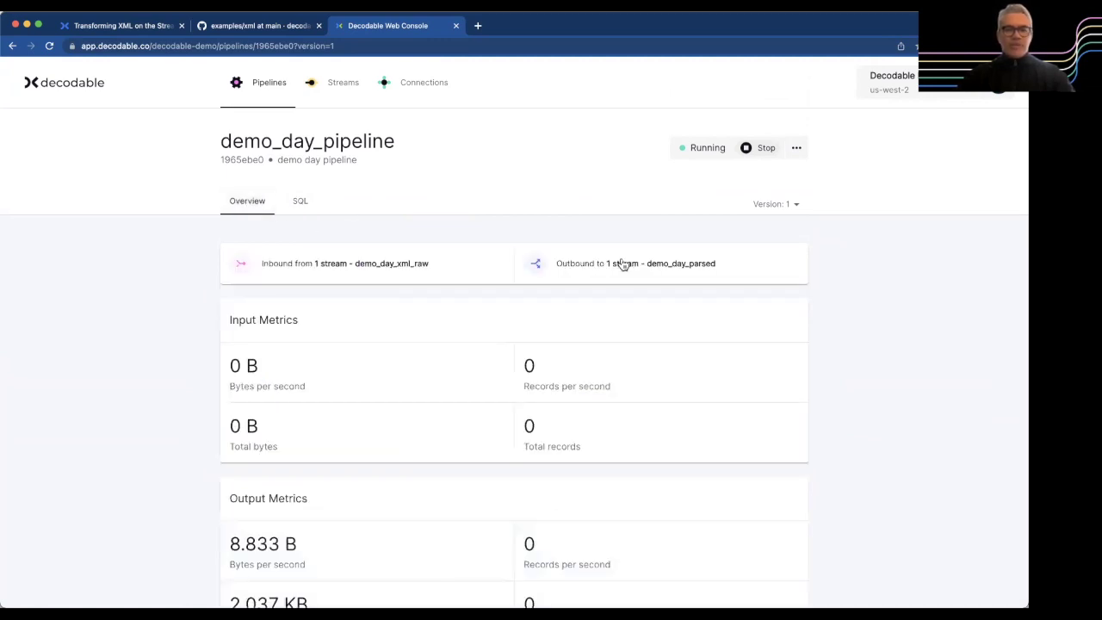
{"action": "left_click", "coordinate": [668, 267]}
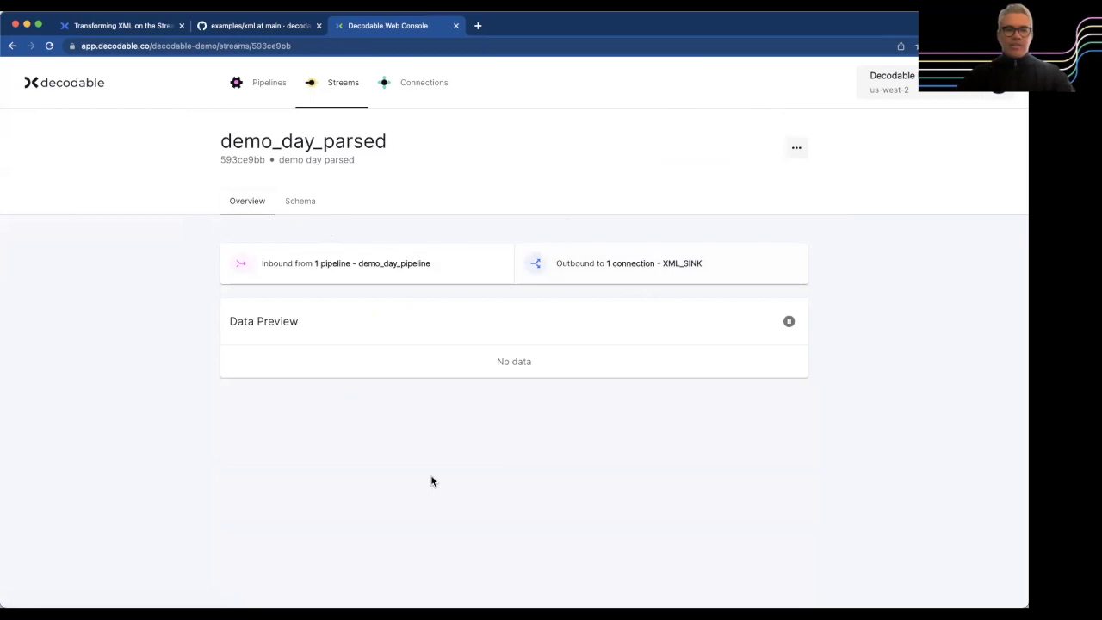
{"action": "left_click", "coordinate": [120, 25]}
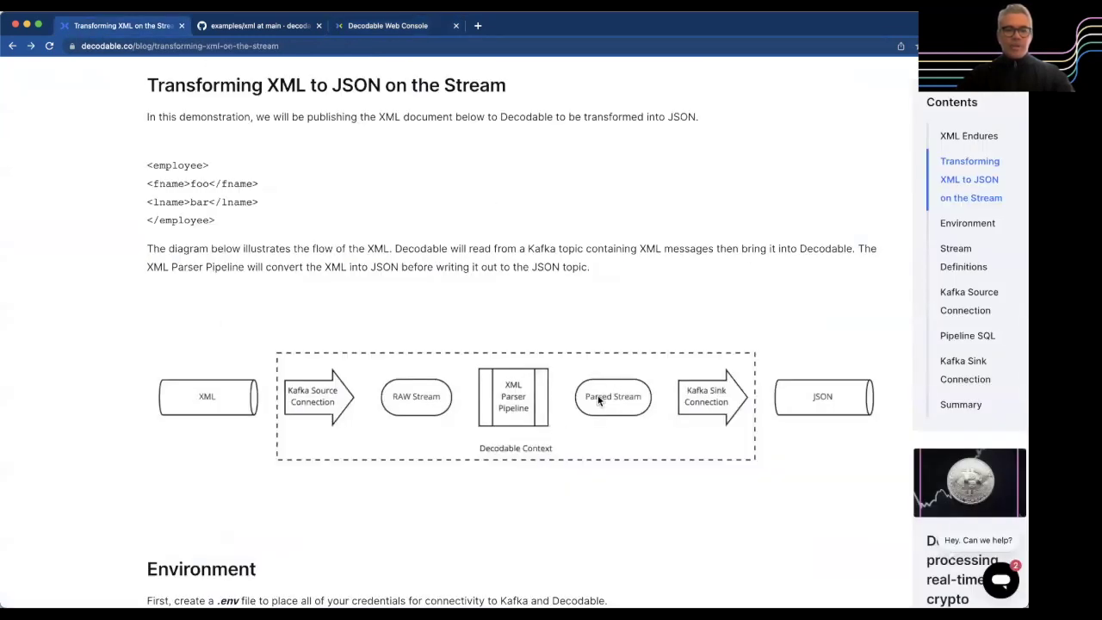
{"action": "left_click", "coordinate": [351, 29]}
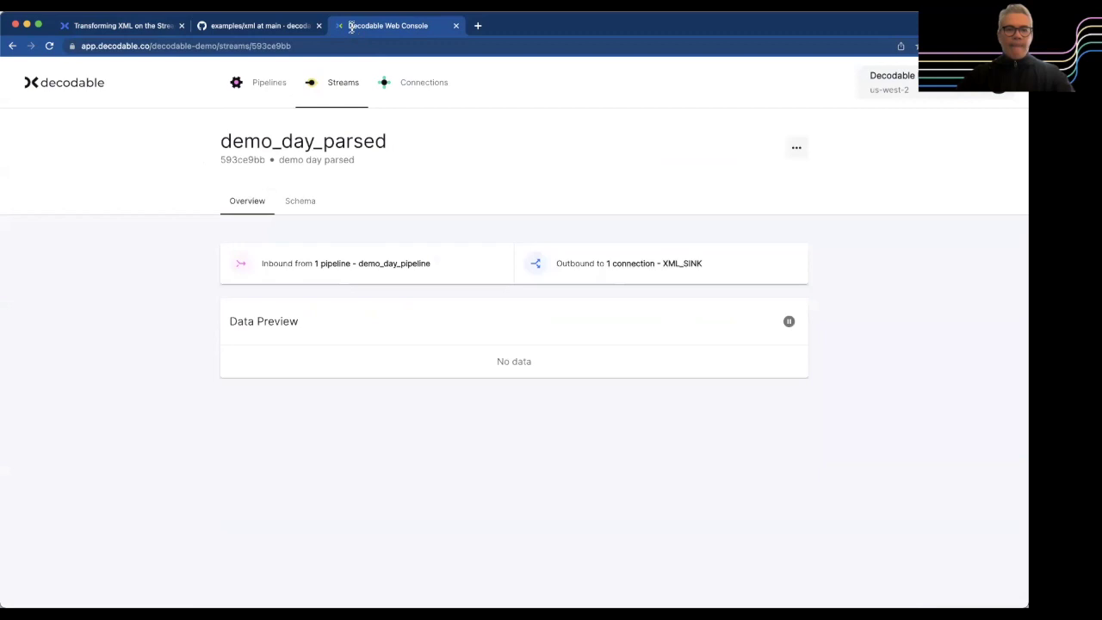
Step: Open the schema of demo_day_parsed and point out the first_name and last_name fields
{"action": "left_click", "coordinate": [305, 202]}
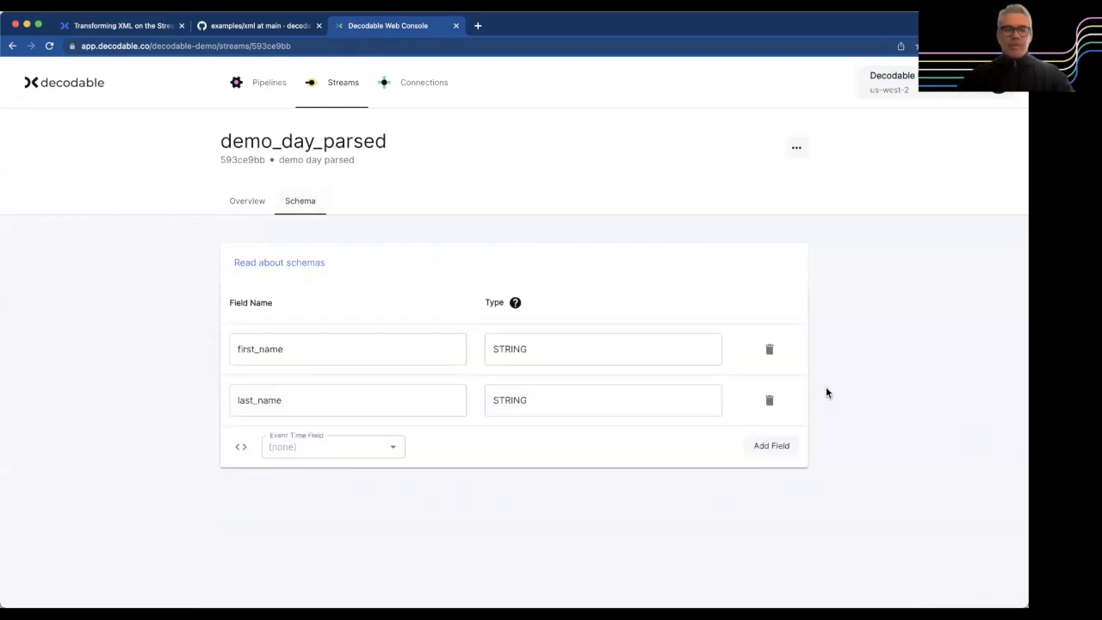
{"action": "left_click", "coordinate": [272, 349]}
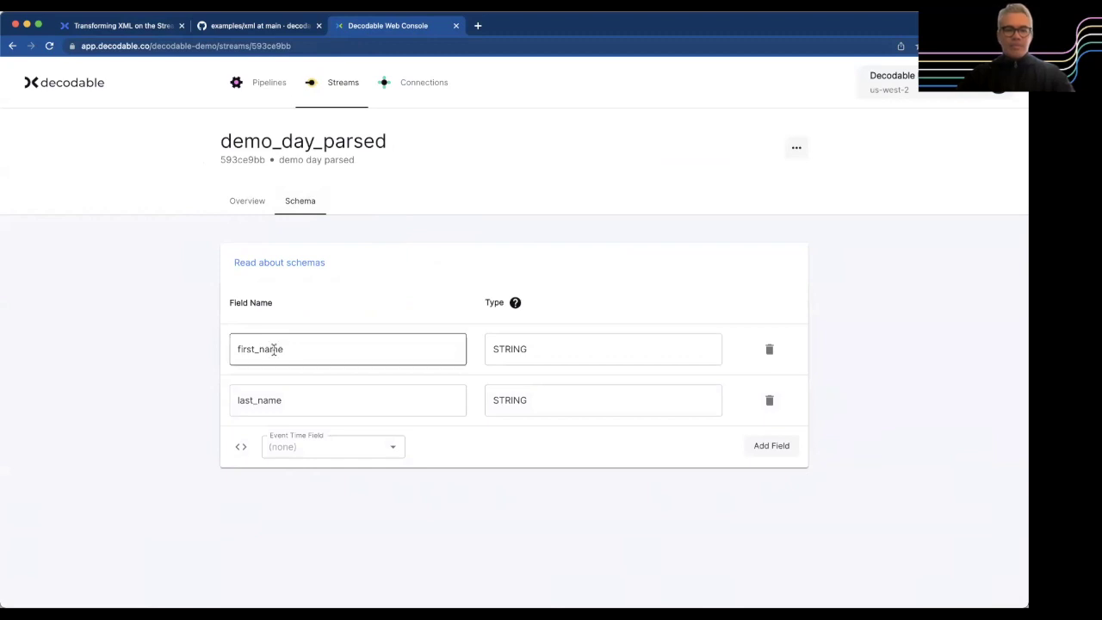
{"action": "left_click", "coordinate": [265, 404]}
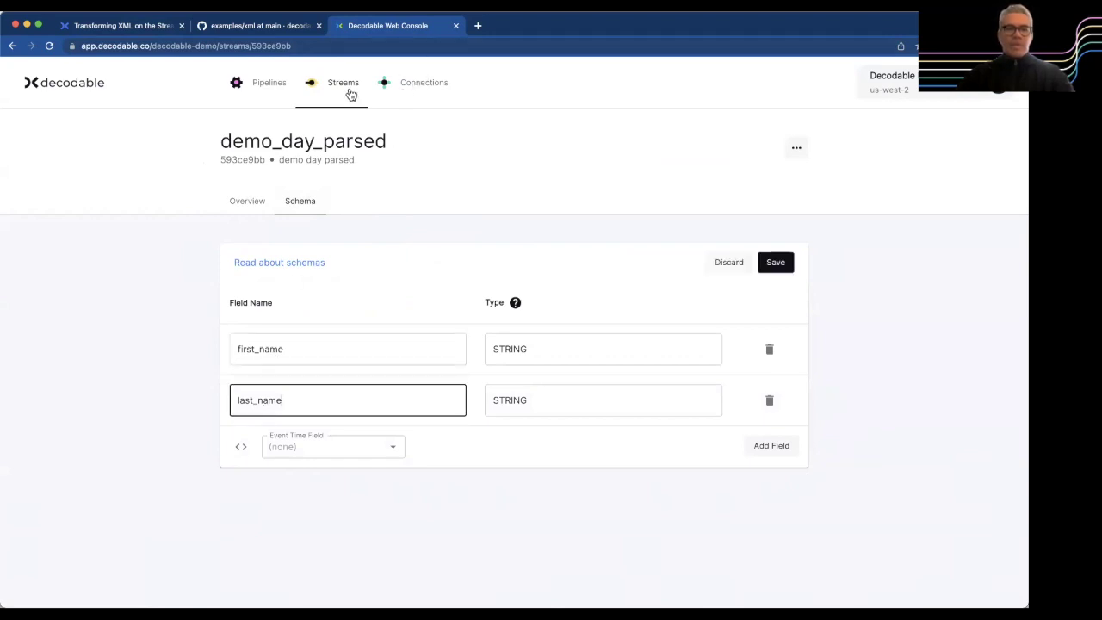
Step: Reopen demo_day_parsed, follow its outbound link to XML_SINK, and view that connection's schema before returning to its overview
{"action": "left_click", "coordinate": [345, 89]}
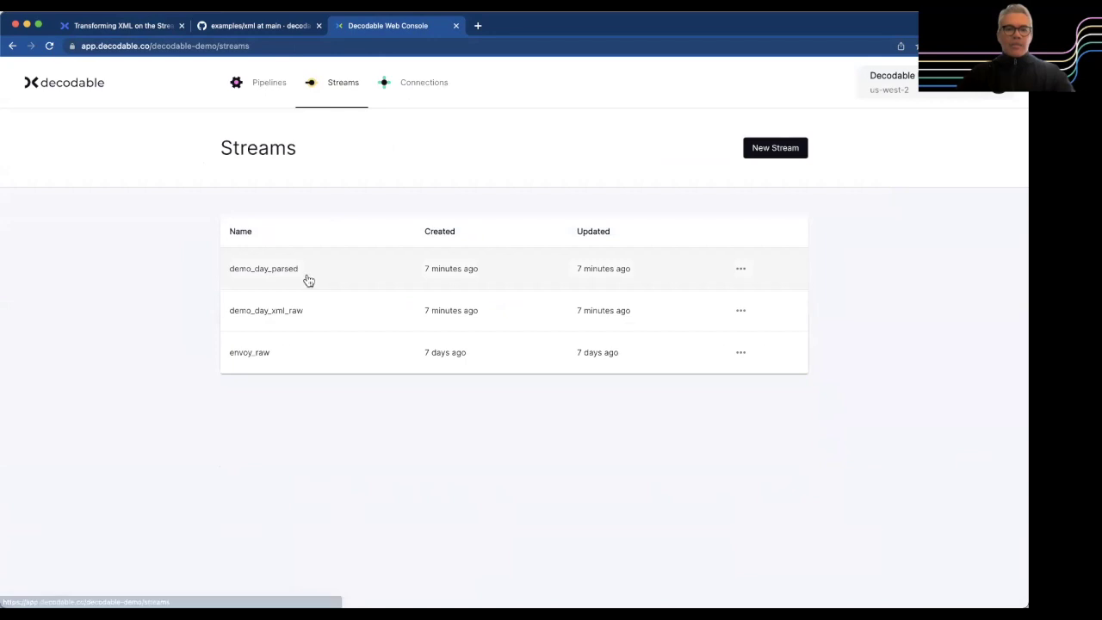
{"action": "left_click", "coordinate": [280, 273]}
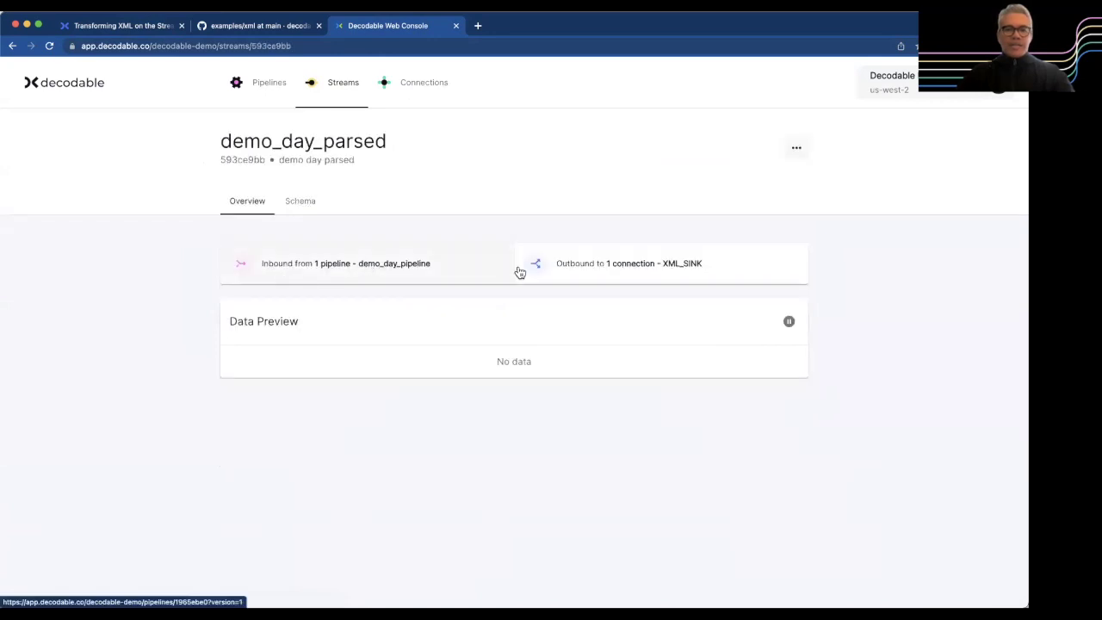
{"action": "left_click", "coordinate": [624, 272]}
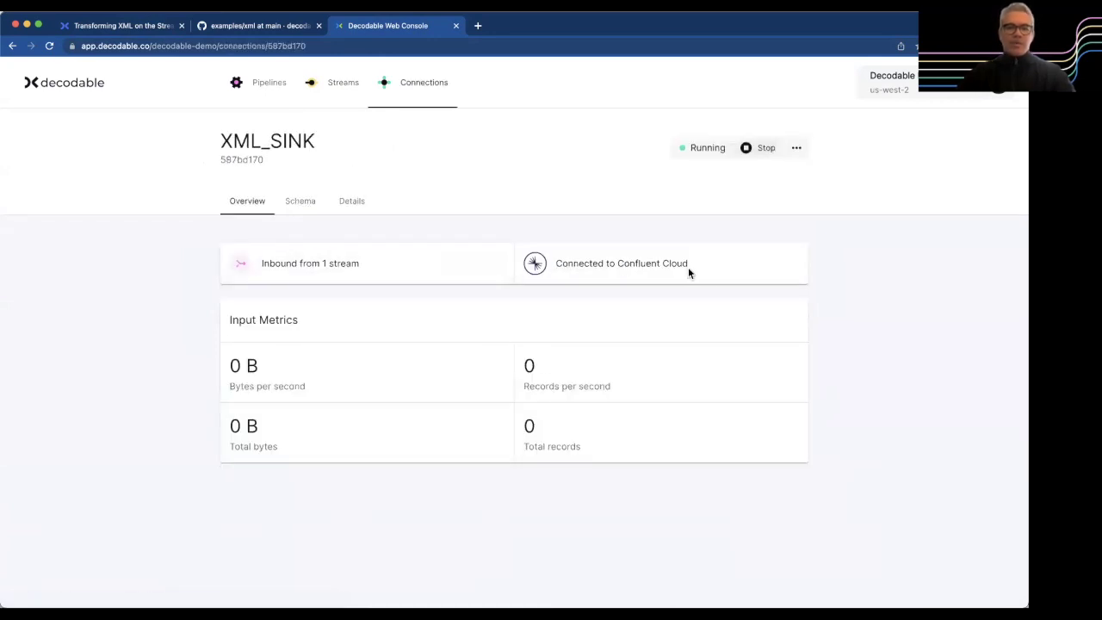
{"action": "left_click", "coordinate": [301, 205]}
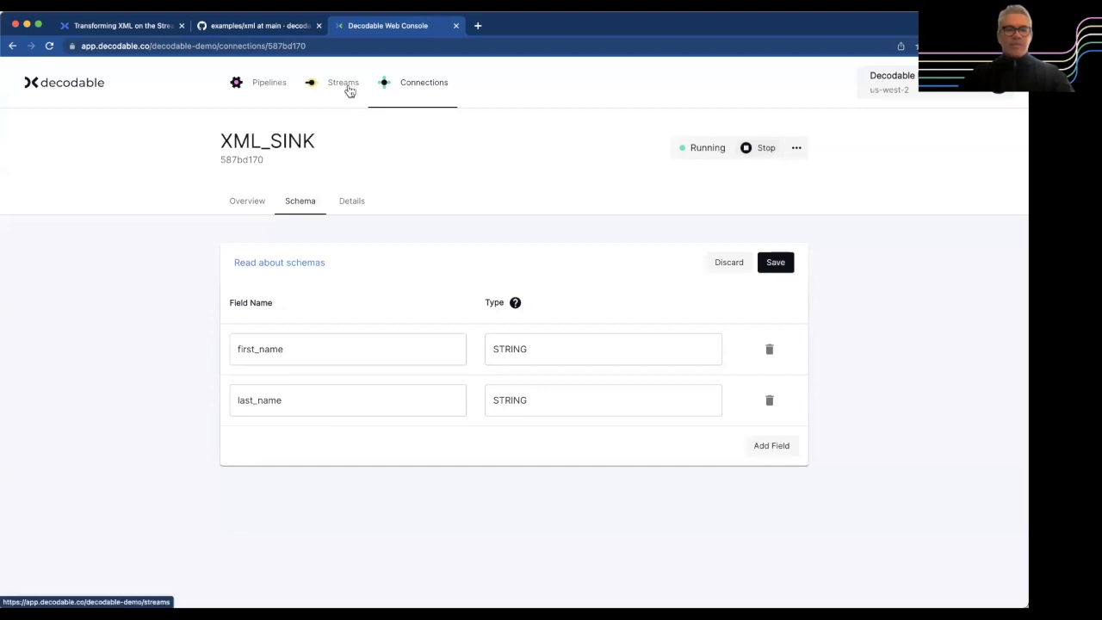
{"action": "left_click", "coordinate": [254, 206]}
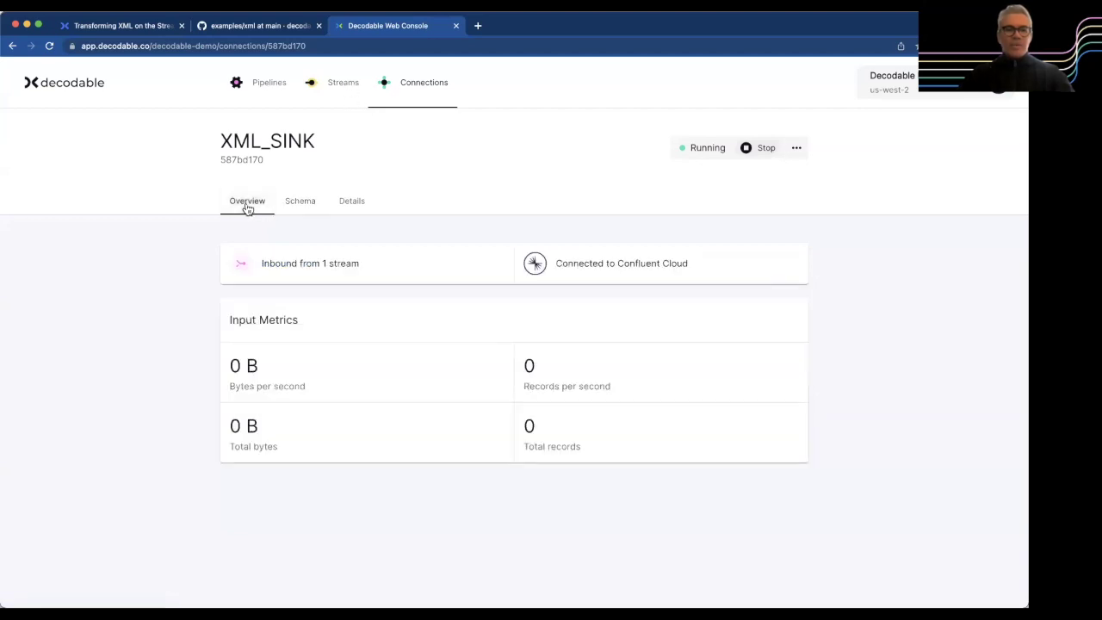
Step: Highlight the make active command in the GitHub README and check the connections' states in the Decodable console
{"action": "left_click", "coordinate": [256, 28]}
{"action": "scroll", "coordinate": [171, 287], "scroll_direction": "down", "scroll_amount": 5}
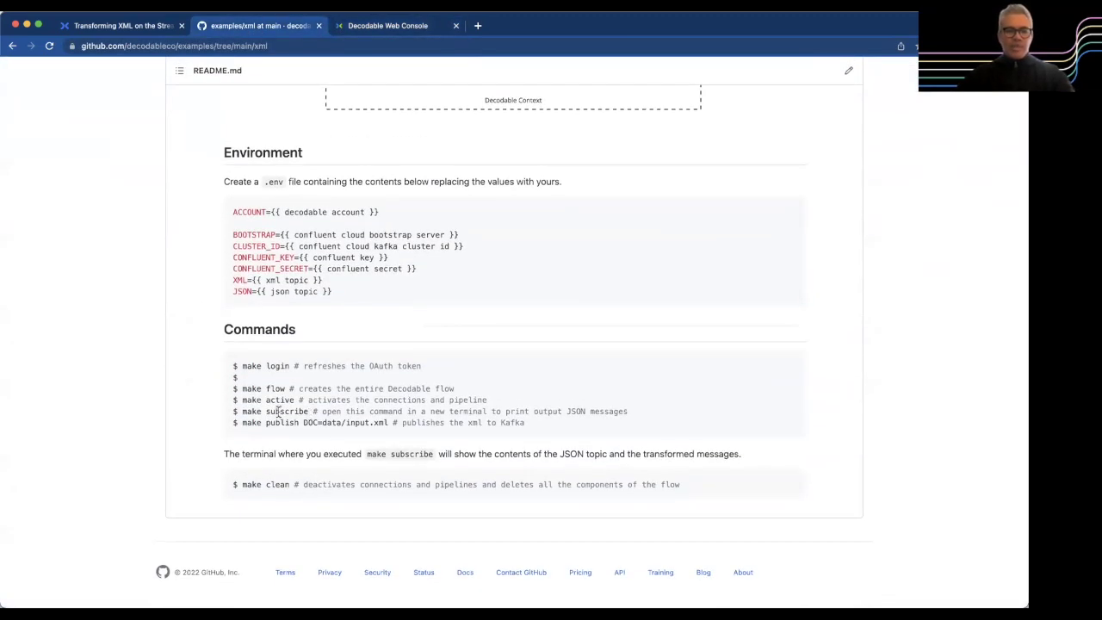
{"action": "double_click", "coordinate": [278, 401]}
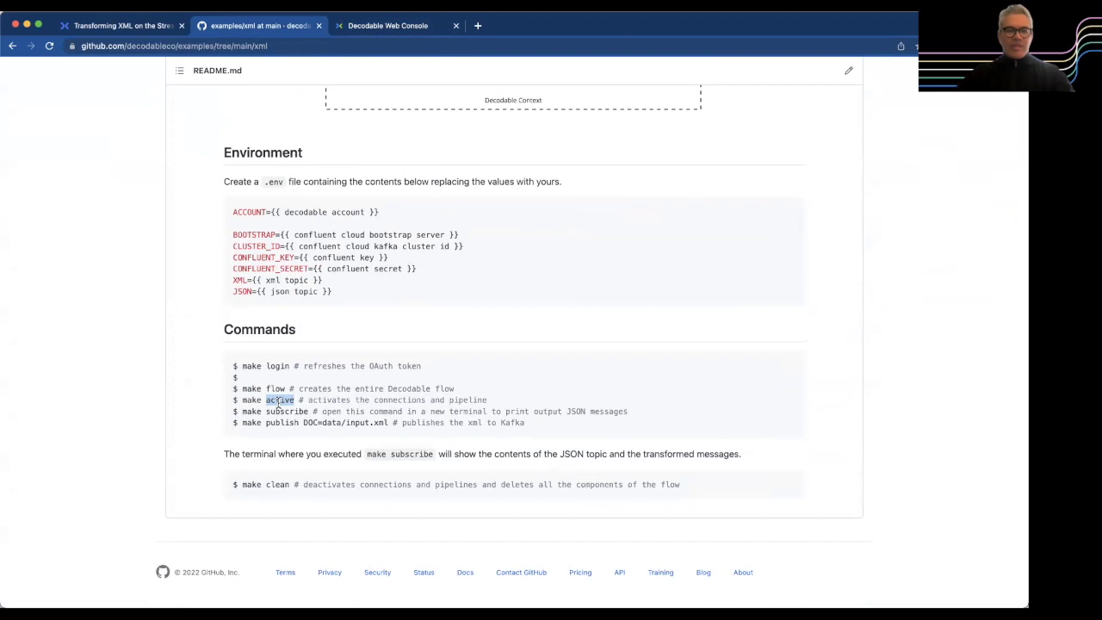
{"action": "left_click", "coordinate": [390, 30]}
{"action": "left_click", "coordinate": [396, 102]}
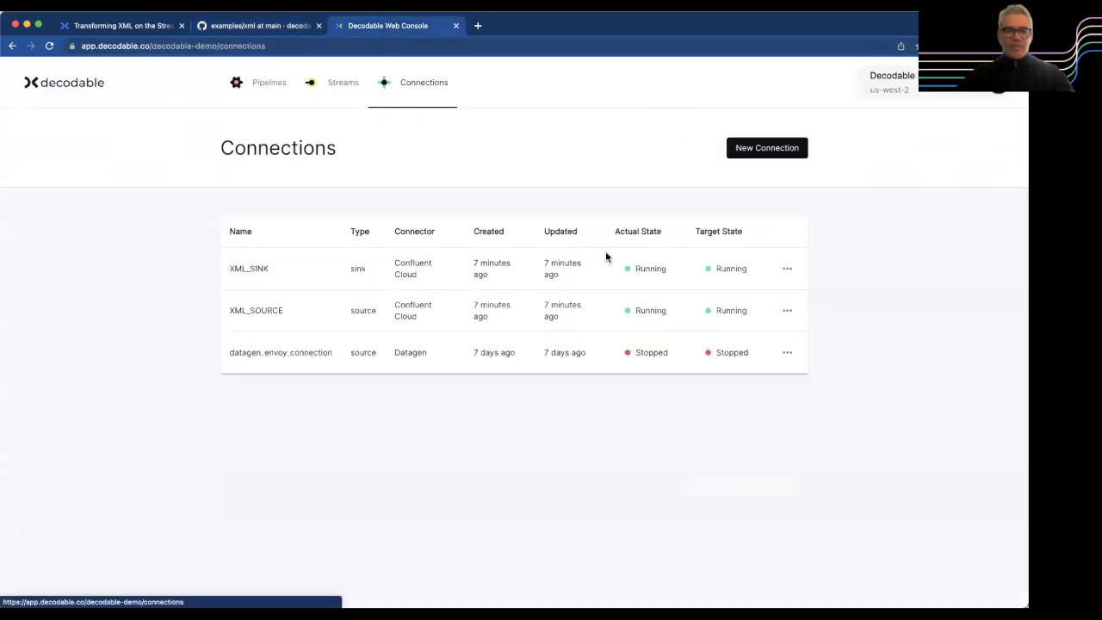
Step: Return to the README and highlight the make subscribe command and its description
{"action": "left_click", "coordinate": [259, 25]}
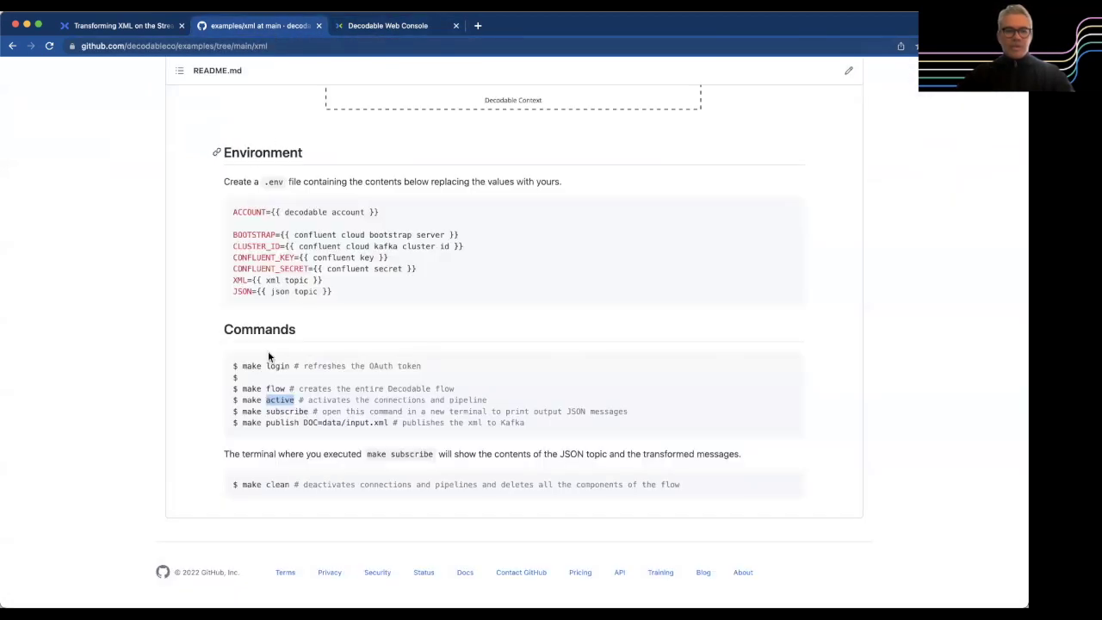
{"action": "double_click", "coordinate": [278, 414]}
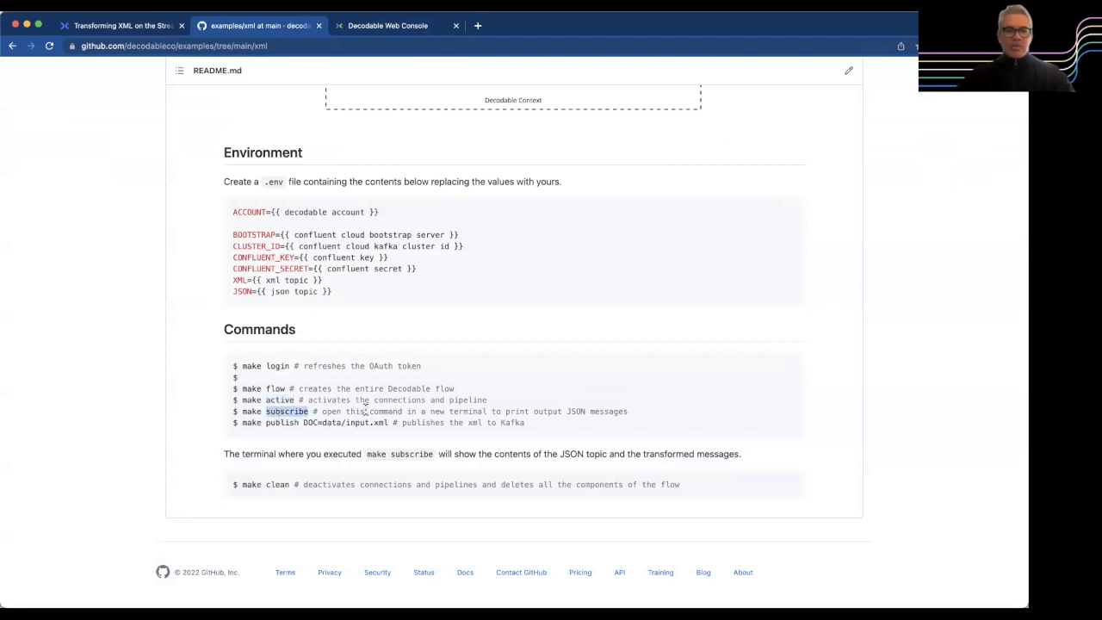
{"action": "left_click_drag", "start_coordinate": [365, 411], "coordinate": [526, 411]}
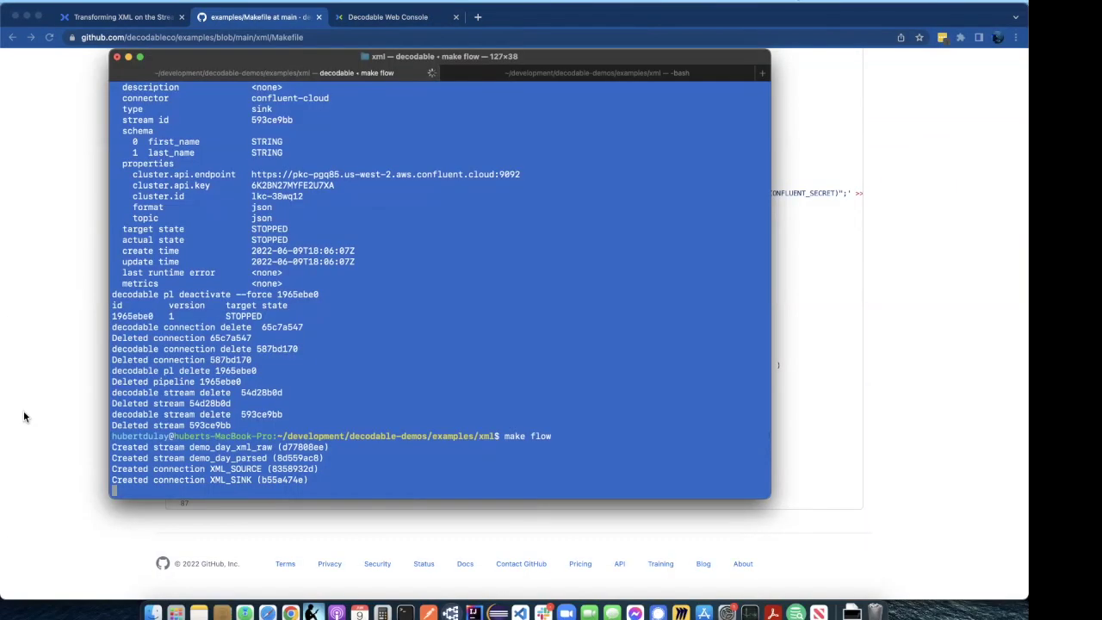
Step: Review the XML-to-JSON flow diagram in the Transforming XML on the Stream blog post
{"action": "left_click", "coordinate": [119, 17]}
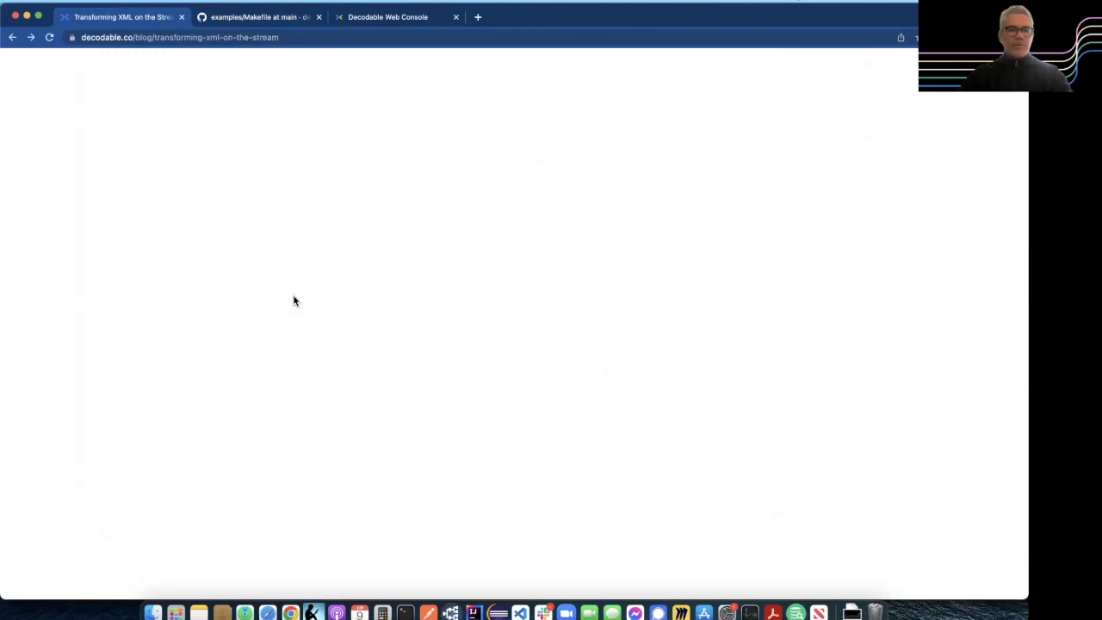
{"action": "right_click", "coordinate": [278, 370]}
{"action": "key", "text": "Escape"}
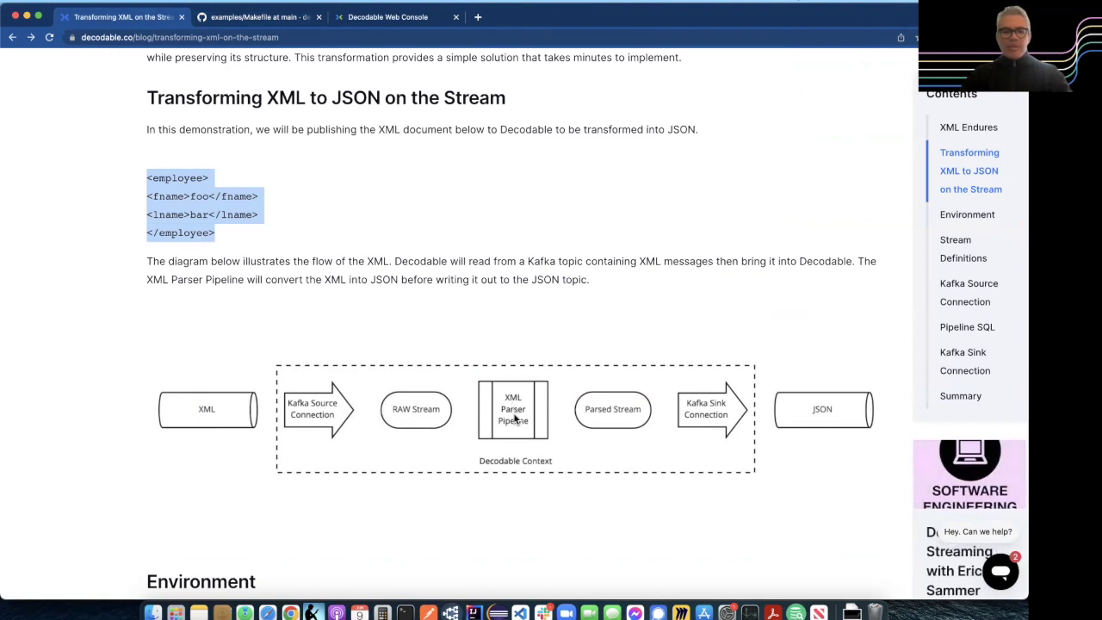
{"action": "key", "text": "super+Tab"}
{"action": "key", "text": "super+Tab"}
{"action": "key", "text": "super+Tab"}
{"action": "key", "text": "super+shift+Tab"}
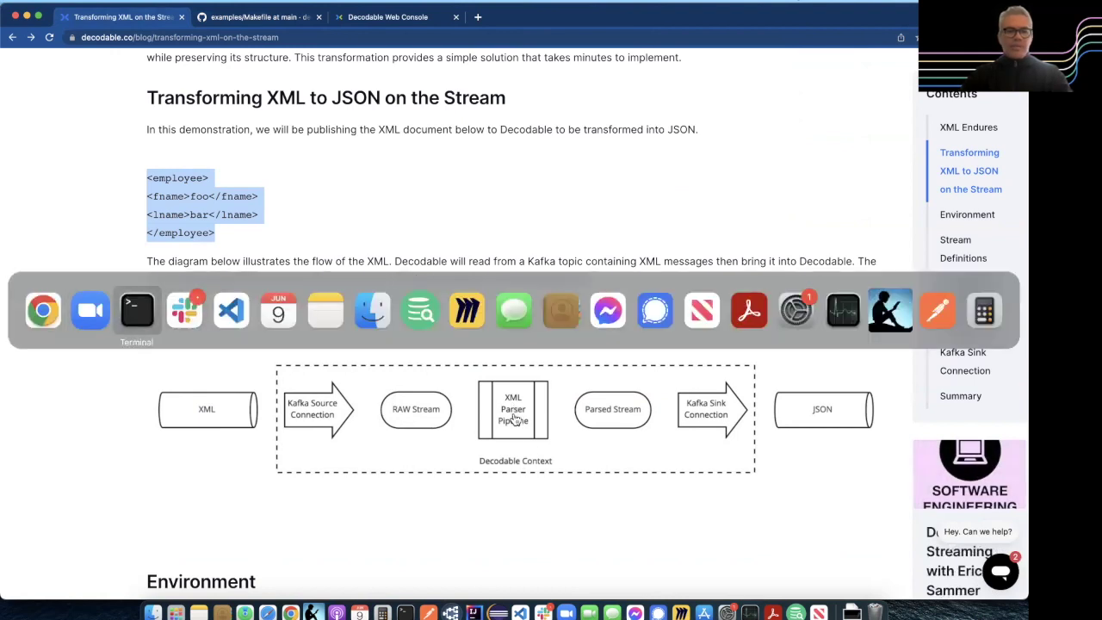
{"action": "key", "text": "super+shift+Tab"}
{"action": "key", "text": "super+shift+Tab"}
Step: Open the Makefile on GitHub and highlight the flow target with its raw, parsed, source and sink dependencies
{"action": "left_click", "coordinate": [282, 17]}
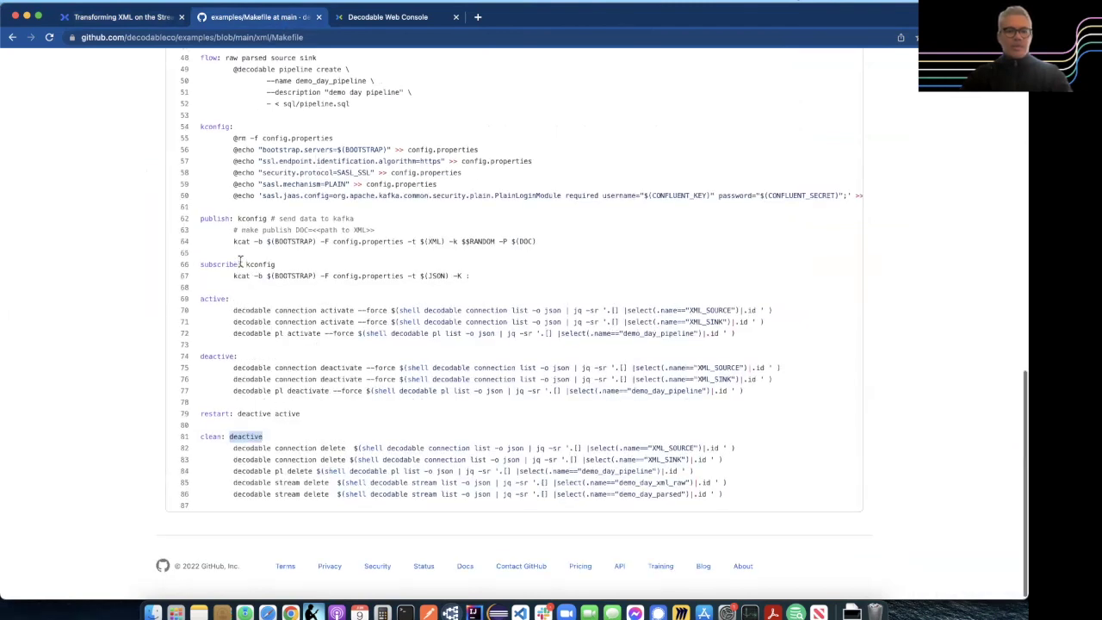
{"action": "scroll", "coordinate": [234, 256], "scroll_direction": "up", "scroll_amount": 5}
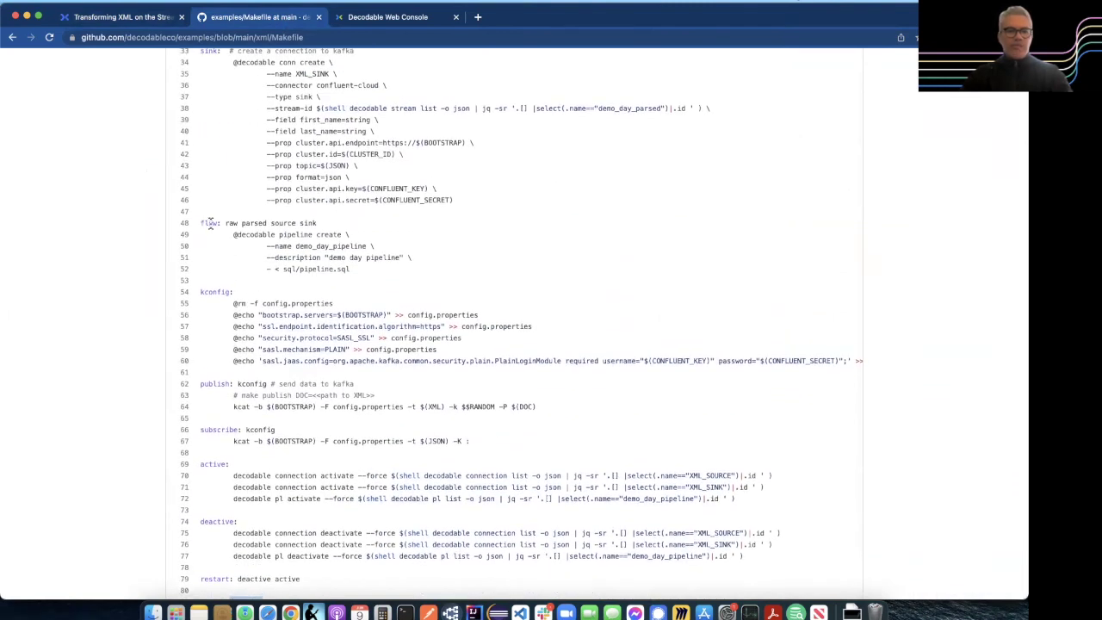
{"action": "left_click_drag", "start_coordinate": [202, 223], "coordinate": [341, 228]}
{"action": "left_click", "coordinate": [376, 280]}
Step: Switch to Terminal and run make active to activate the connections and pipeline
{"action": "key", "text": "super+Tab"}
{"action": "key", "text": "super+Tab"}
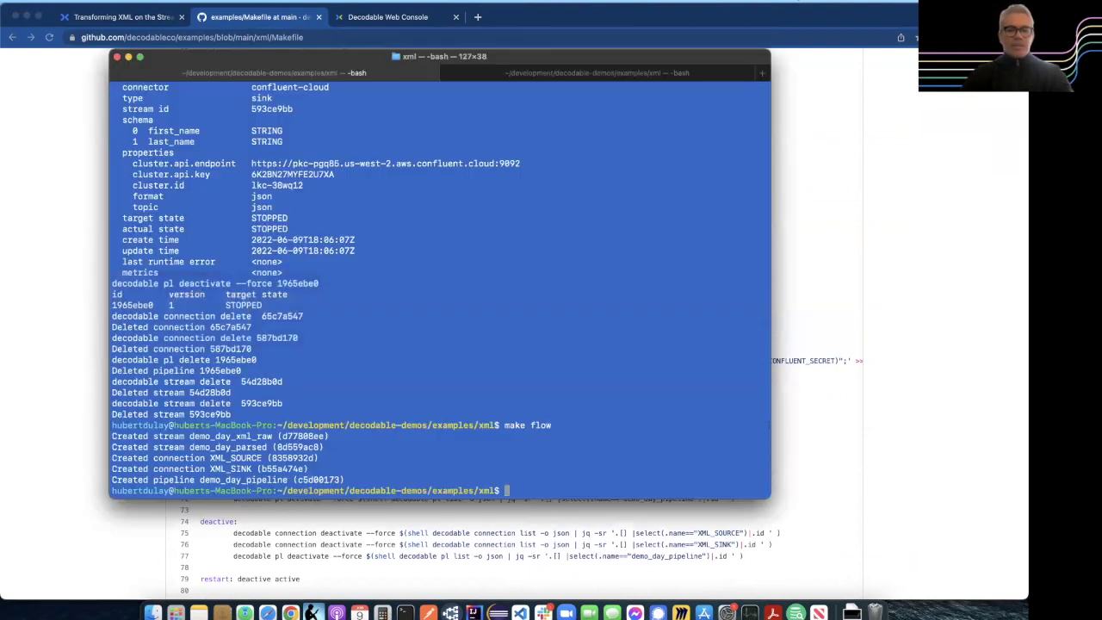
{"action": "type", "text": "make active"}
{"action": "key", "text": "Return"}
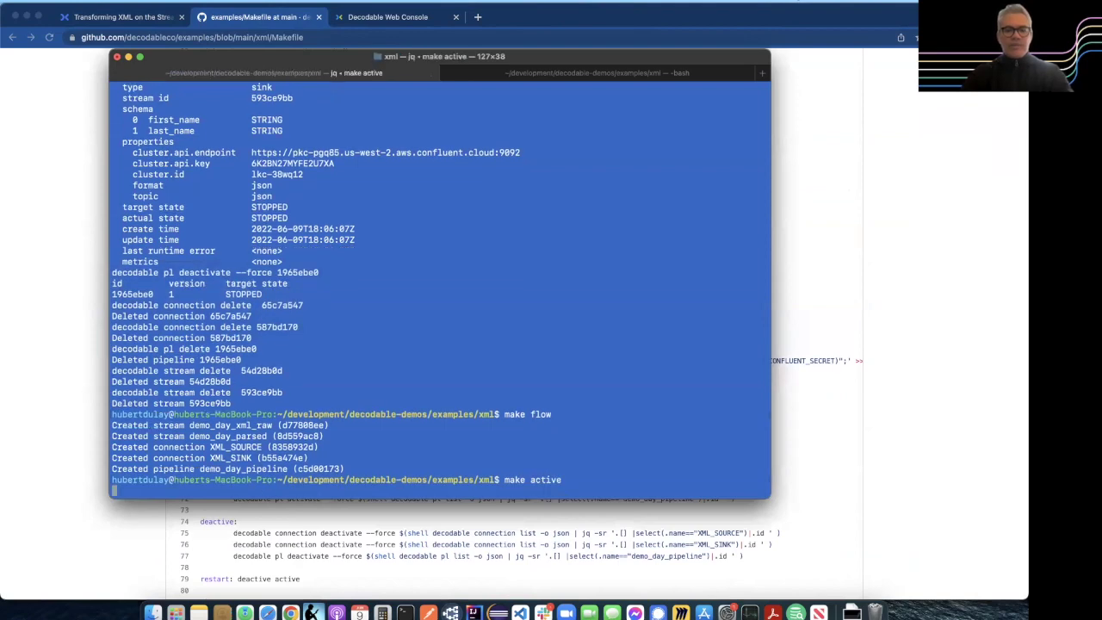
Step: Return to the Makefile in the browser and highlight the three activation commands under the active target
{"action": "key", "text": "super+Tab"}
{"action": "scroll", "coordinate": [215, 379], "scroll_direction": "down", "scroll_amount": 2}
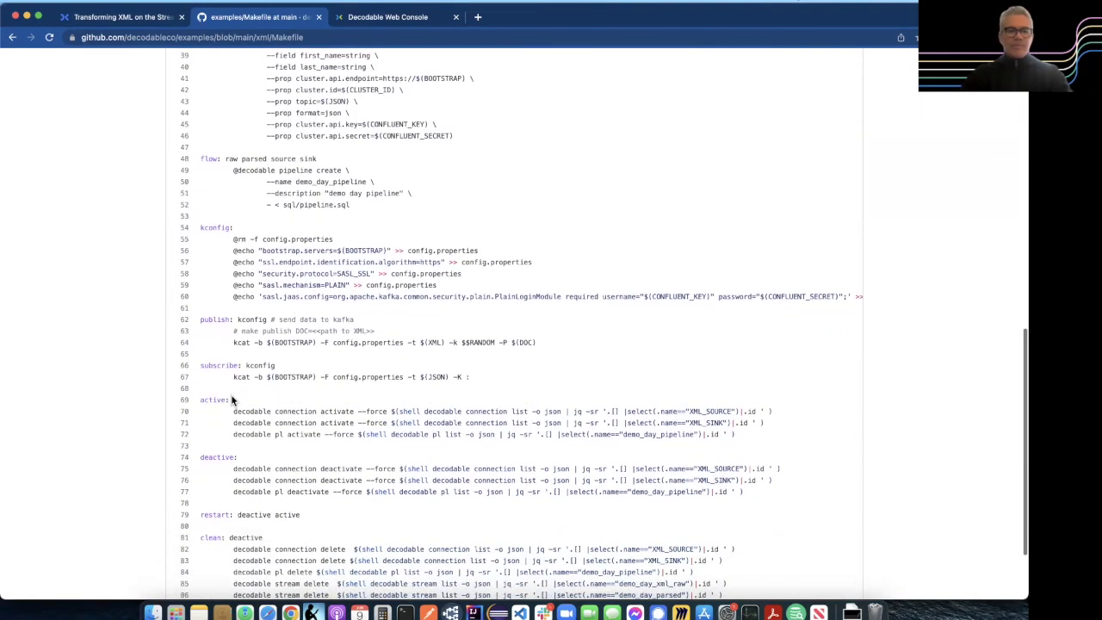
{"action": "left_click_drag", "start_coordinate": [233, 410], "coordinate": [781, 437]}
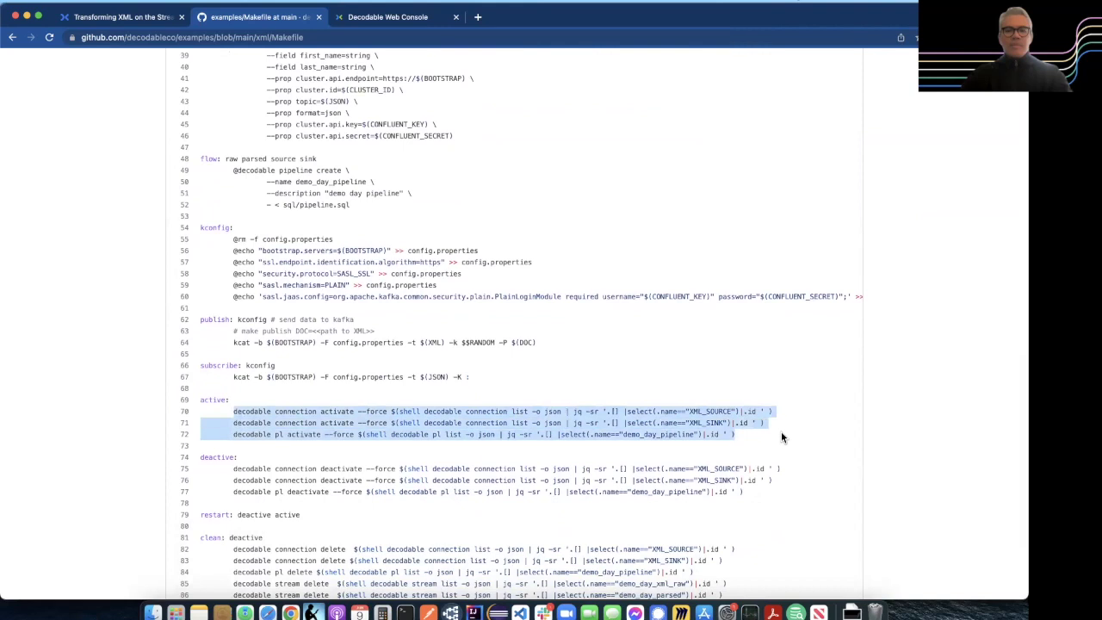
Step: Switch to the Decodable Web Console and check the states of the connections and the pipeline
{"action": "scroll", "coordinate": [780, 431], "scroll_direction": "down", "scroll_amount": 1}
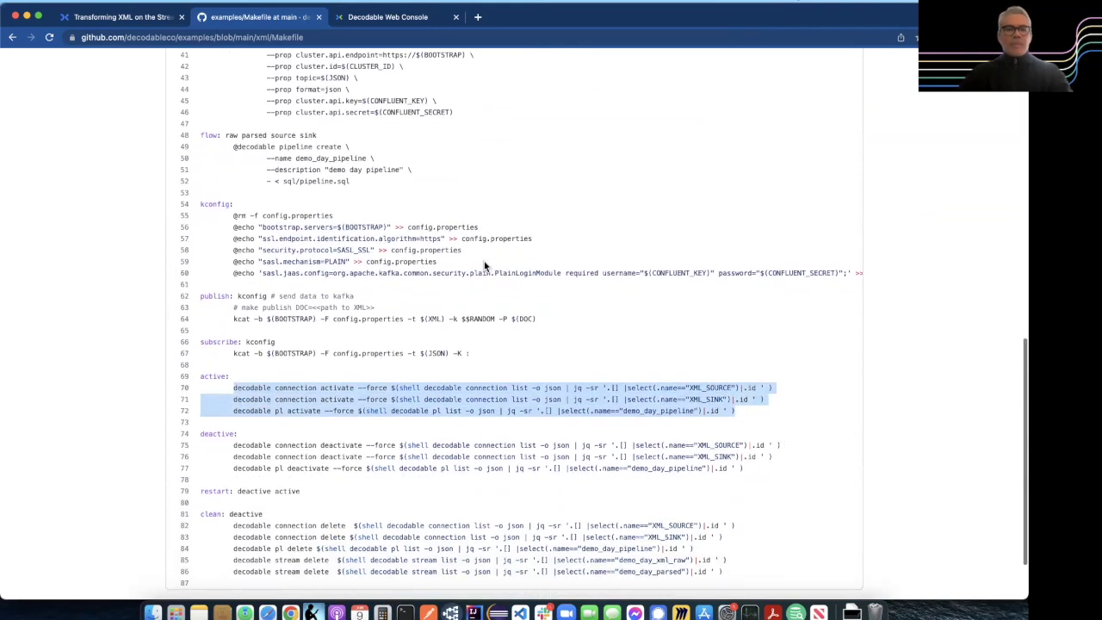
{"action": "left_click", "coordinate": [362, 22]}
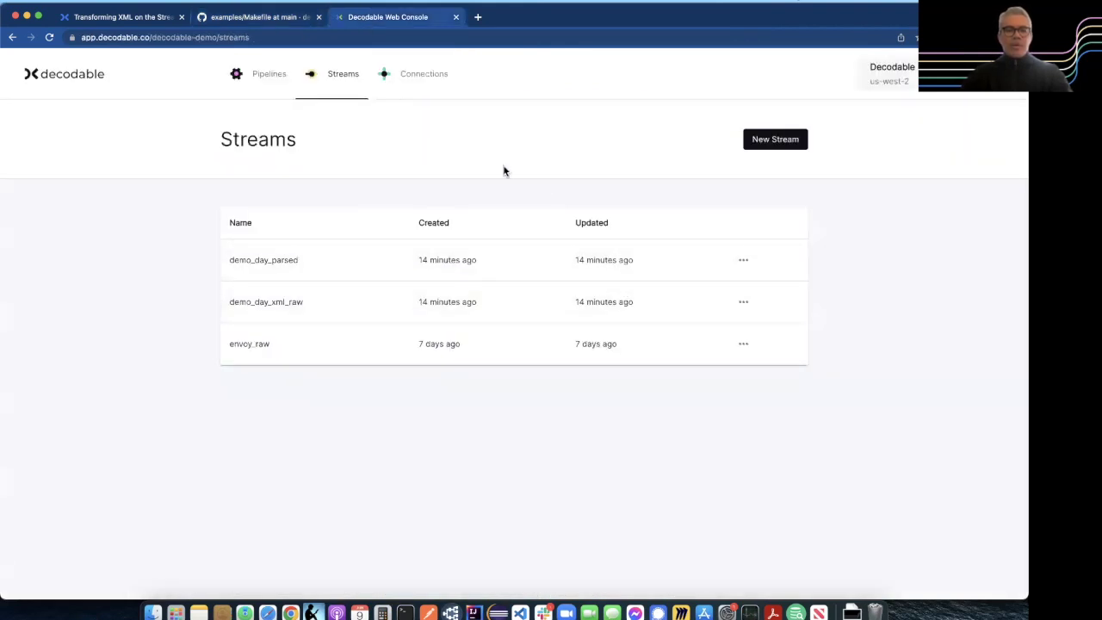
{"action": "left_click", "coordinate": [421, 83]}
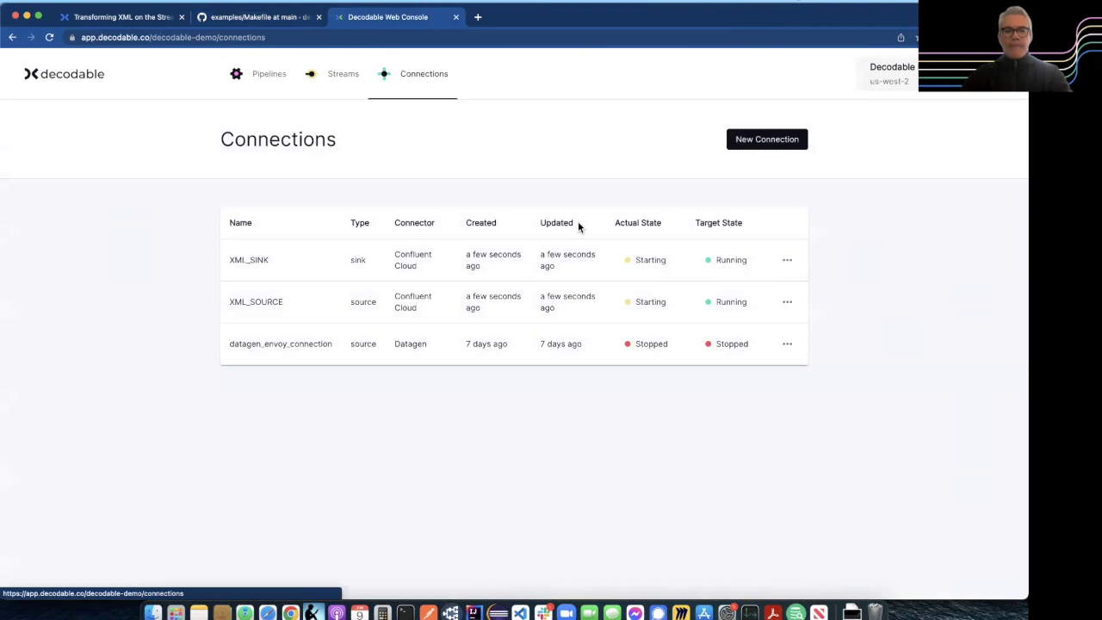
{"action": "left_click", "coordinate": [266, 75]}
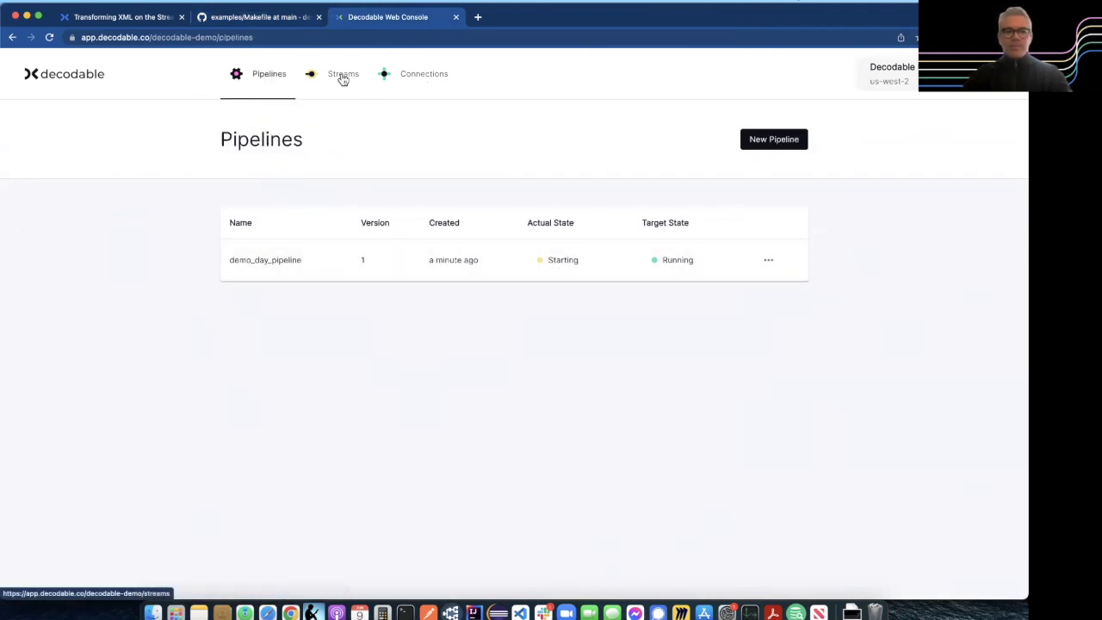
Step: Switch to Terminal, list the command history and highlight input.xml in the make publish DOC=data/input.xml entry
{"action": "key", "text": "super+Tab"}
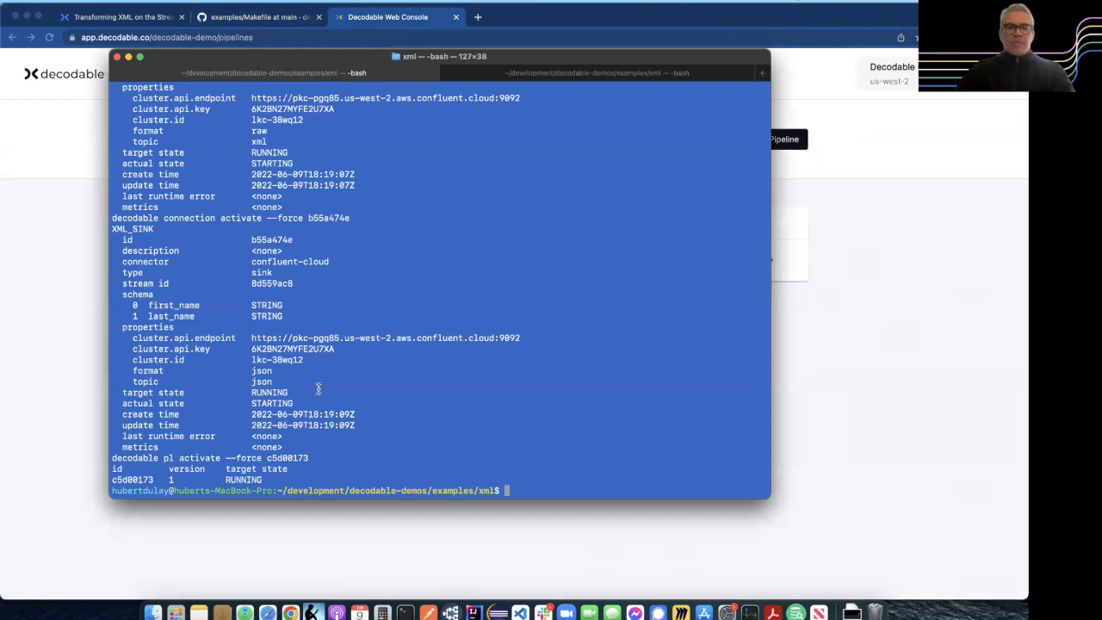
{"action": "key", "text": "Up"}
{"action": "key", "text": "Up"}
{"action": "key", "text": "Down"}
{"action": "key", "text": "Down"}
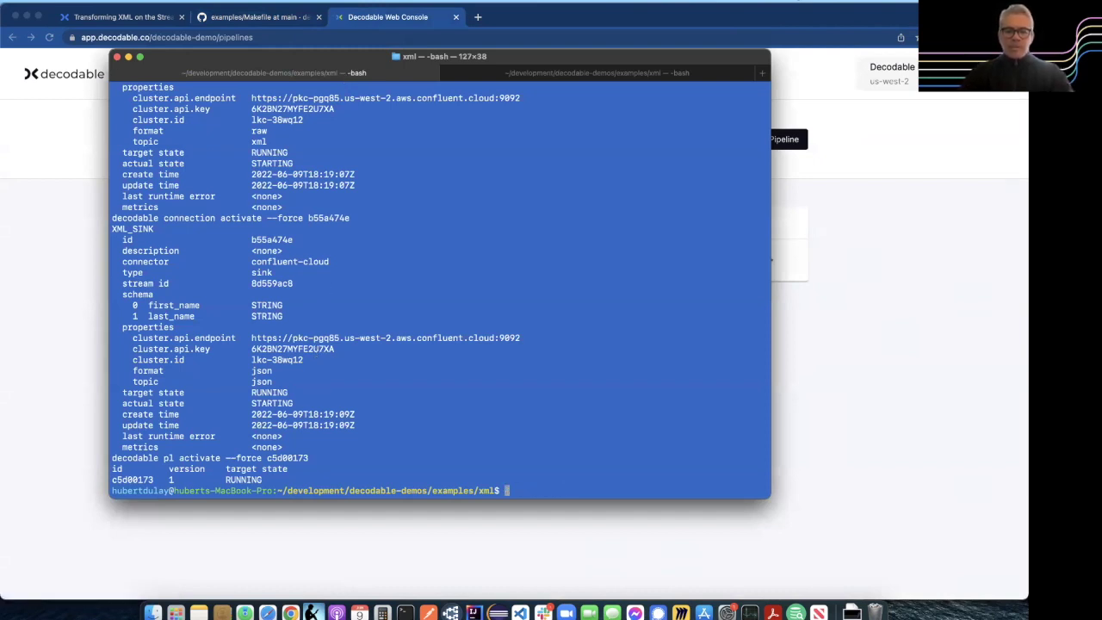
{"action": "type", "text": "history"}
{"action": "key", "text": "Return"}
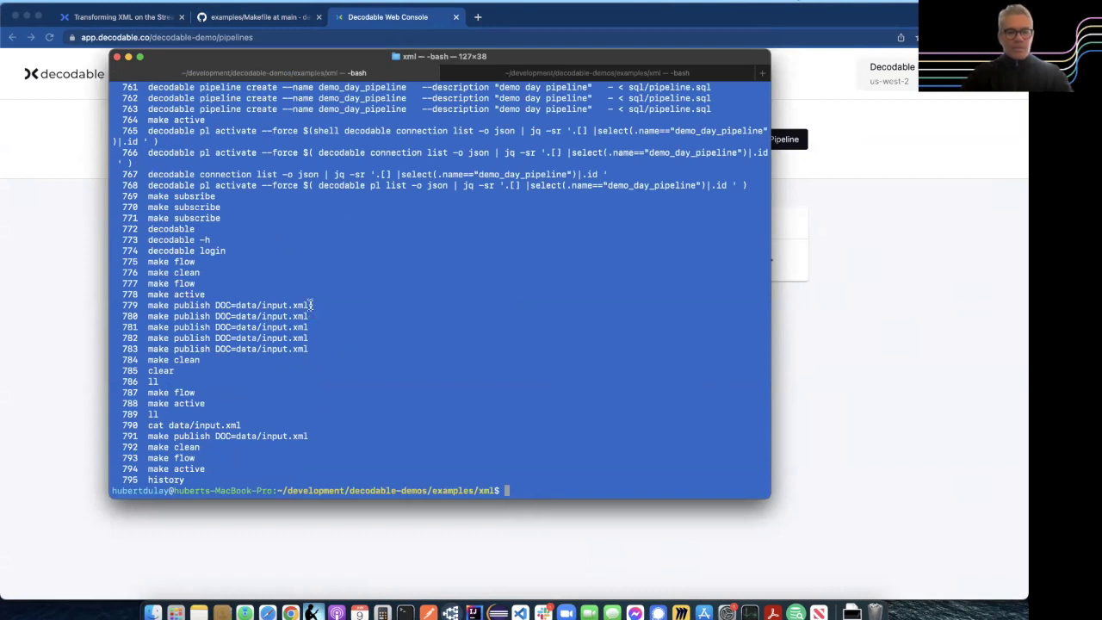
{"action": "left_click_drag", "start_coordinate": [311, 305], "coordinate": [150, 307]}
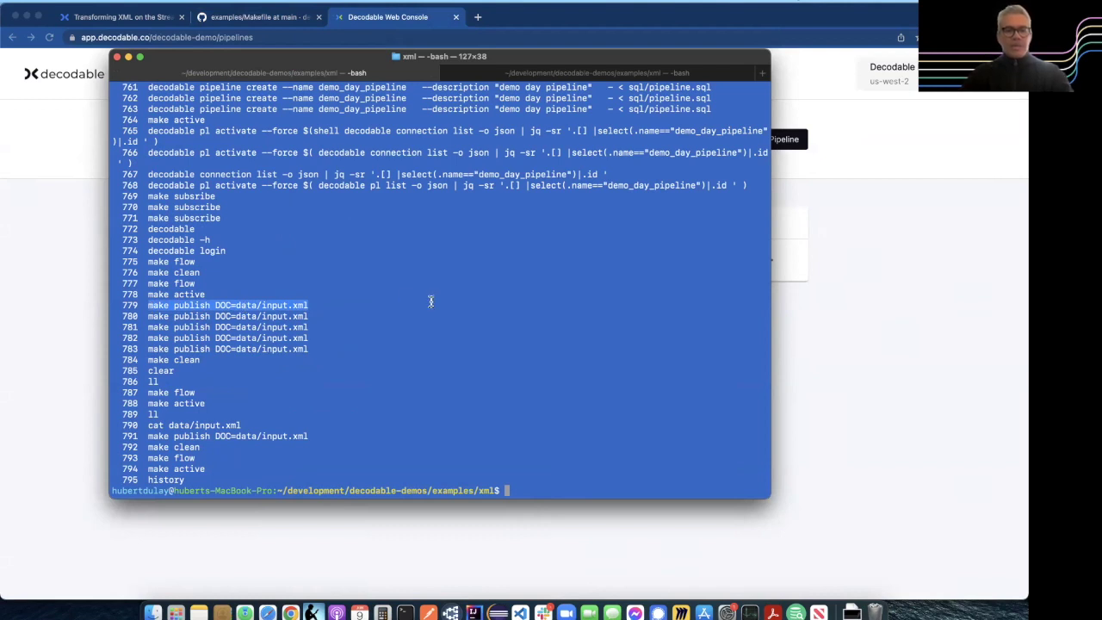
{"action": "double_click", "coordinate": [274, 308]}
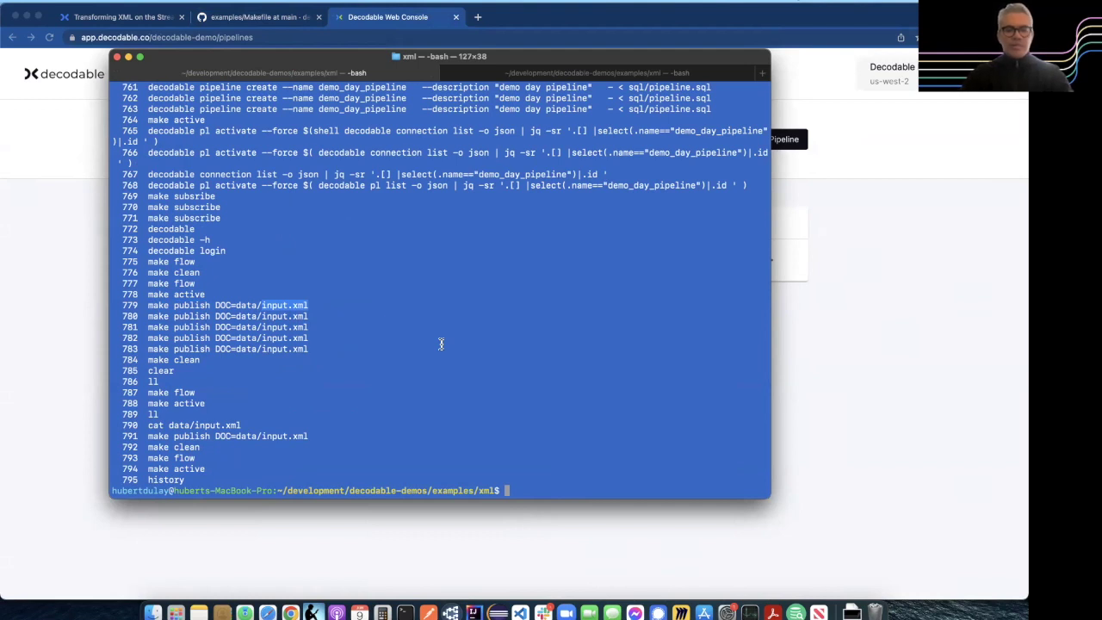
Step: Rerun the last cat command to print data/input.xml, and highlight the employee XML document
{"action": "type", "text": "!"}
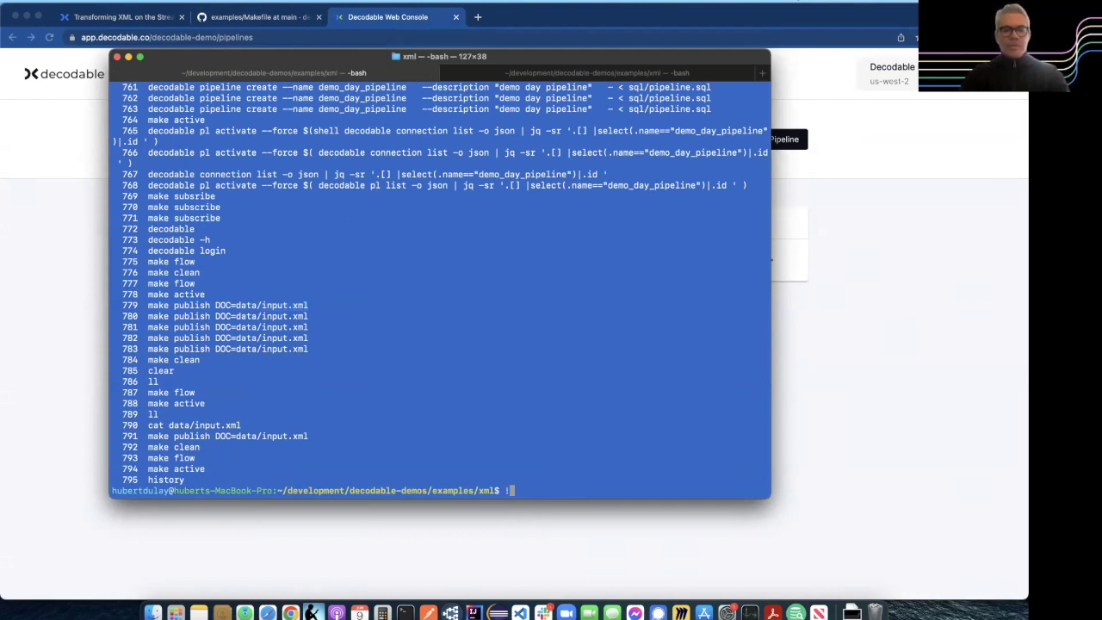
{"action": "type", "text": "cat"}
{"action": "key", "text": "Return"}
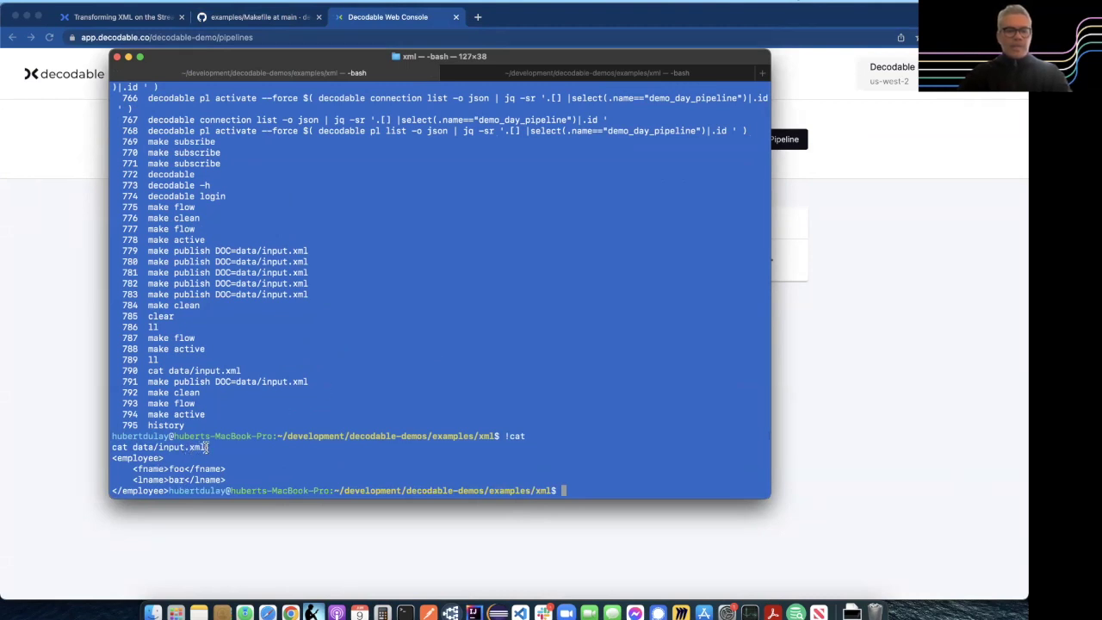
{"action": "left_click_drag", "start_coordinate": [205, 447], "coordinate": [111, 447]}
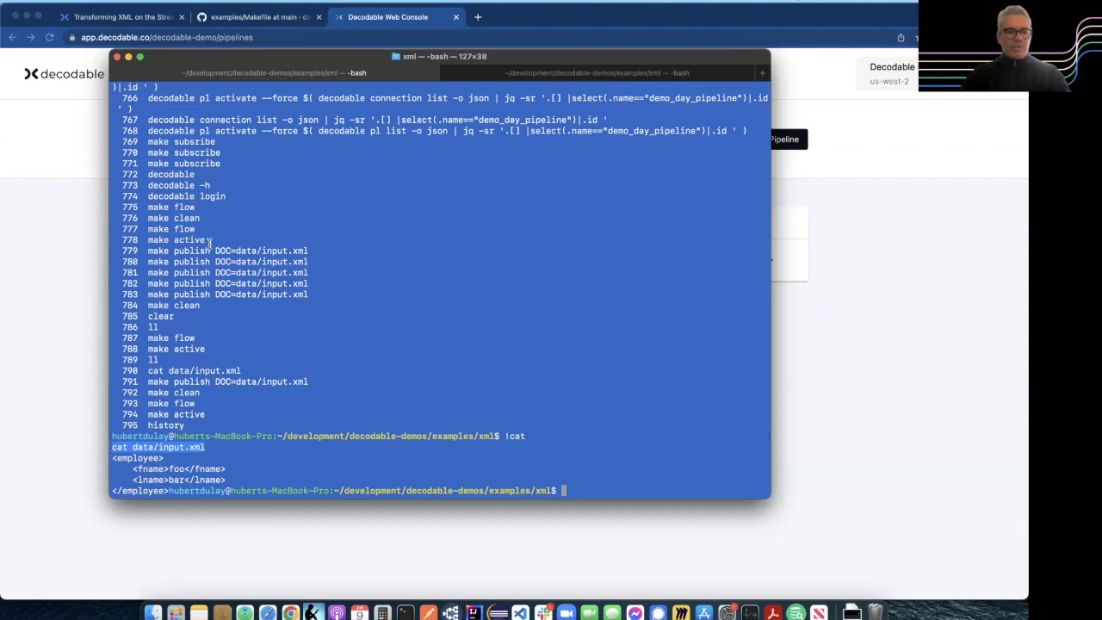
{"action": "left_click_drag", "start_coordinate": [211, 250], "coordinate": [322, 249]}
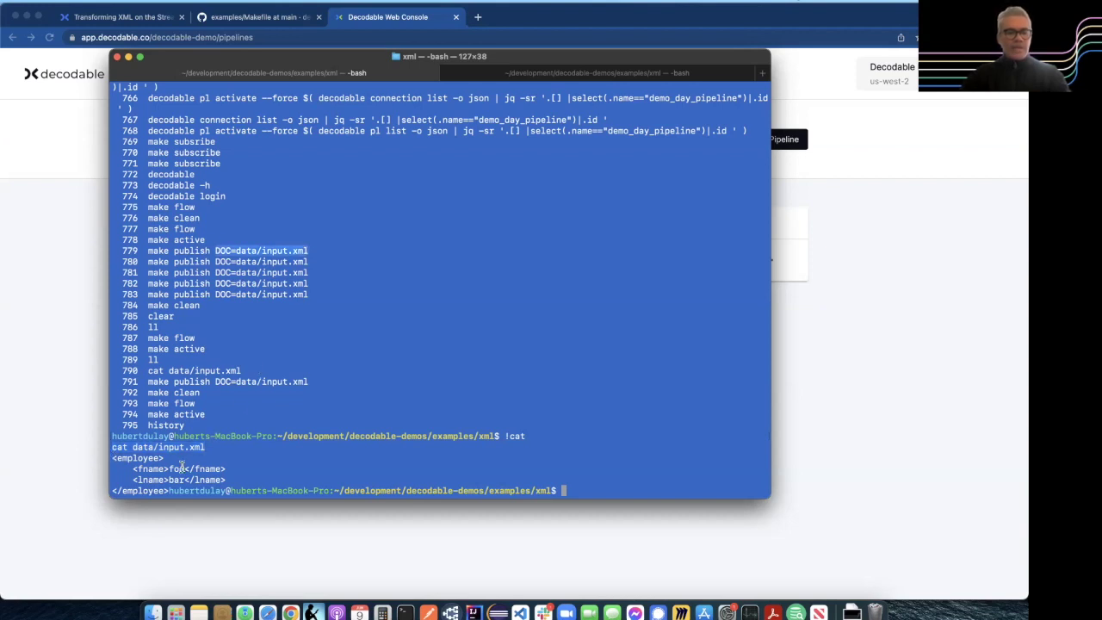
{"action": "left_click_drag", "start_coordinate": [169, 492], "coordinate": [110, 459]}
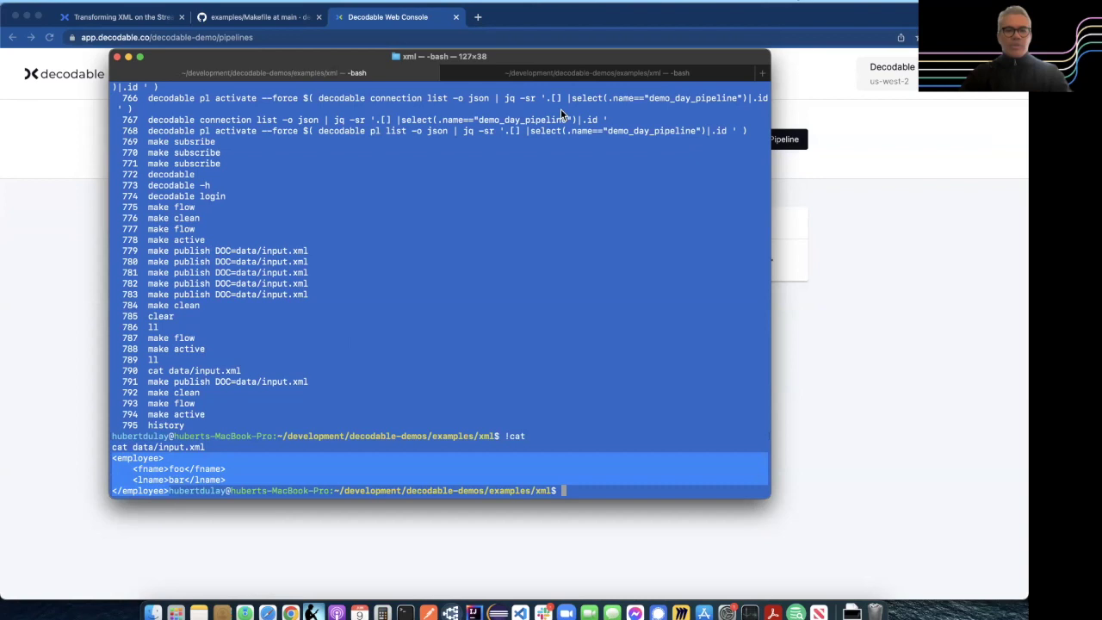
Step: Switch to the Decodable Web Console and open the XML_SOURCE connection's overview
{"action": "key", "text": "super+Tab"}
{"action": "left_click", "coordinate": [420, 79]}
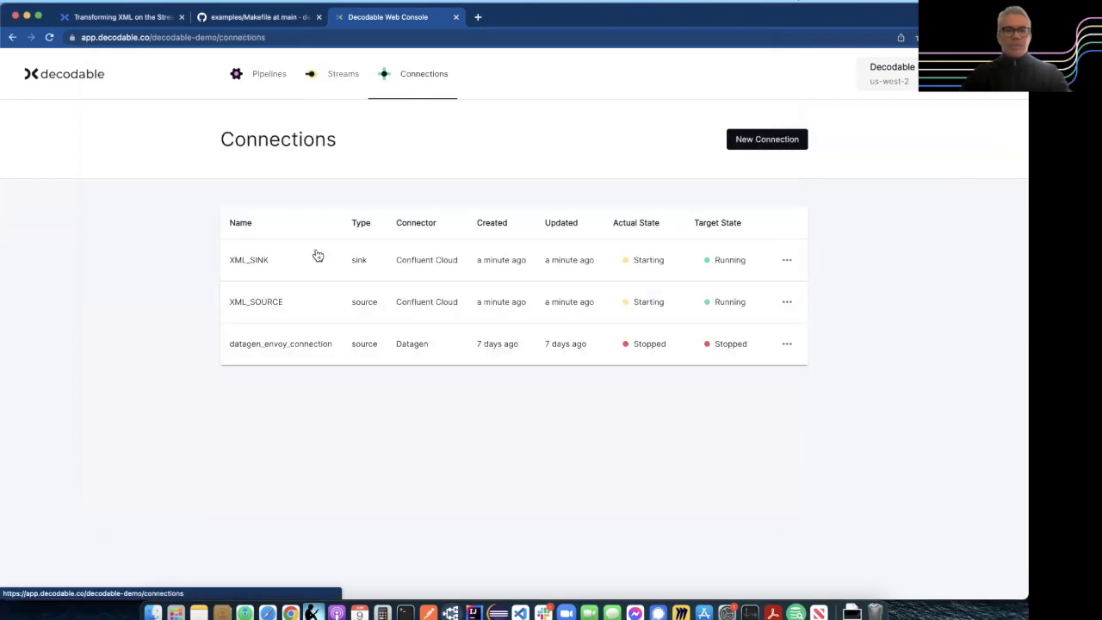
{"action": "left_click", "coordinate": [288, 305]}
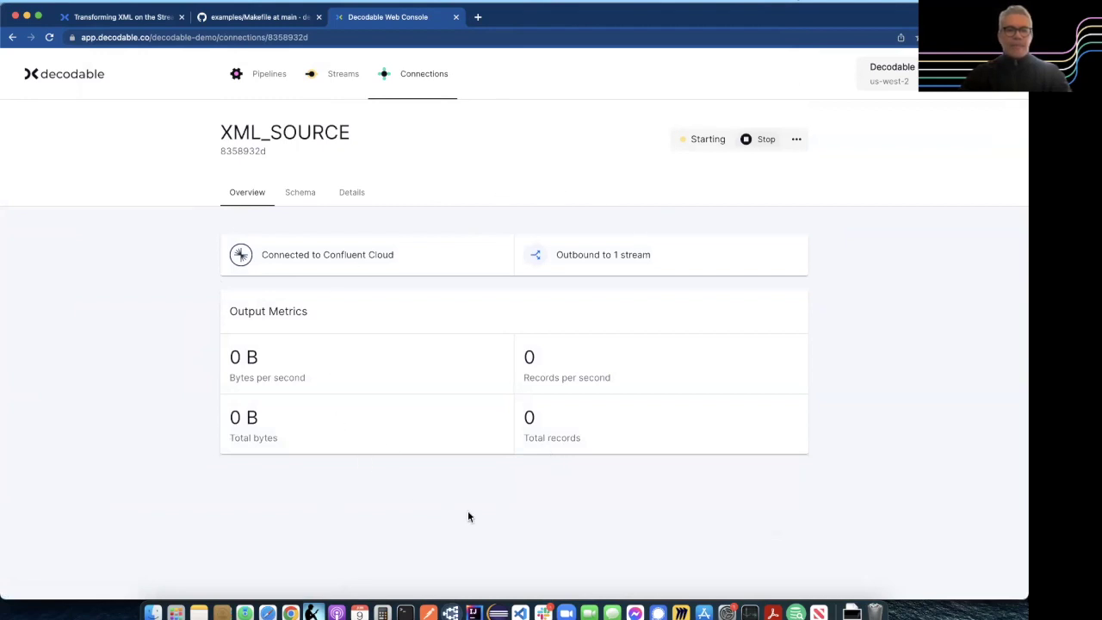
Step: Return to the xml folder of the examples repository on GitHub and review the README's Commands section
{"action": "key", "text": "super+Tab"}
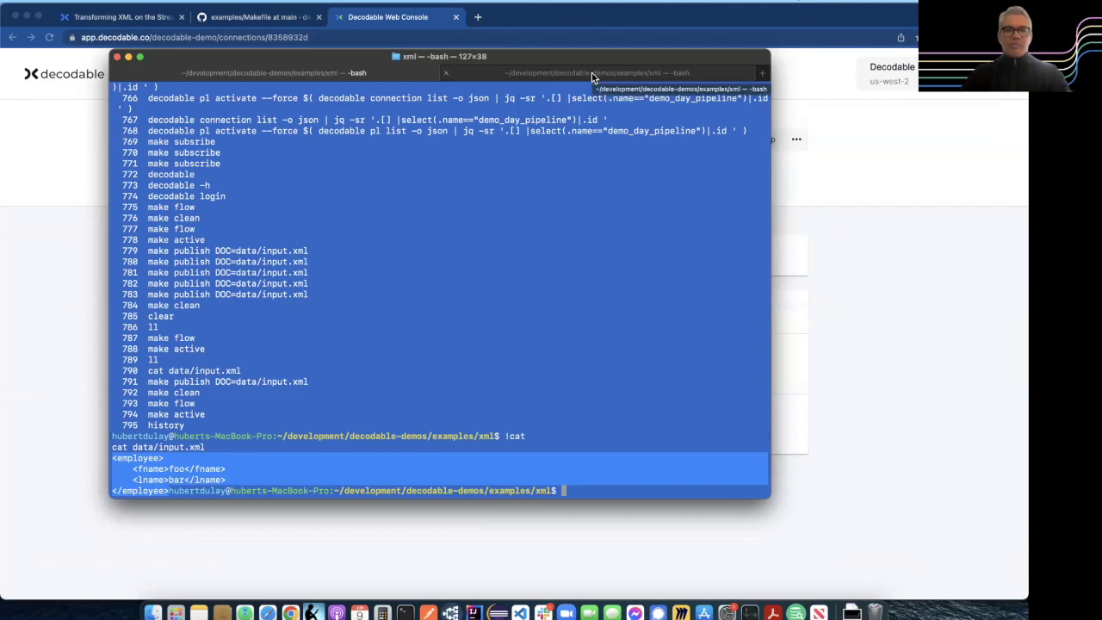
{"action": "left_click", "coordinate": [284, 18]}
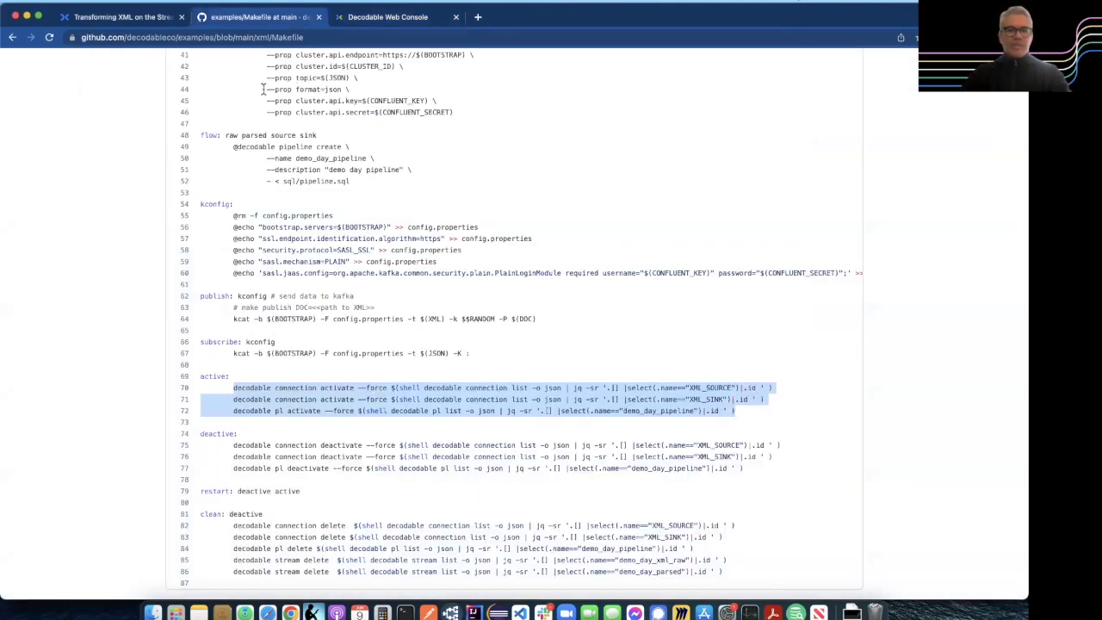
{"action": "key", "text": "super+bracketleft"}
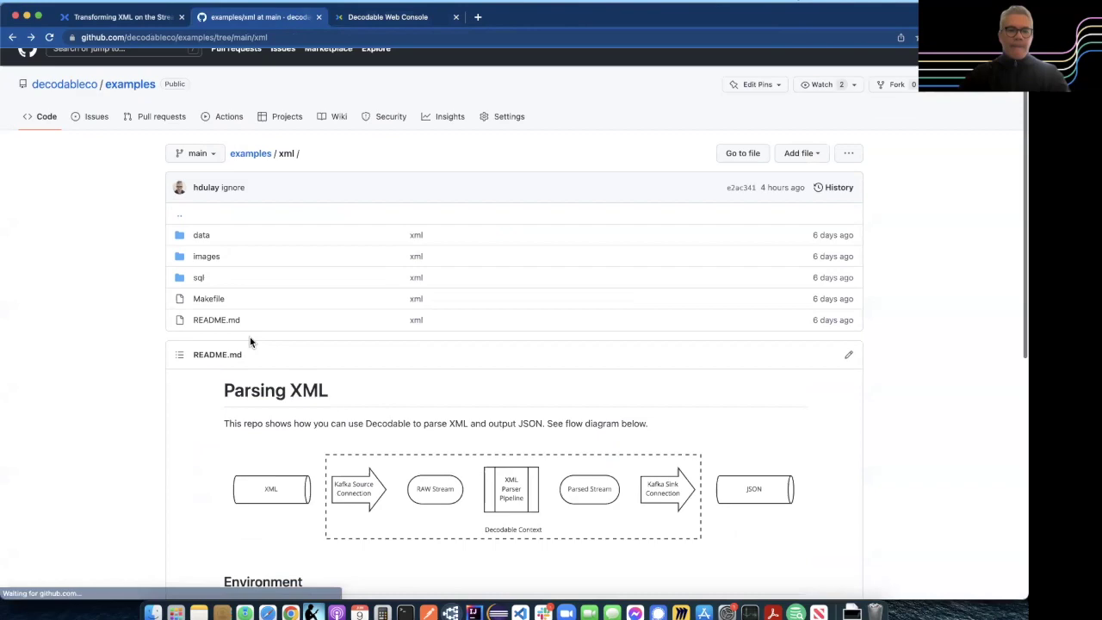
{"action": "scroll", "coordinate": [250, 341], "scroll_direction": "down", "scroll_amount": 10}
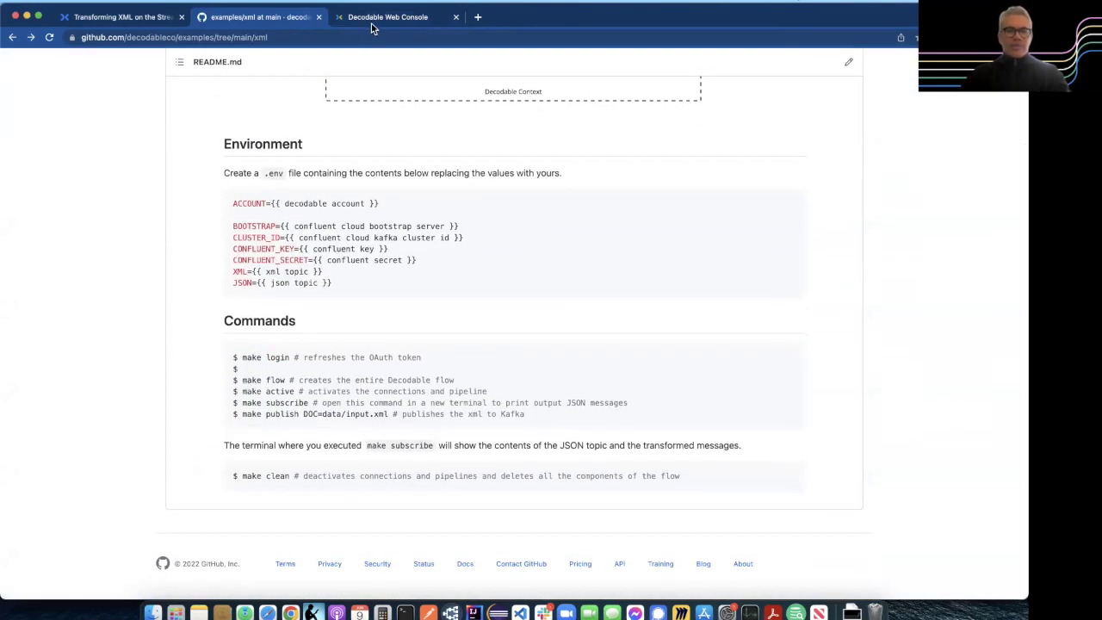
Step: Switch to Terminal's second session in the xml folder and enlarge its text
{"action": "key", "text": "super+Tab"}
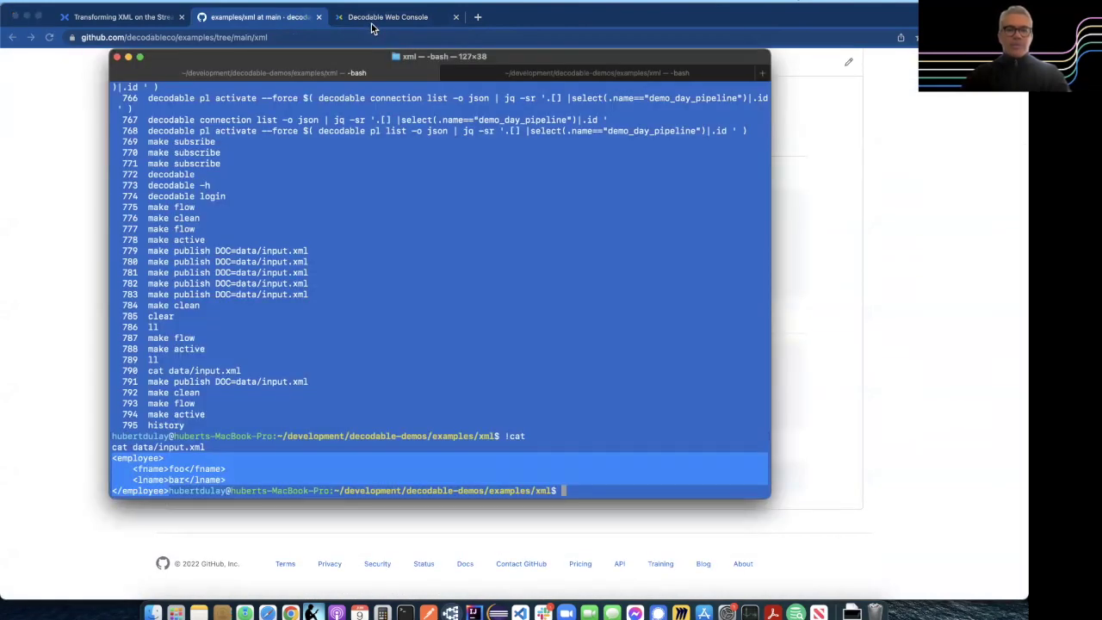
{"action": "left_click", "coordinate": [557, 75]}
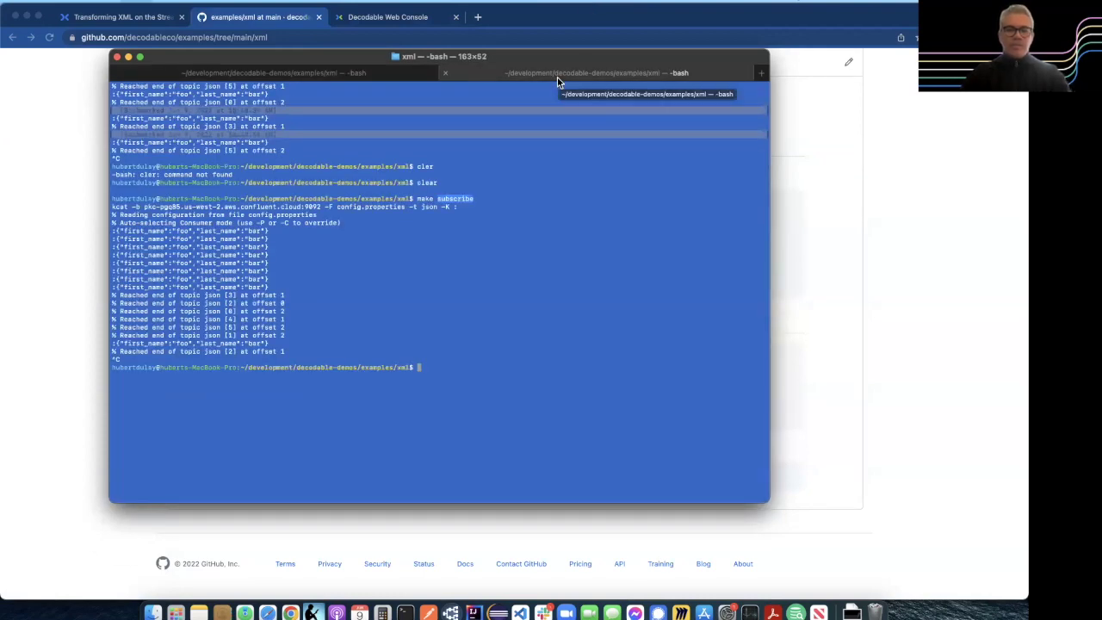
{"action": "key", "text": "super+equal"}
{"action": "key", "text": "super+equal"}
{"action": "key", "text": "super+equal"}
{"action": "key", "text": "super+equal"}
{"action": "key", "text": "super+equal"}
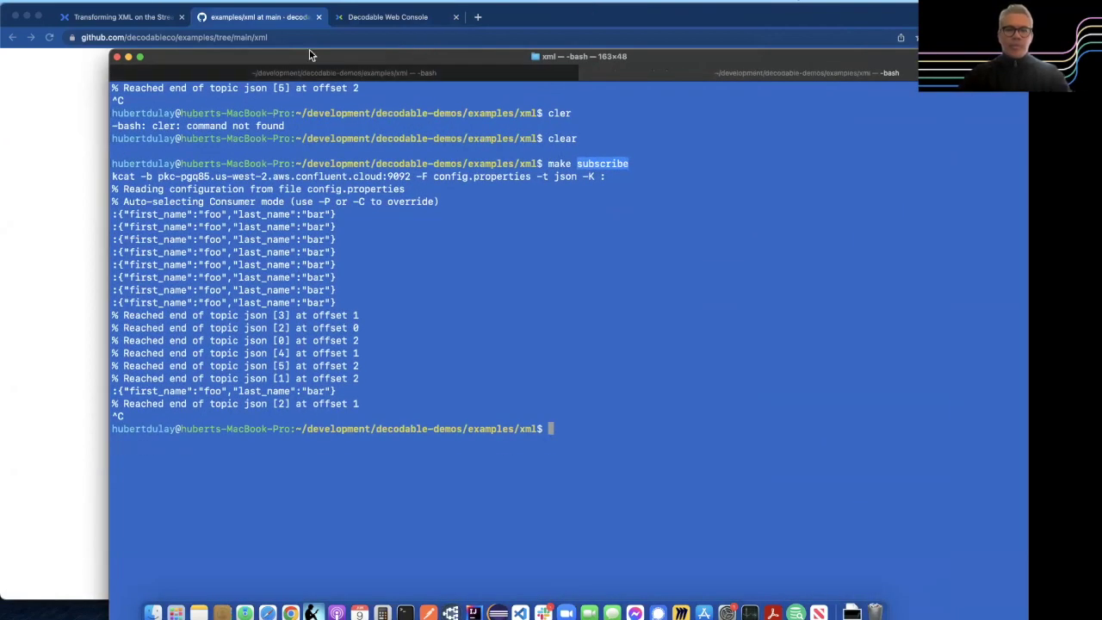
Step: Resize and reposition the Terminal window to fit the screen, and run make subscribe
{"action": "left_click_drag", "start_coordinate": [110, 58], "coordinate": [409, 259]}
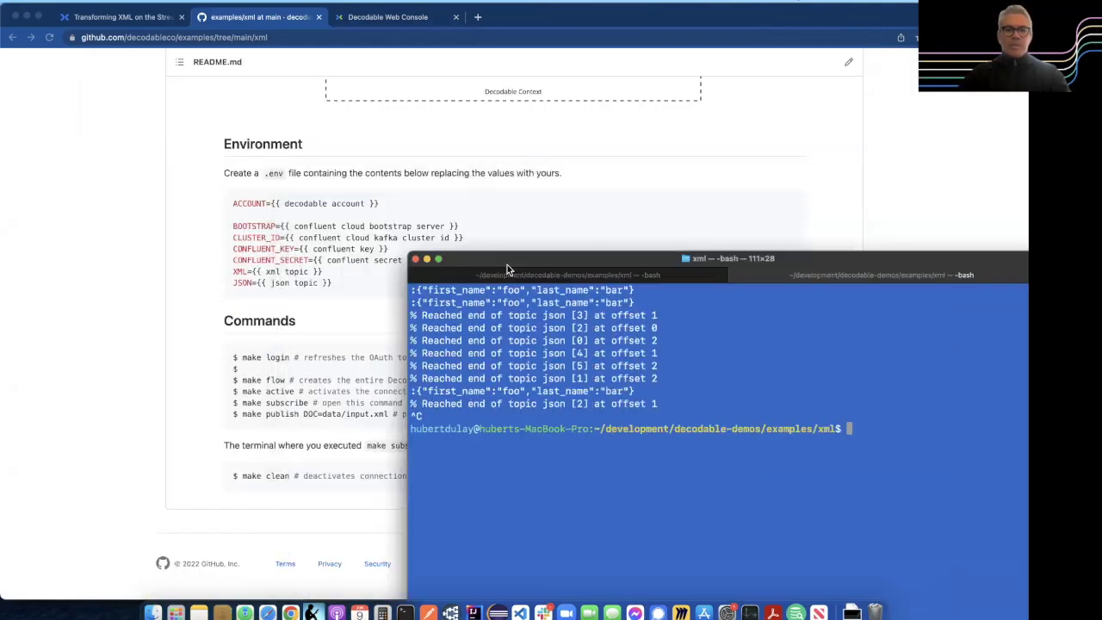
{"action": "left_click_drag", "start_coordinate": [509, 262], "coordinate": [225, 53]}
{"action": "type", "text": "make subscribe"}
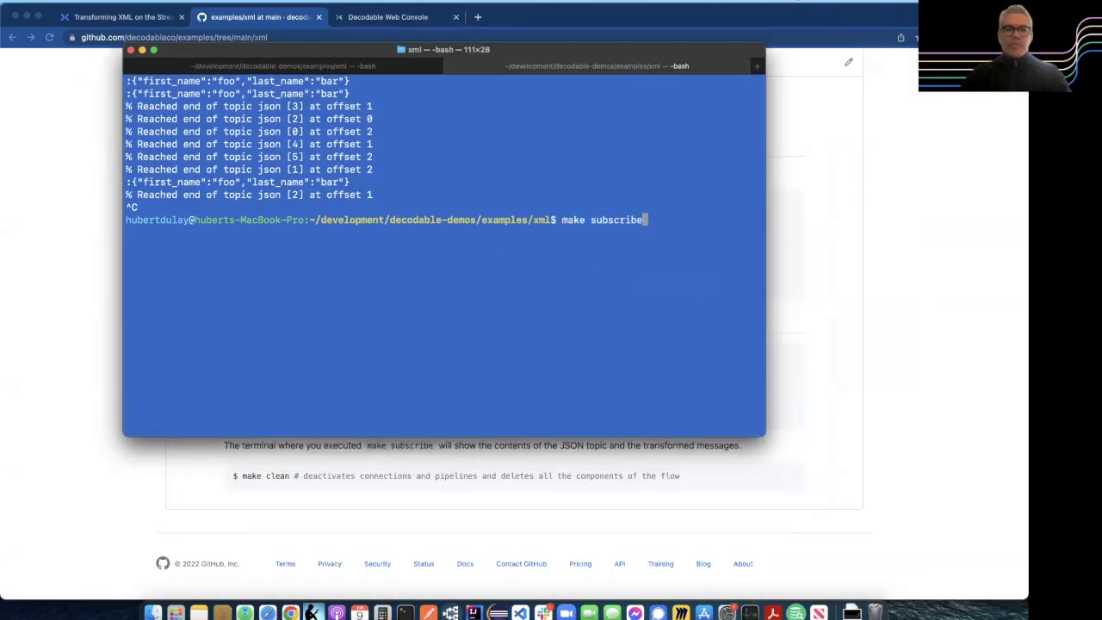
{"action": "key", "text": "Return"}
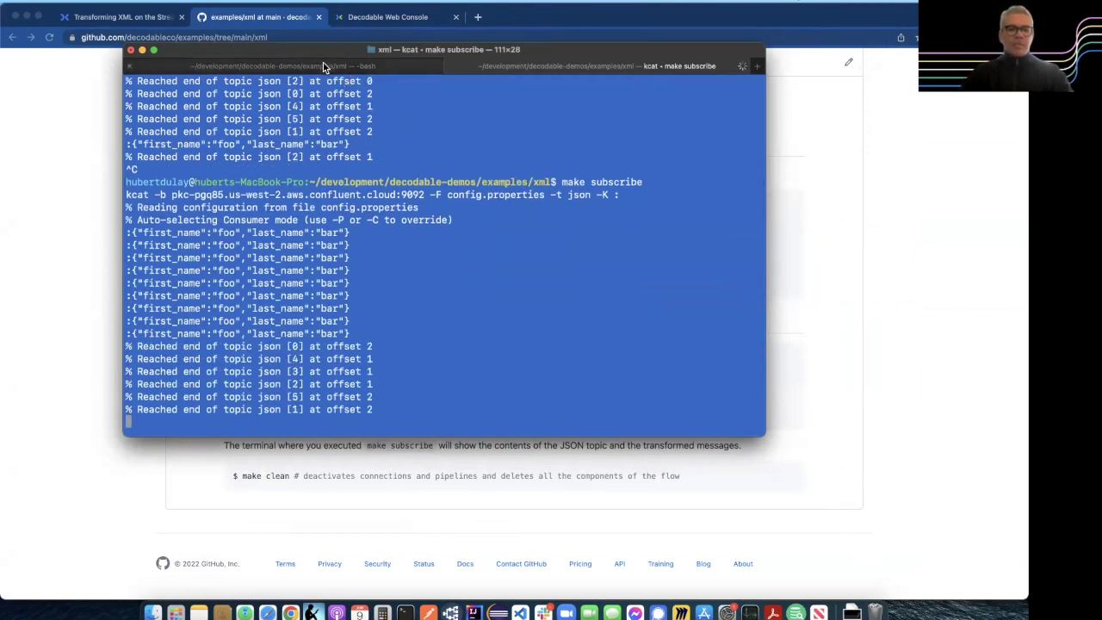
Step: Switch to the Decodable Web Console and inspect the XML_SINK connection and the demo_day_xml_raw stream
{"action": "left_click", "coordinate": [90, 256]}
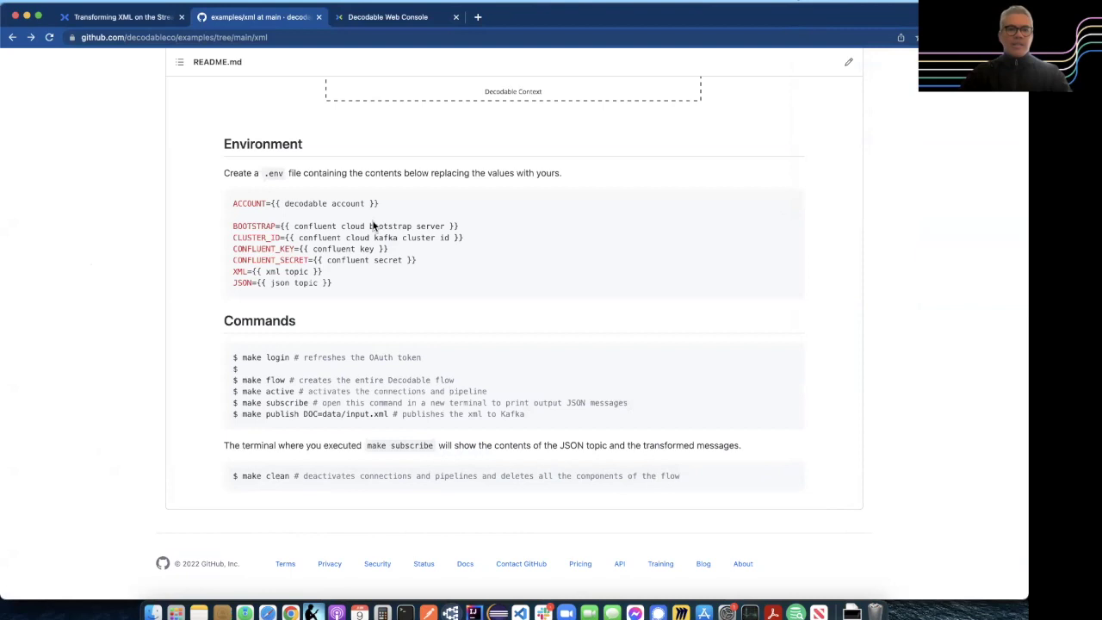
{"action": "left_click", "coordinate": [375, 19]}
{"action": "left_click", "coordinate": [404, 77]}
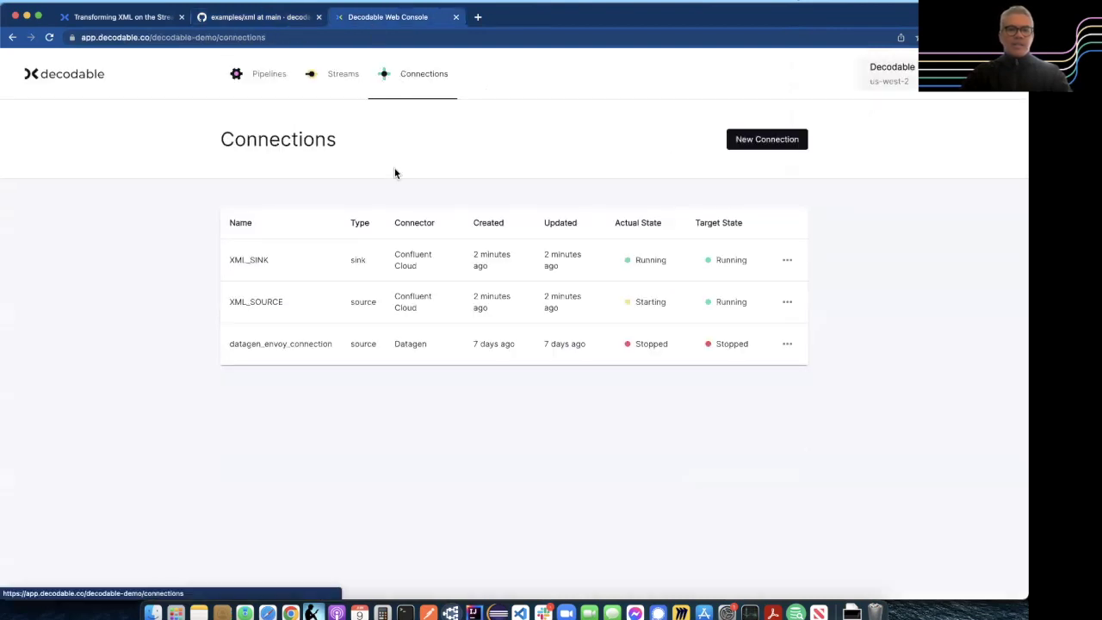
{"action": "left_click", "coordinate": [326, 263]}
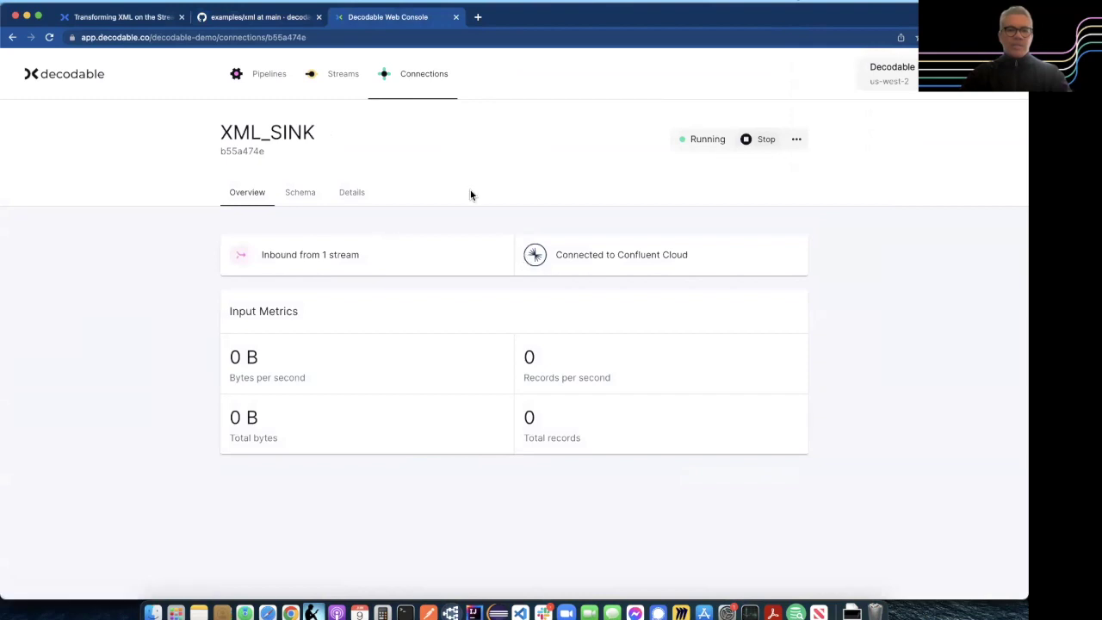
{"action": "left_click", "coordinate": [340, 84]}
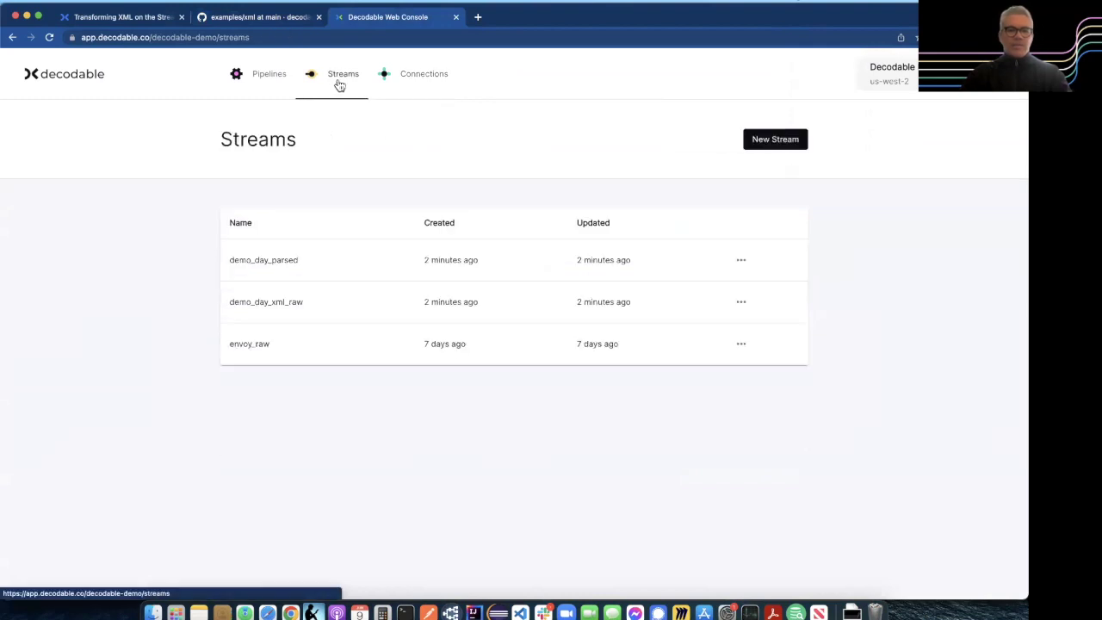
{"action": "left_click", "coordinate": [300, 304]}
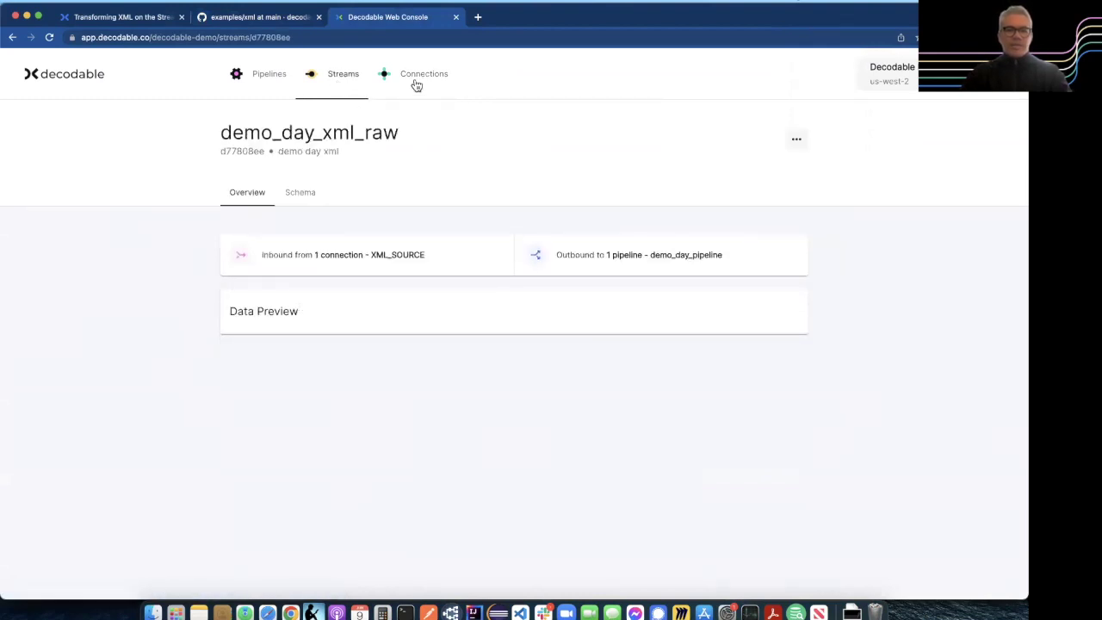
Step: Check the XML_SOURCE connection's output metrics and open its outbound stream
{"action": "left_click", "coordinate": [418, 84]}
{"action": "left_click", "coordinate": [276, 305]}
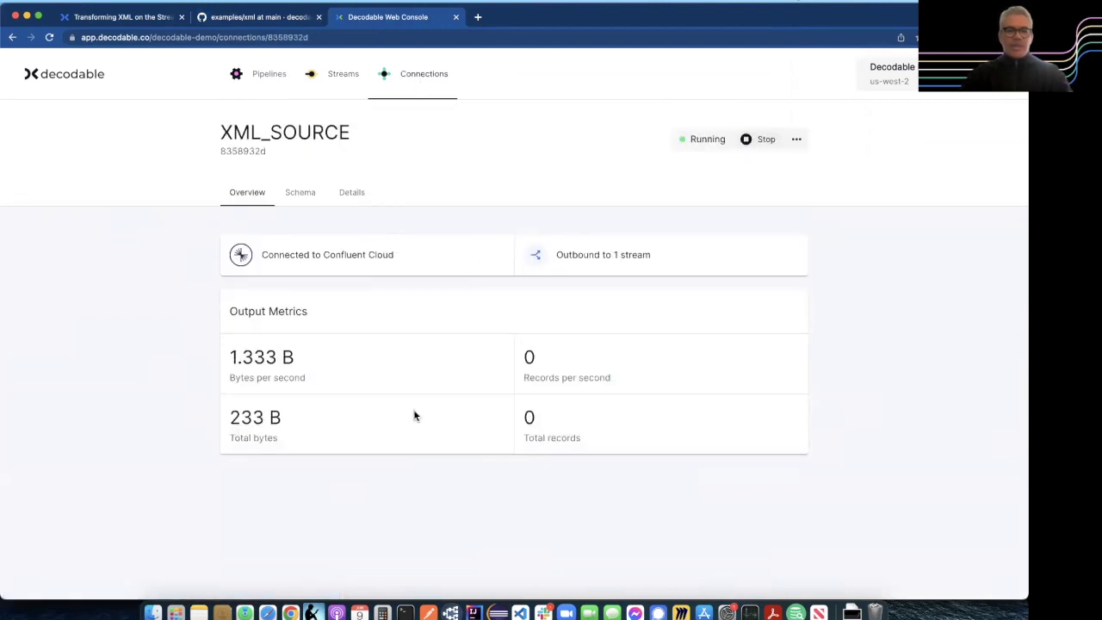
{"action": "left_click", "coordinate": [614, 262]}
Step: Switch to Terminal's bash session in the xml folder and run make publish DOC=data/input.xml
{"action": "key", "text": "super+Tab"}
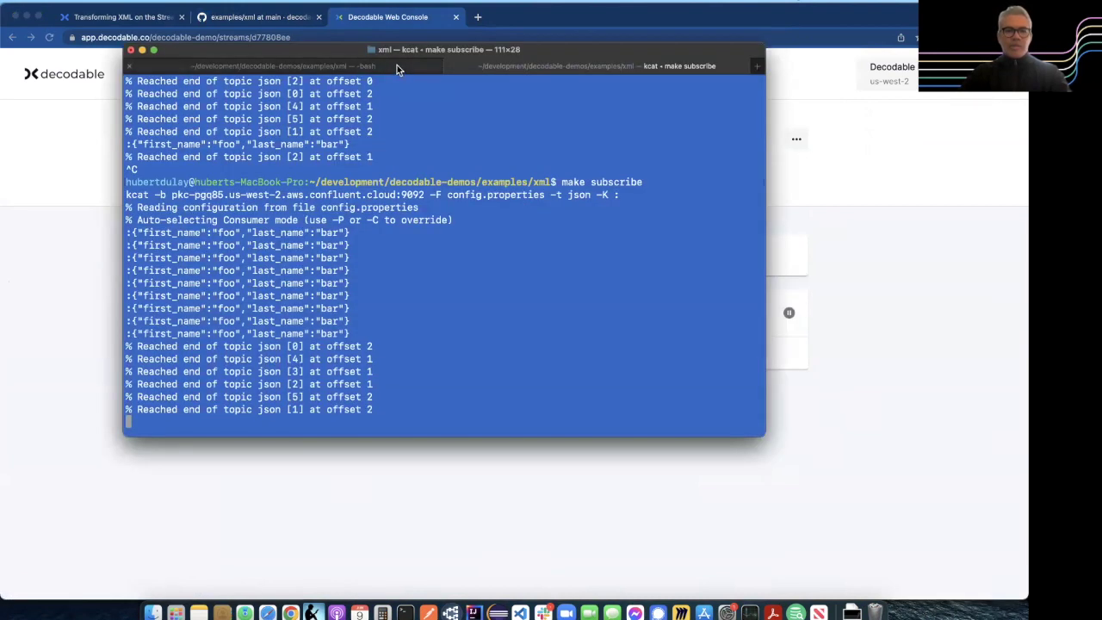
{"action": "left_click", "coordinate": [396, 67]}
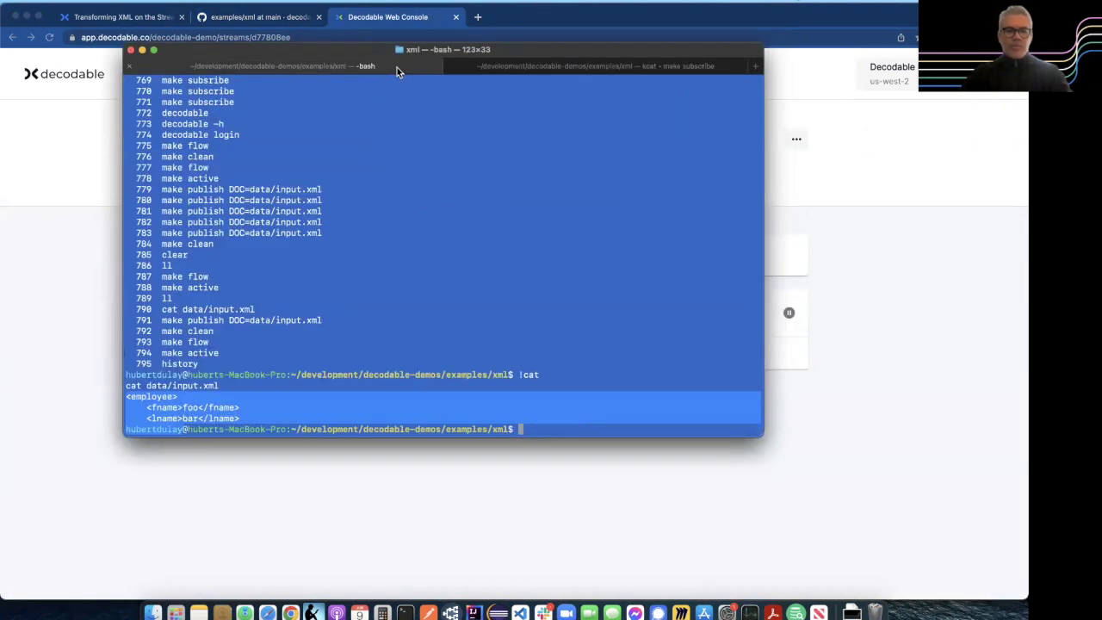
{"action": "key", "text": "Up"}
{"action": "key", "text": "Up"}
{"action": "key", "text": "Up"}
{"action": "key", "text": "Up"}
{"action": "key", "text": "Up"}
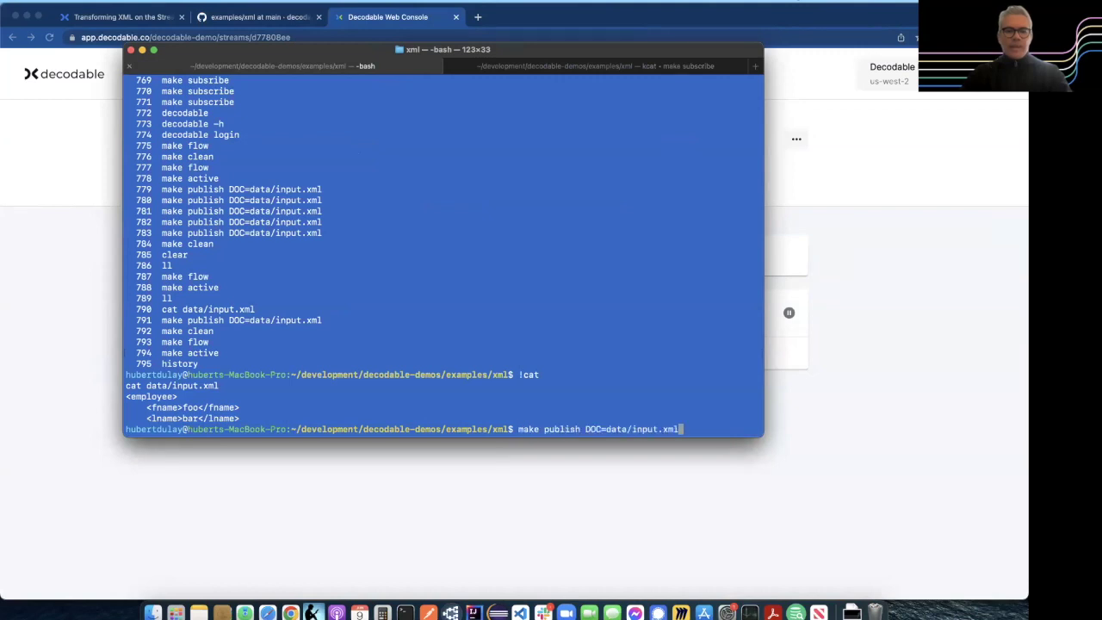
{"action": "key", "text": "Return"}
Step: Switch to the Decodable Web Console, open demo_day_pipeline's SQL and examine the xpaths call with its xml, fname and lname arguments
{"action": "key", "text": "super+Tab"}
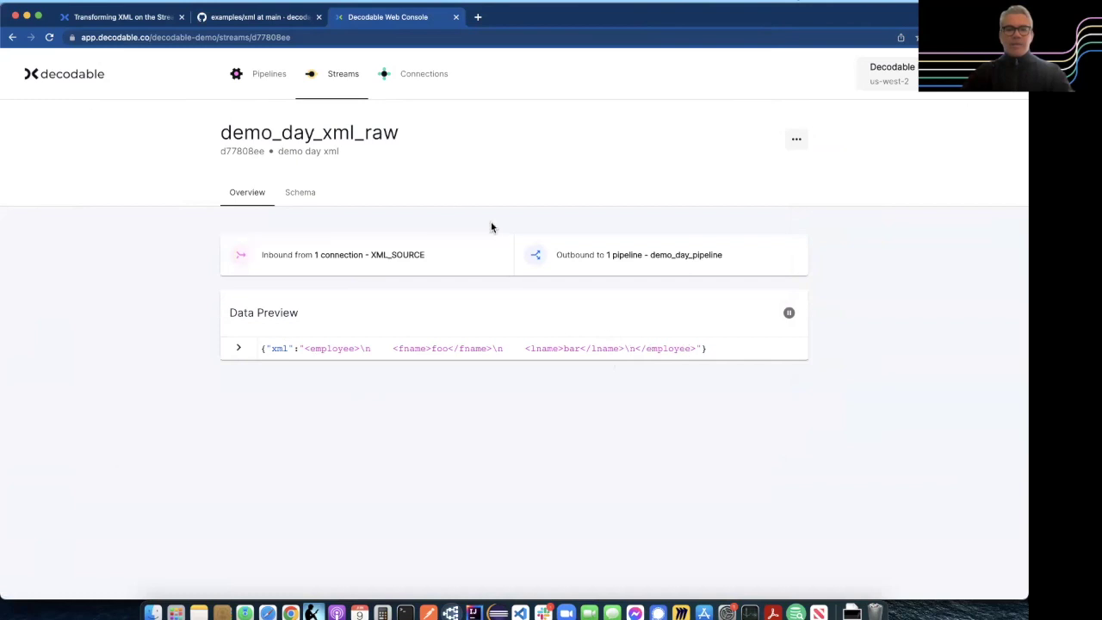
{"action": "left_click", "coordinate": [675, 258]}
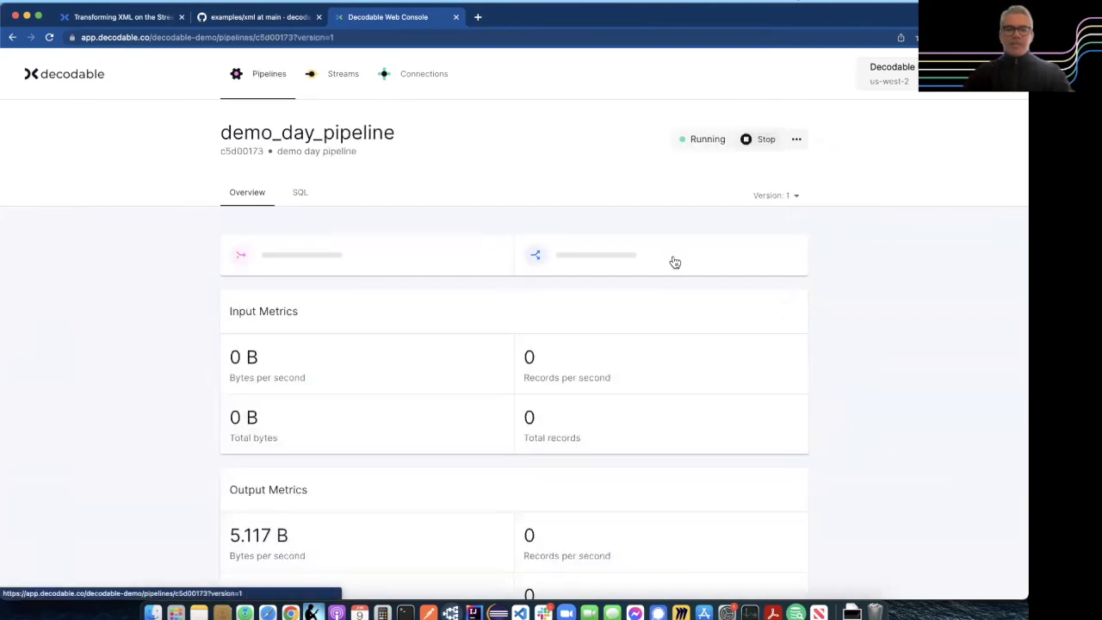
{"action": "left_click", "coordinate": [301, 193]}
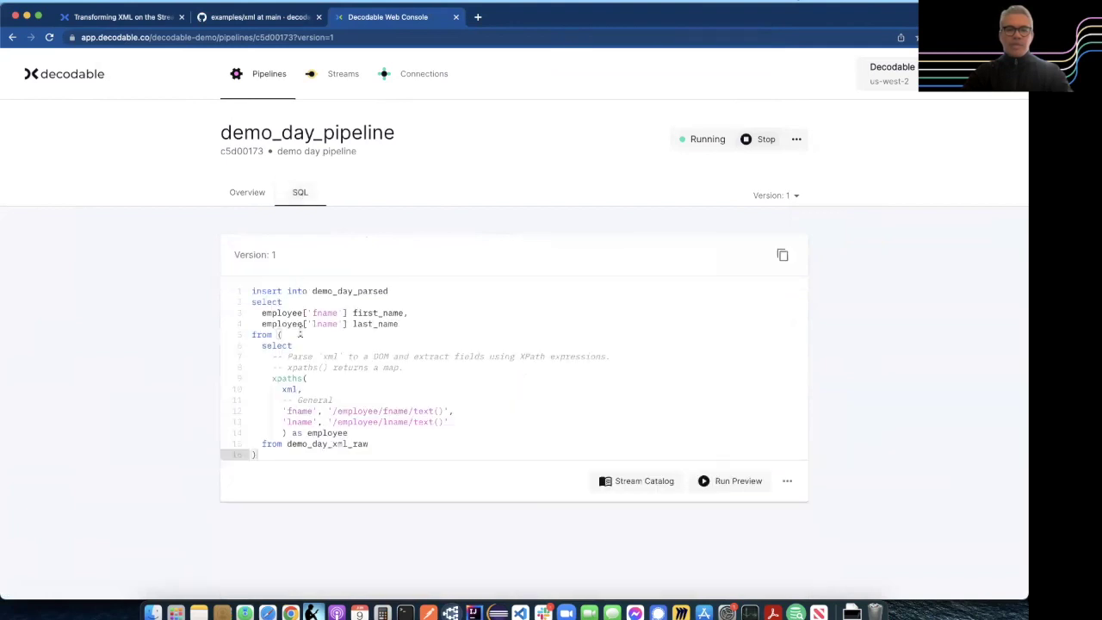
{"action": "double_click", "coordinate": [288, 389]}
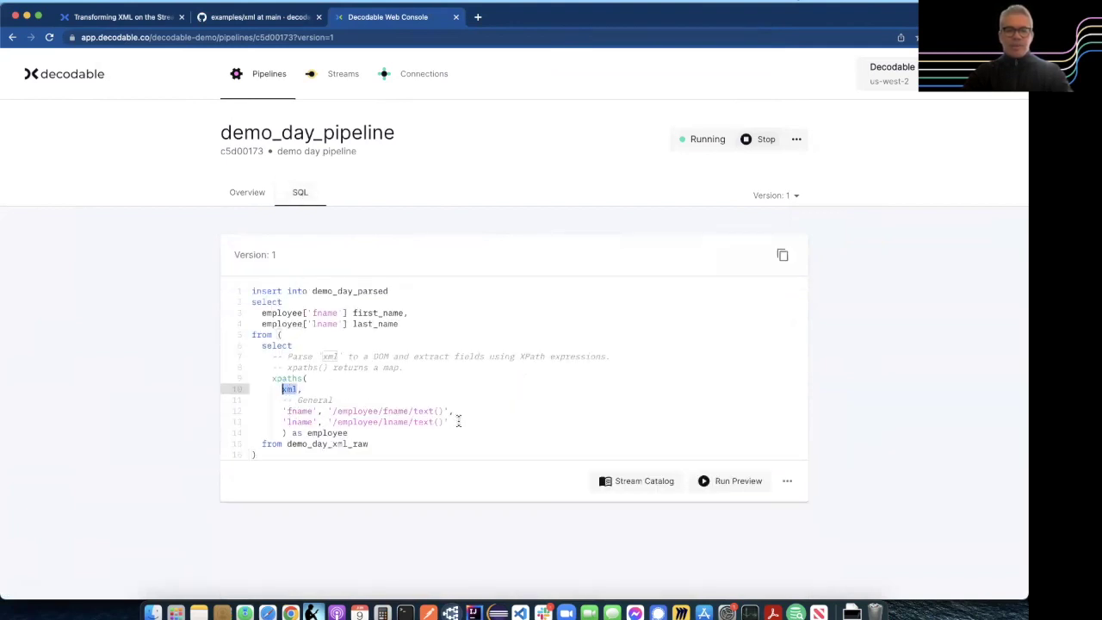
{"action": "left_click_drag", "start_coordinate": [451, 422], "coordinate": [283, 410]}
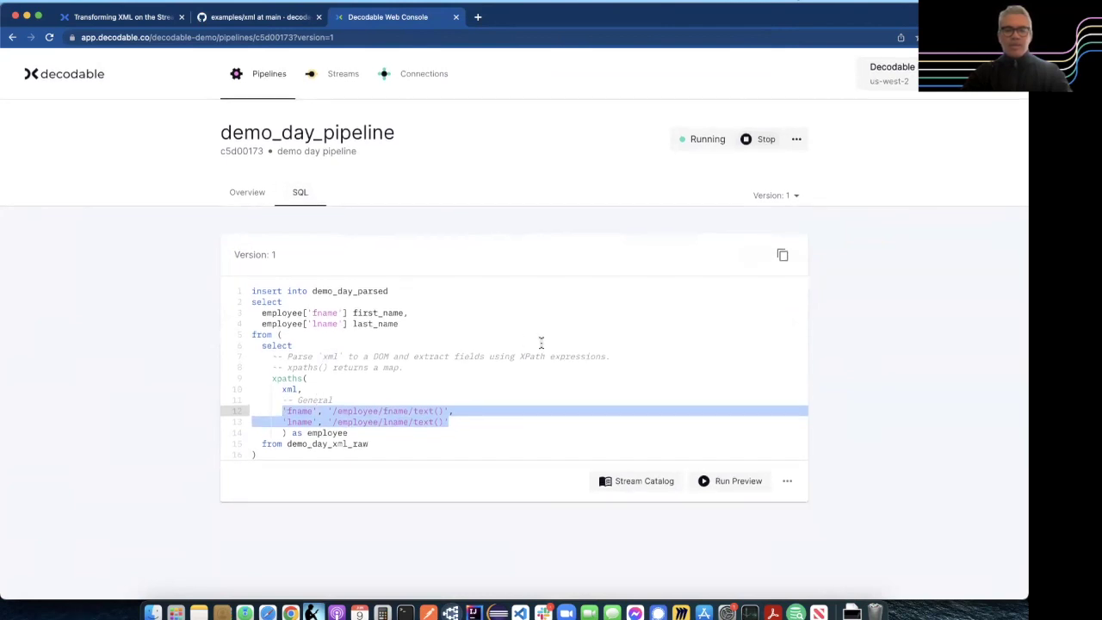
{"action": "double_click", "coordinate": [284, 379]}
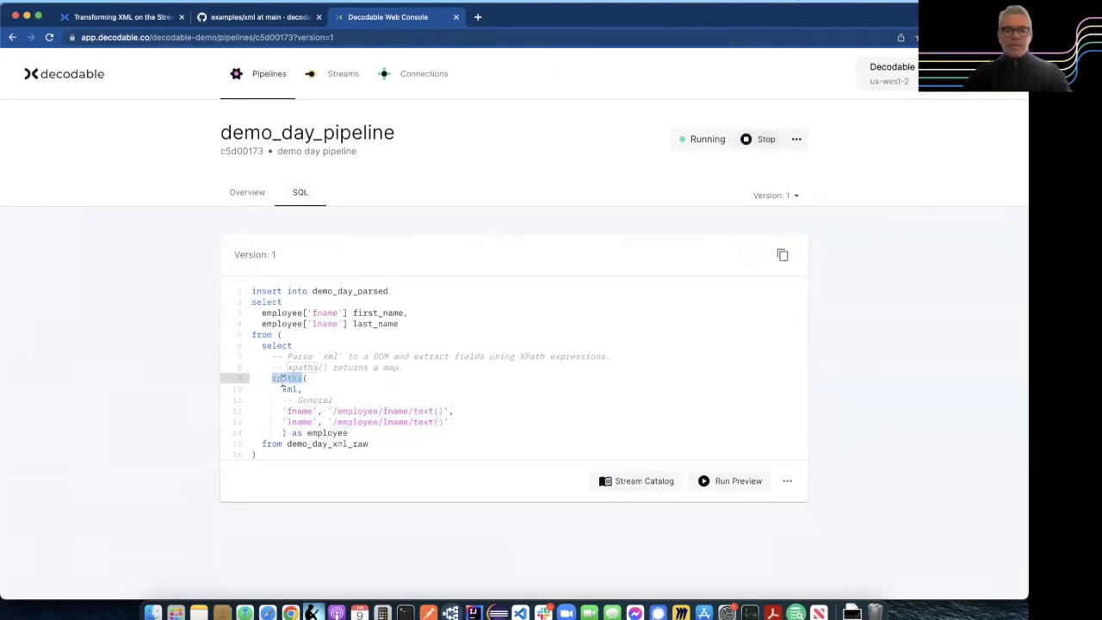
{"action": "double_click", "coordinate": [295, 412]}
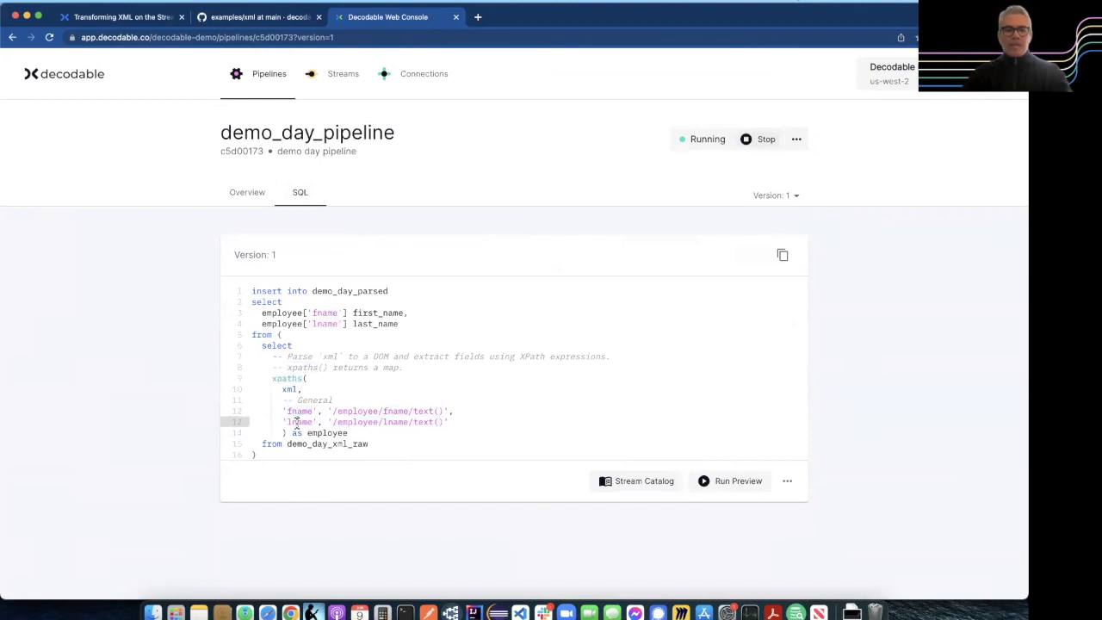
{"action": "double_click", "coordinate": [296, 423]}
{"action": "left_click", "coordinate": [297, 411]}
{"action": "double_click", "coordinate": [298, 411]}
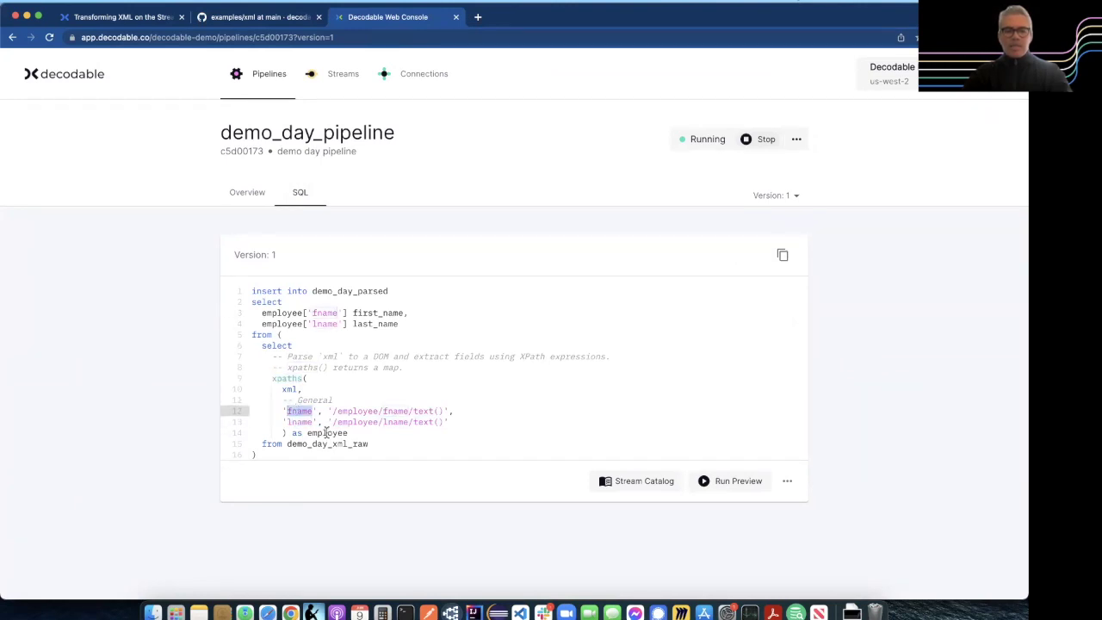
Step: Examine how the SQL's employee map supplies the fname value for the first_name column
{"action": "double_click", "coordinate": [327, 433]}
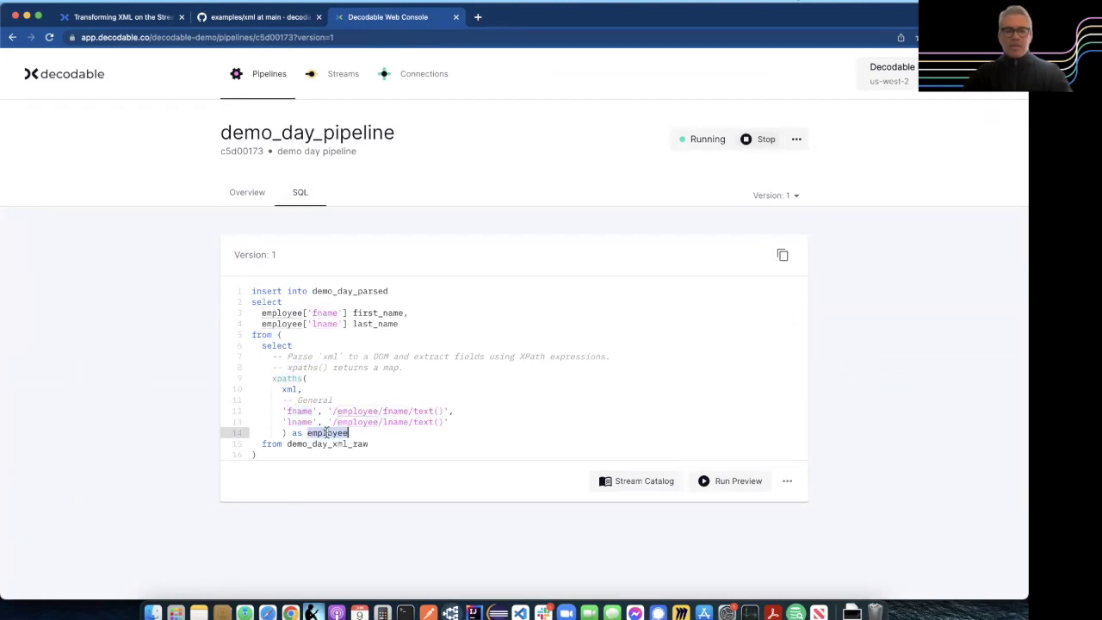
{"action": "double_click", "coordinate": [280, 313]}
{"action": "double_click", "coordinate": [327, 314]}
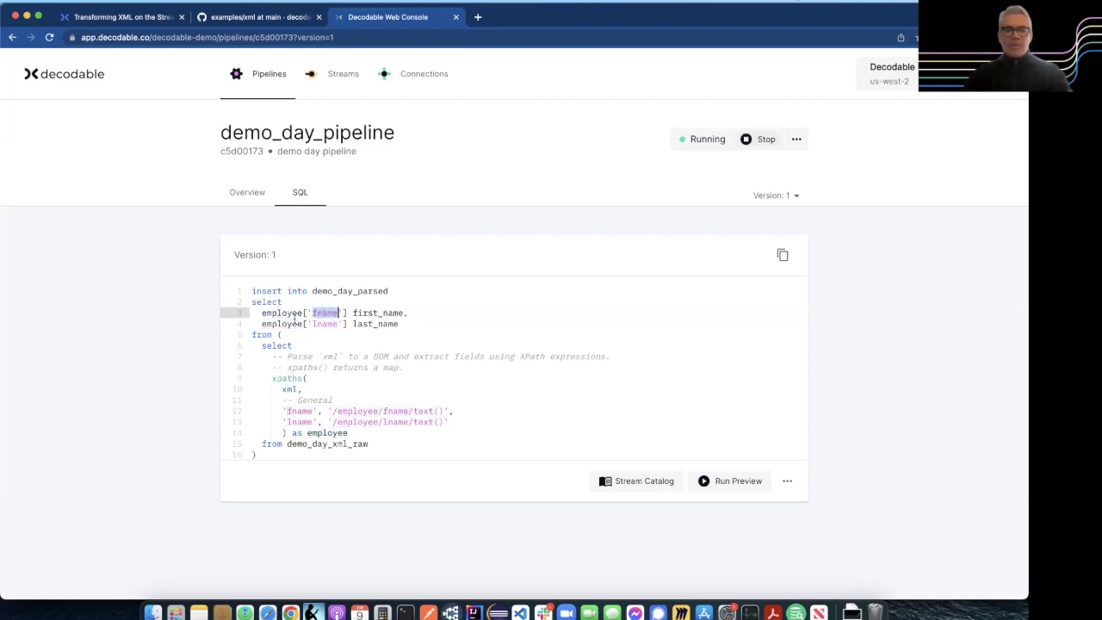
{"action": "double_click", "coordinate": [371, 315]}
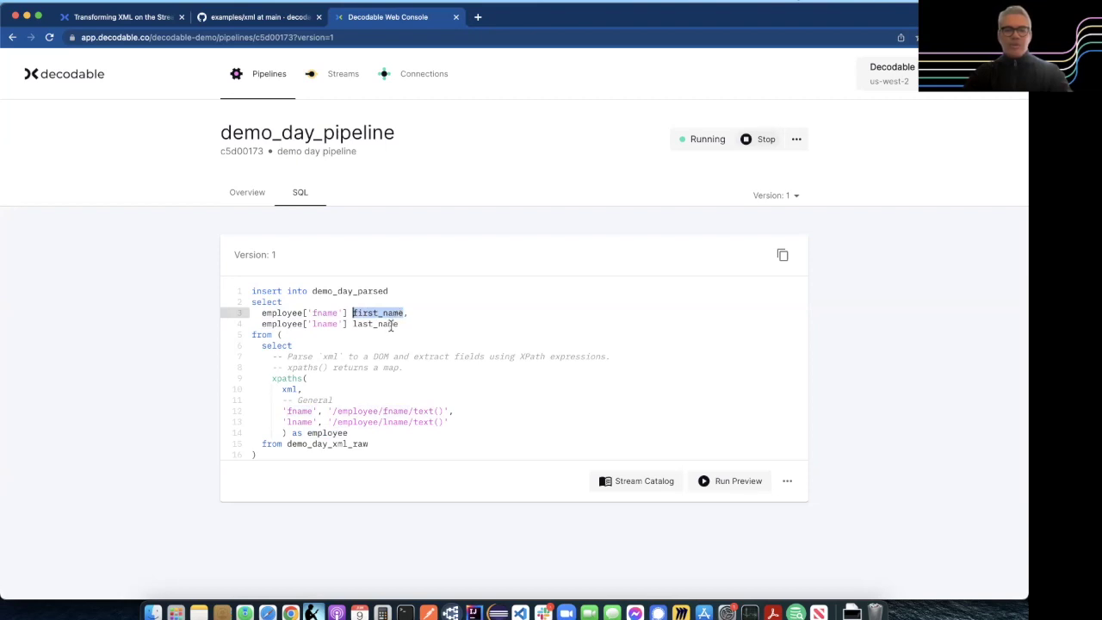
Step: Open the demo_day_parsed stream, expand its previewed record and compare its place with the blog post's flow diagram
{"action": "left_click", "coordinate": [264, 196]}
{"action": "left_click", "coordinate": [634, 256]}
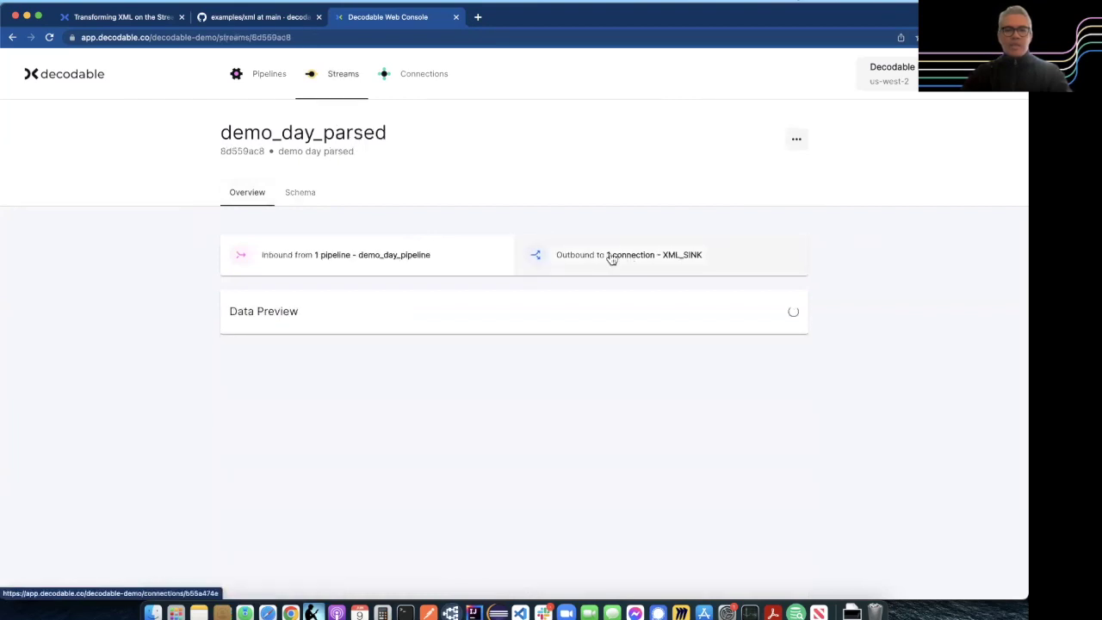
{"action": "double_click", "coordinate": [313, 132]}
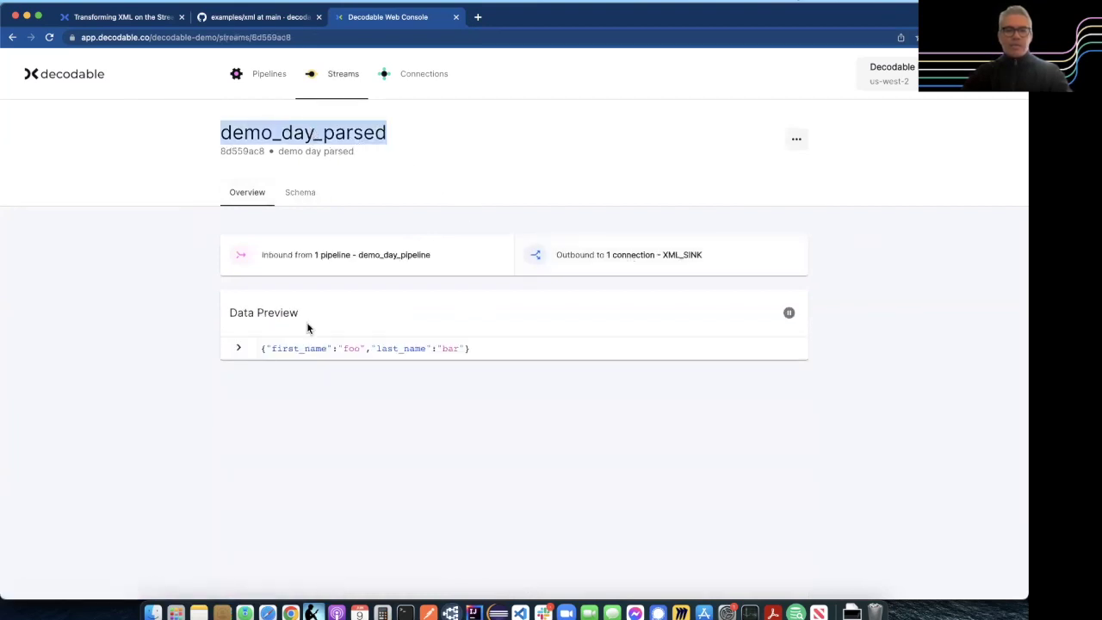
{"action": "left_click", "coordinate": [239, 349]}
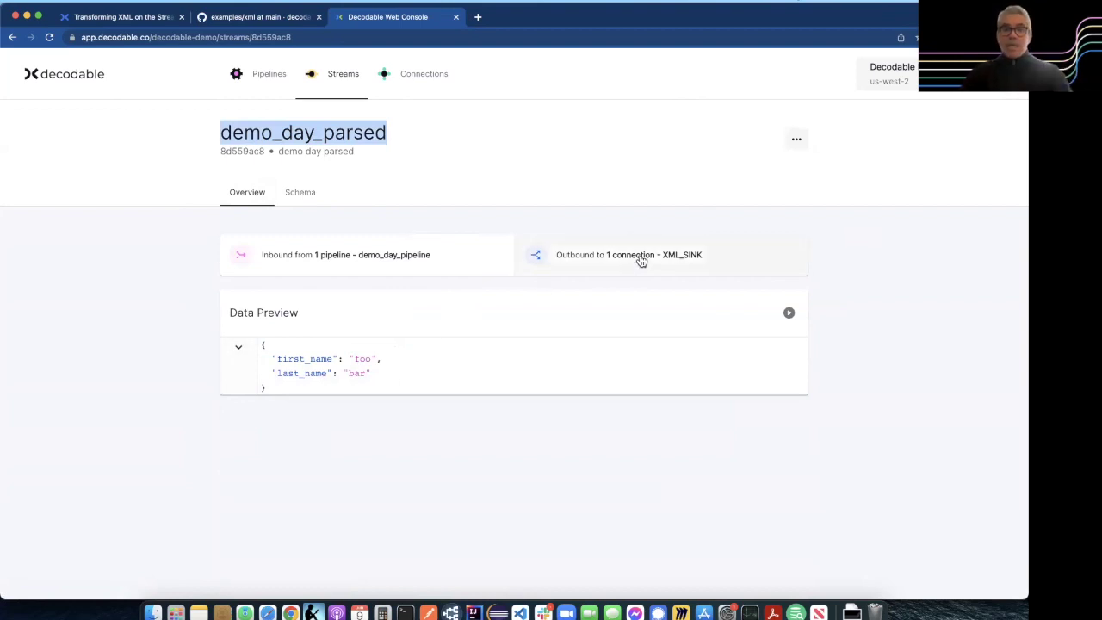
{"action": "left_click", "coordinate": [130, 19]}
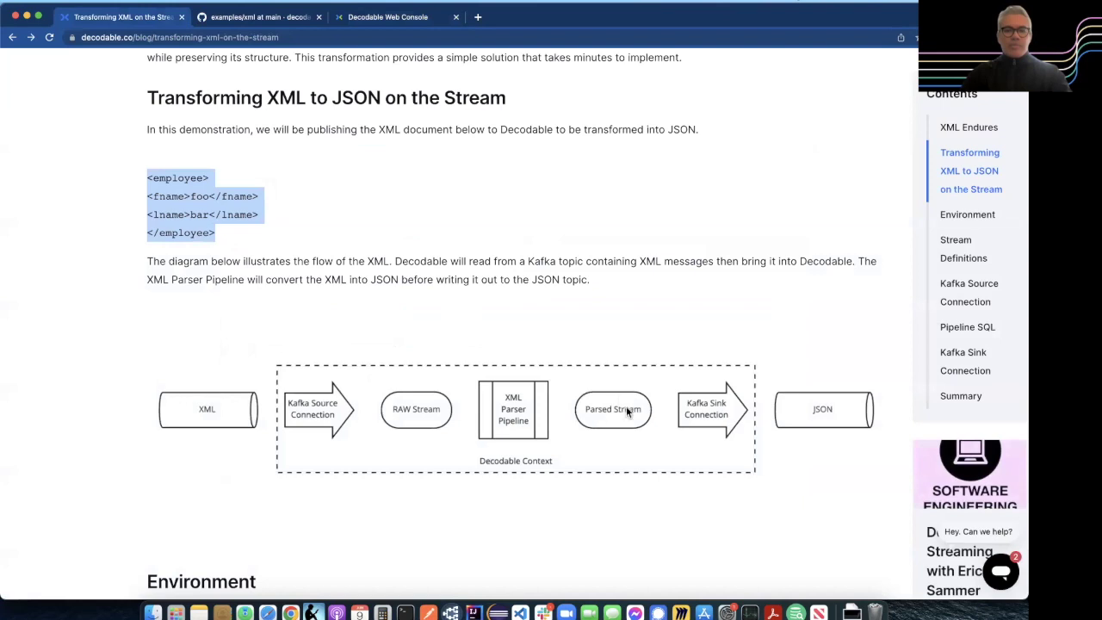
{"action": "left_click", "coordinate": [365, 18]}
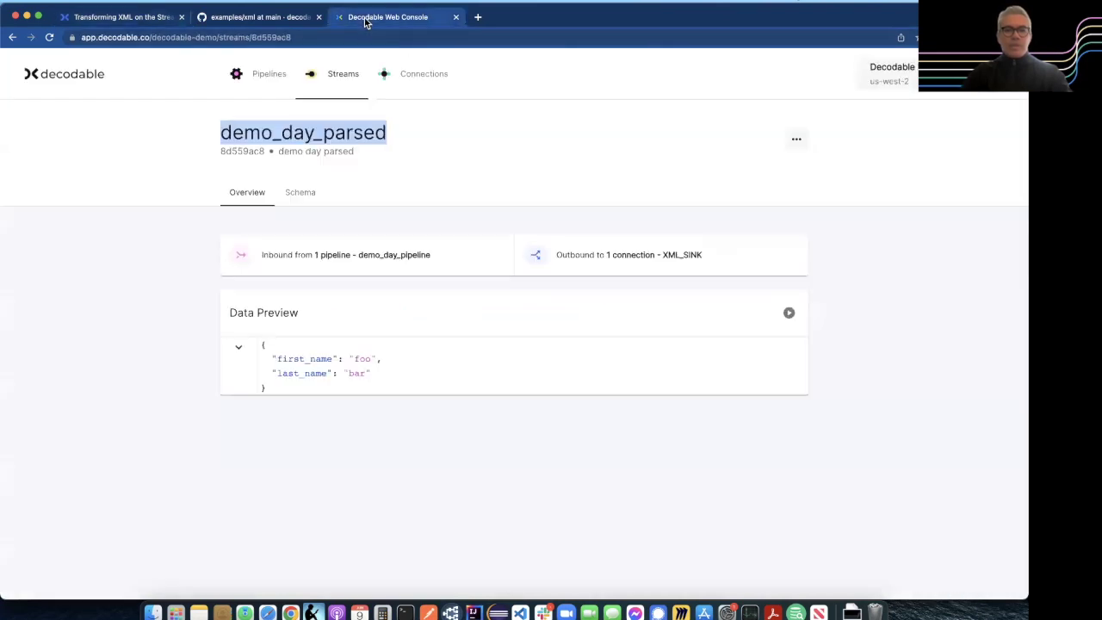
Step: Open the outbound XML_SINK connection and check its schema and input metrics
{"action": "left_click", "coordinate": [679, 257]}
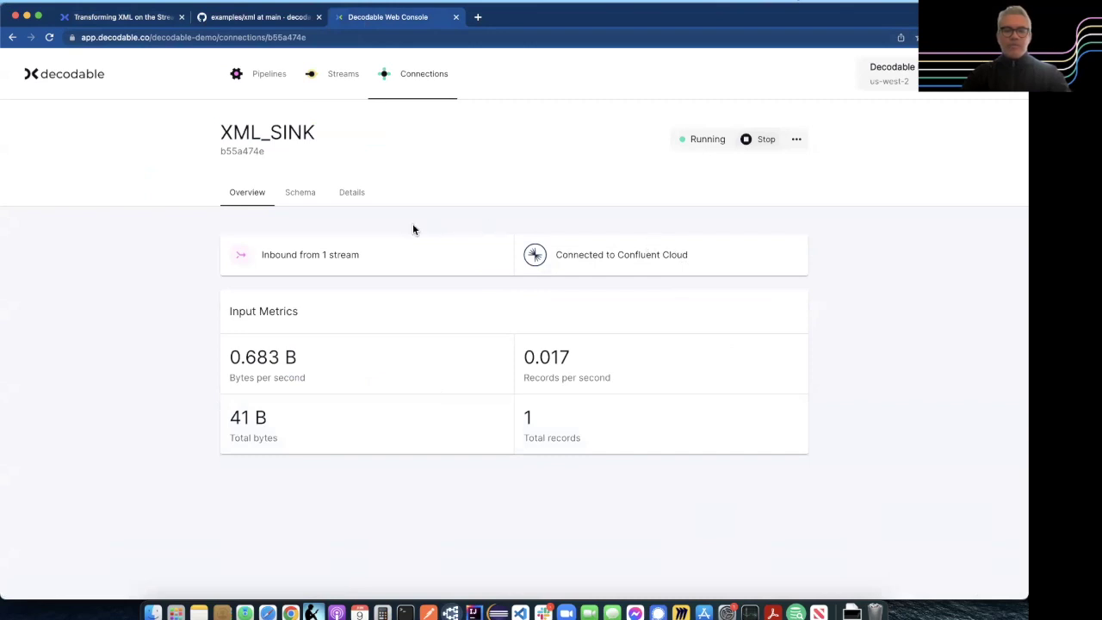
{"action": "left_click", "coordinate": [301, 198]}
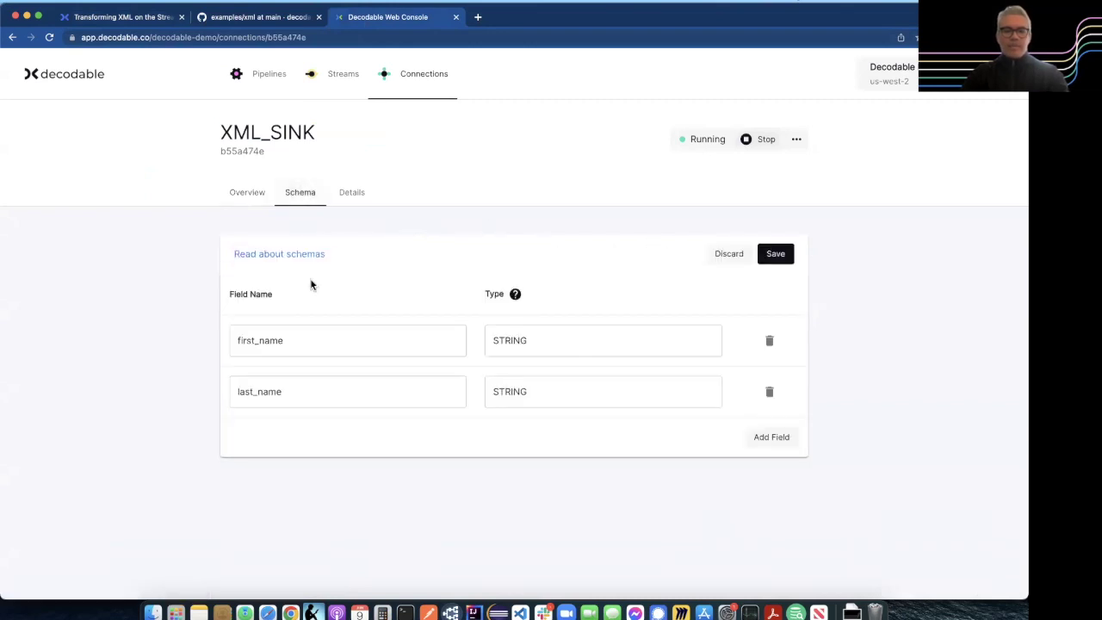
{"action": "left_click", "coordinate": [248, 196]}
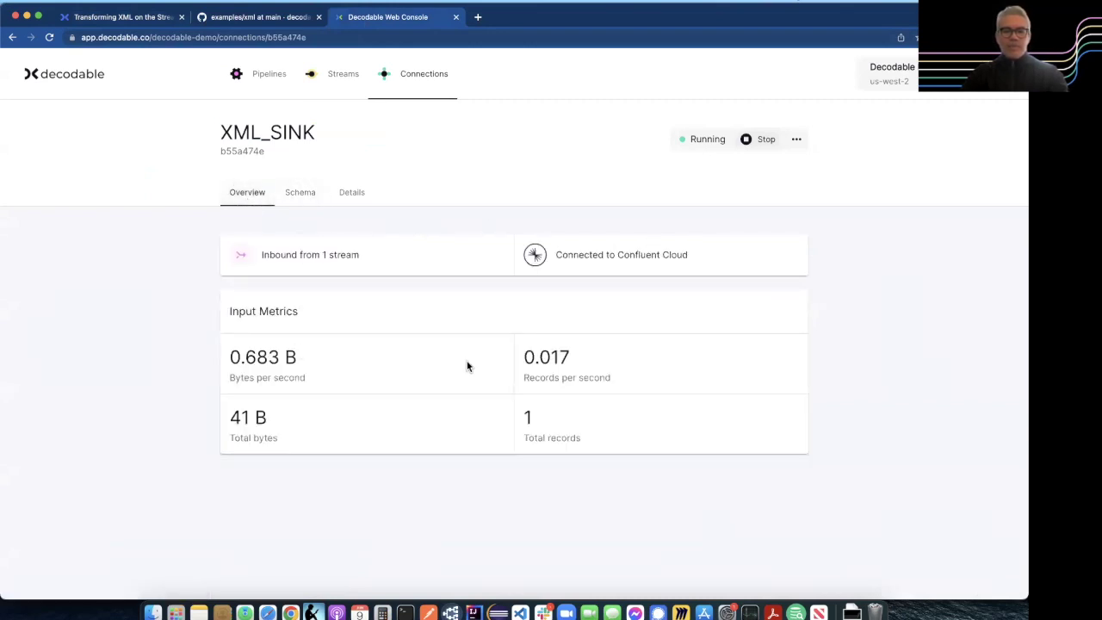
Step: Switch to Terminal's make subscribe session and highlight the newest JSON record
{"action": "key", "text": "super+Tab"}
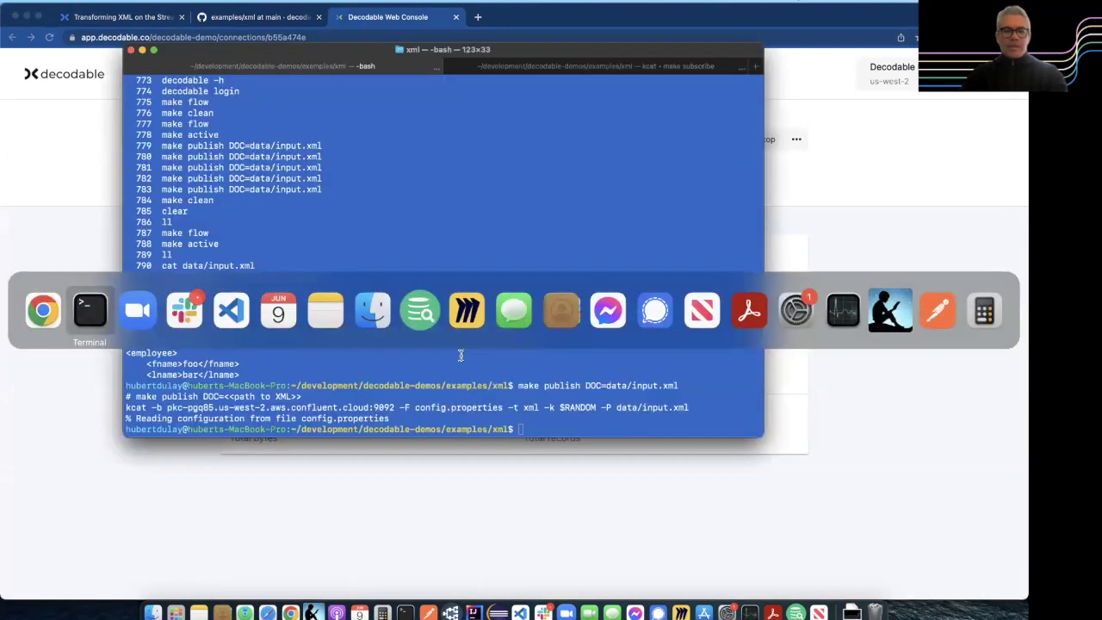
{"action": "left_click", "coordinate": [528, 67]}
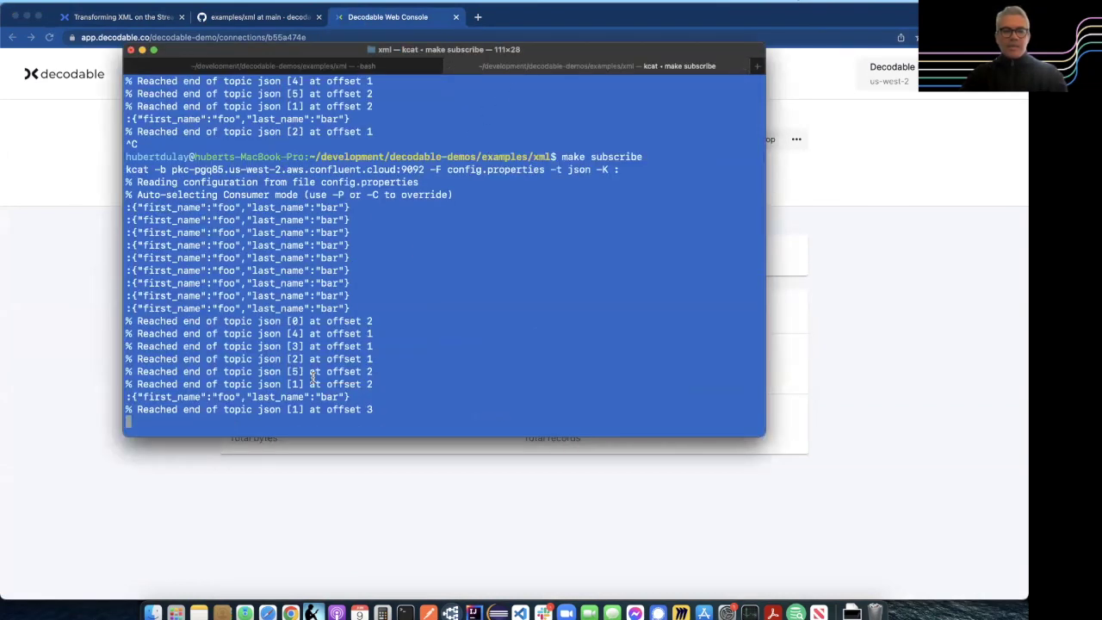
{"action": "left_click_drag", "start_coordinate": [348, 397], "coordinate": [129, 395]}
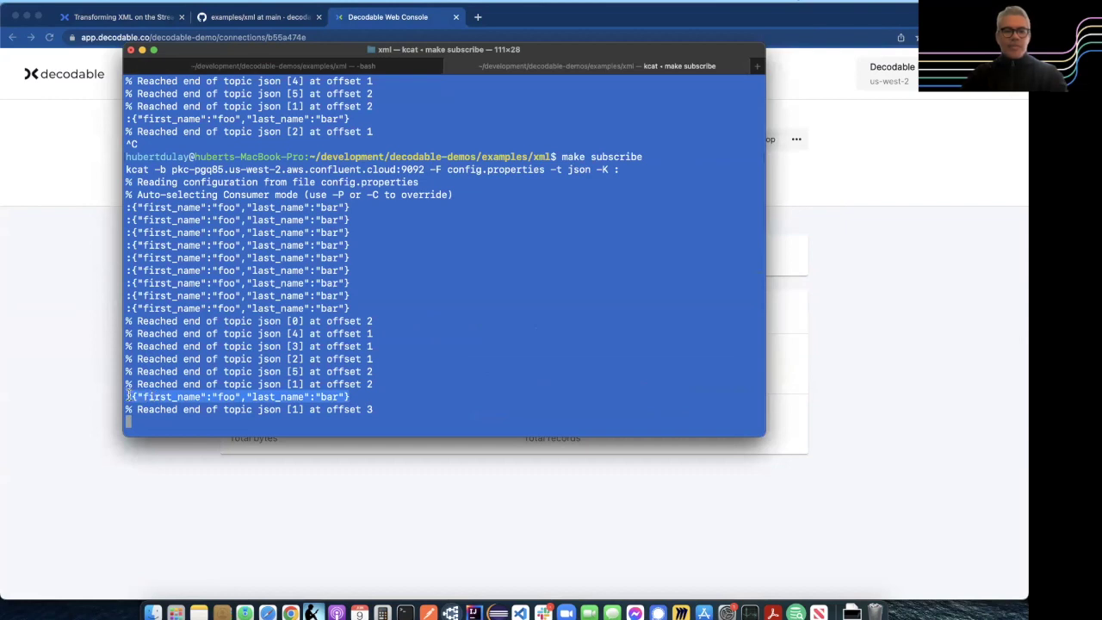
Step: Run make clean in Terminal's bash session to delete the demo's connections, pipeline and streams
{"action": "left_click", "coordinate": [383, 66]}
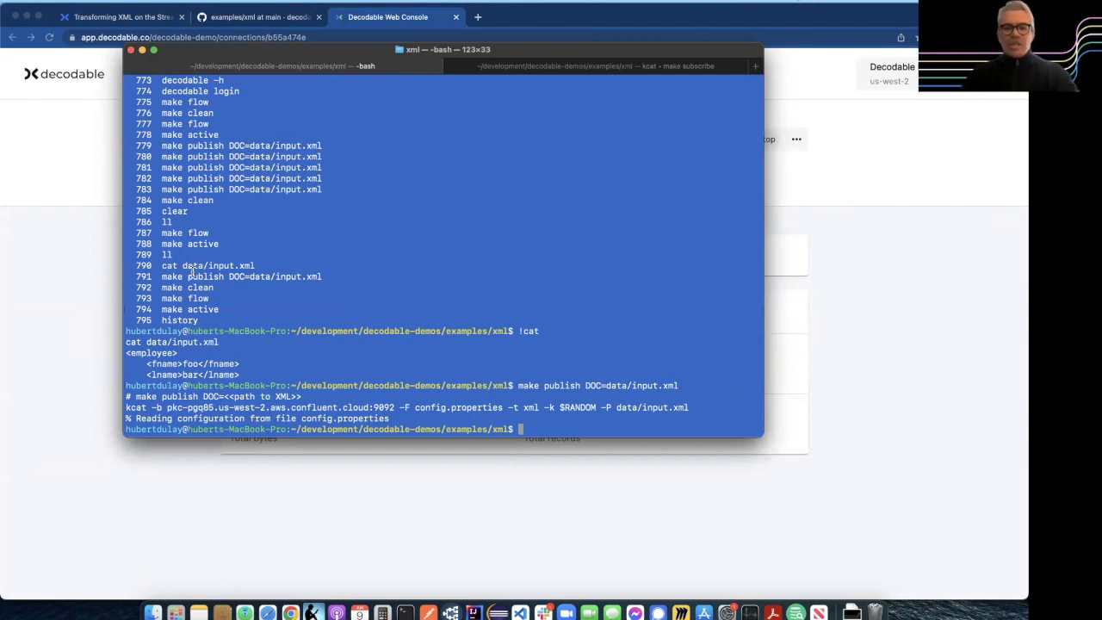
{"action": "type", "text": "make clean"}
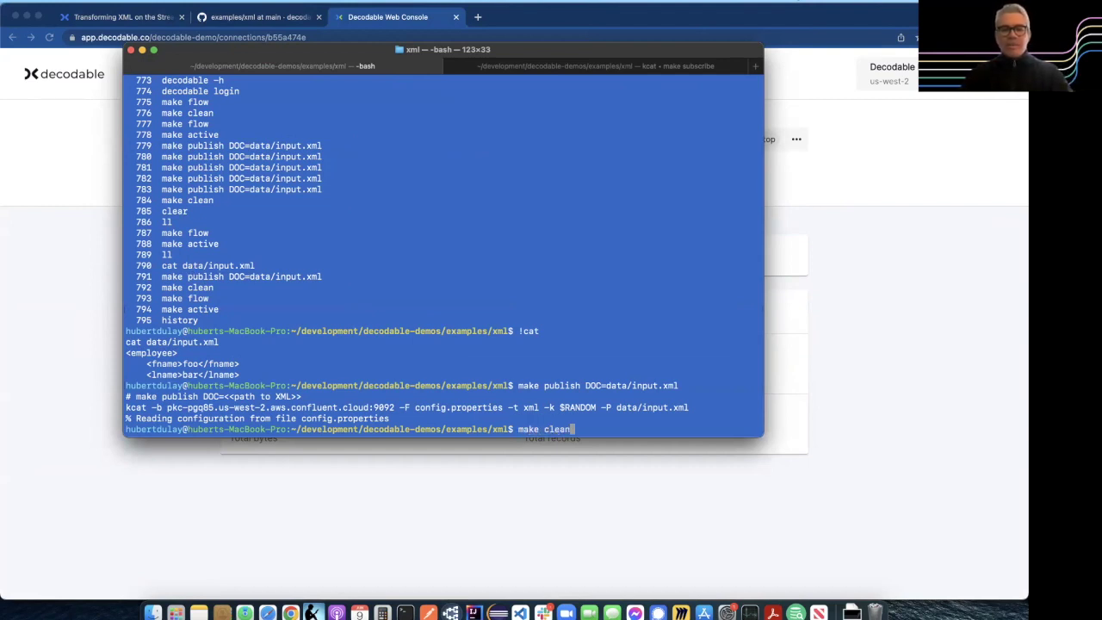
{"action": "key", "text": "Return"}
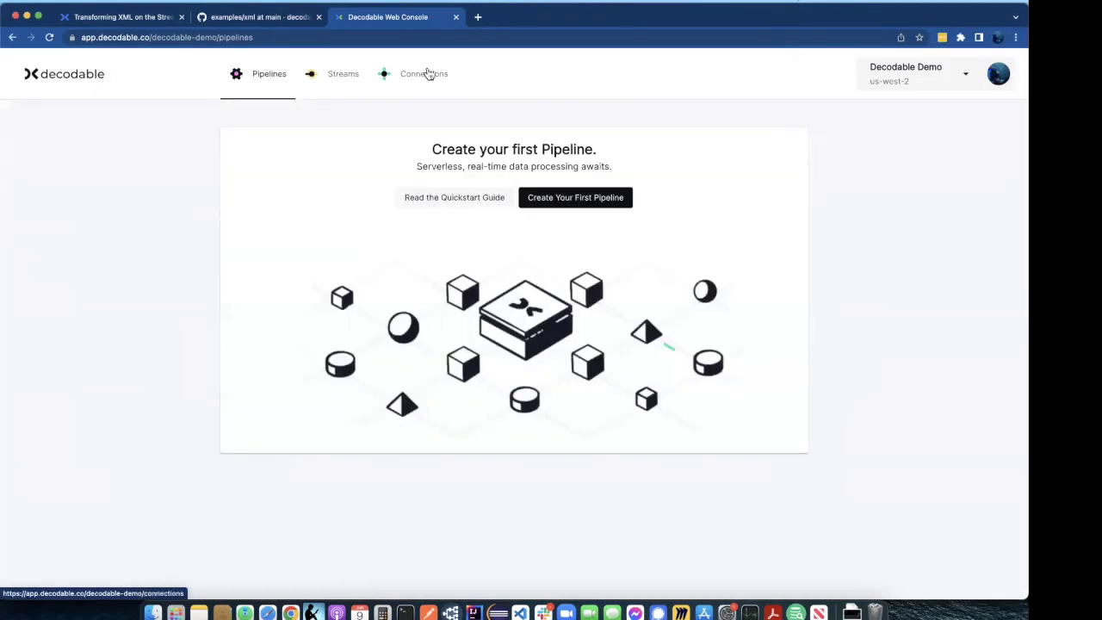
Step: Check the Decodable Web Console's connections list after the cleanup and switch back to Terminal
{"action": "left_click", "coordinate": [428, 74]}
{"action": "key", "text": "super+Tab"}
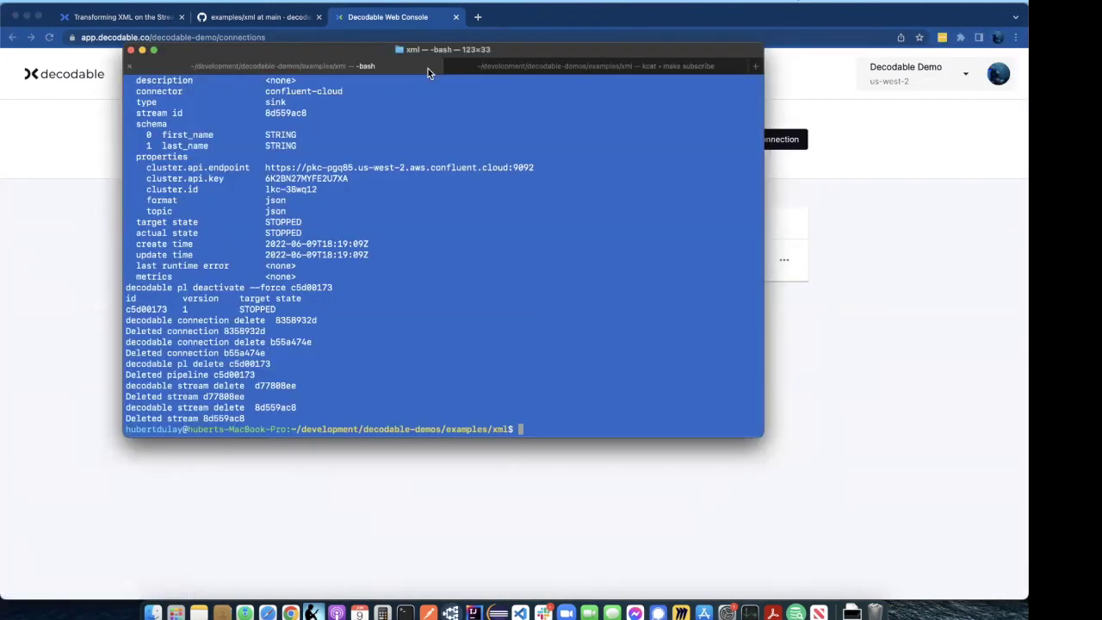
{"action": "key", "text": "XF86AudioRaiseVolume"}
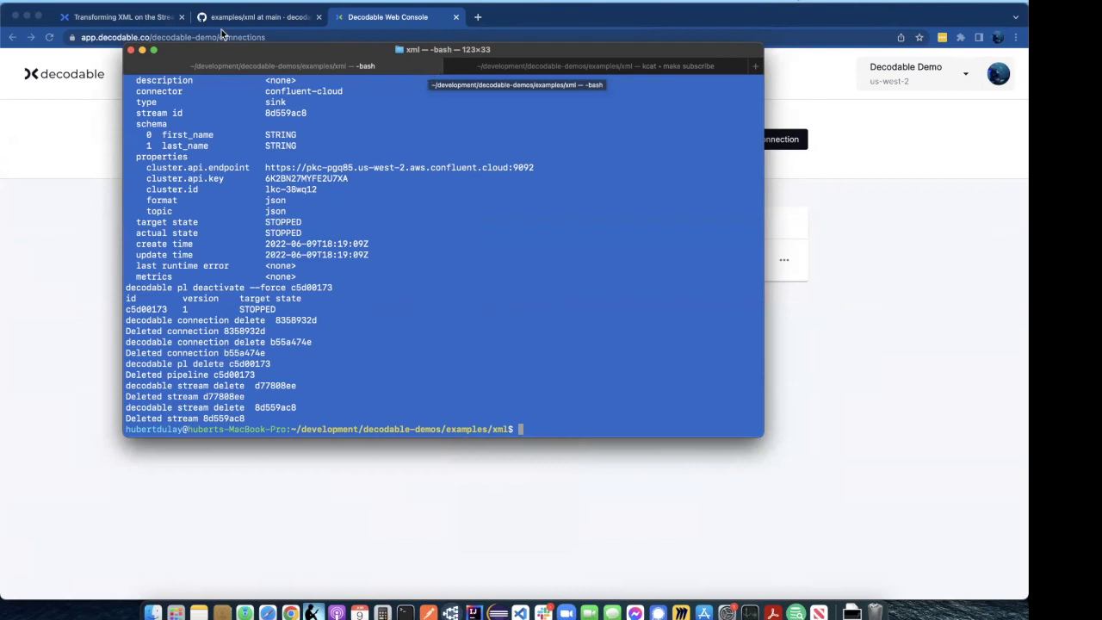
Step: Switch to the blog post in the browser and review its XML Endures section, highlighting SAML and XML in the first paragraph
{"action": "left_click", "coordinate": [151, 19]}
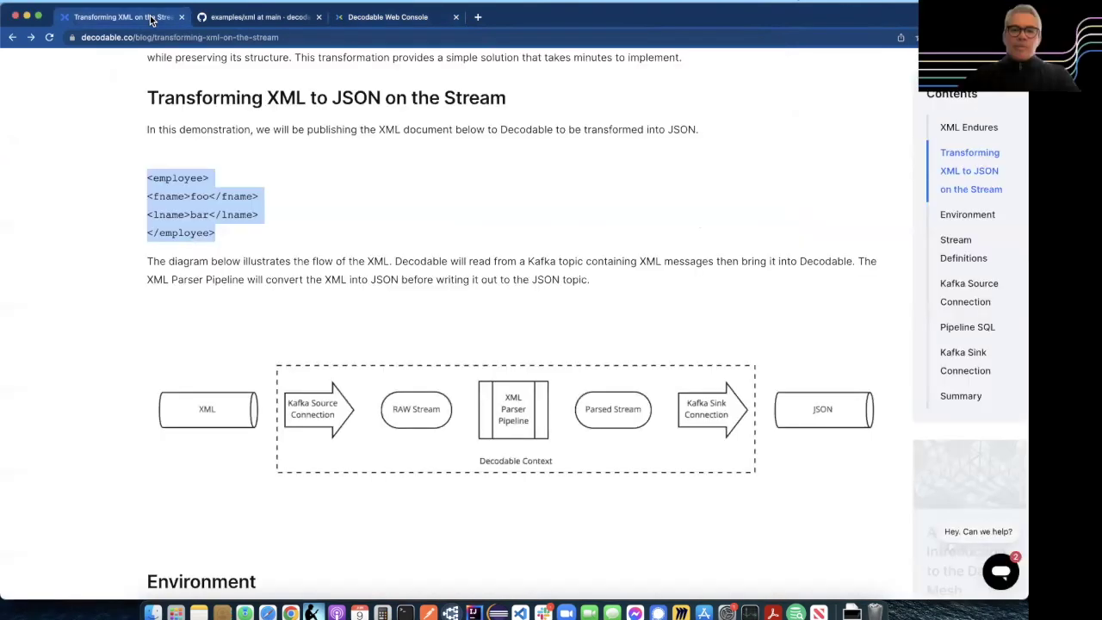
{"action": "left_click", "coordinate": [426, 230]}
{"action": "scroll", "coordinate": [426, 230], "scroll_direction": "down", "scroll_amount": 2}
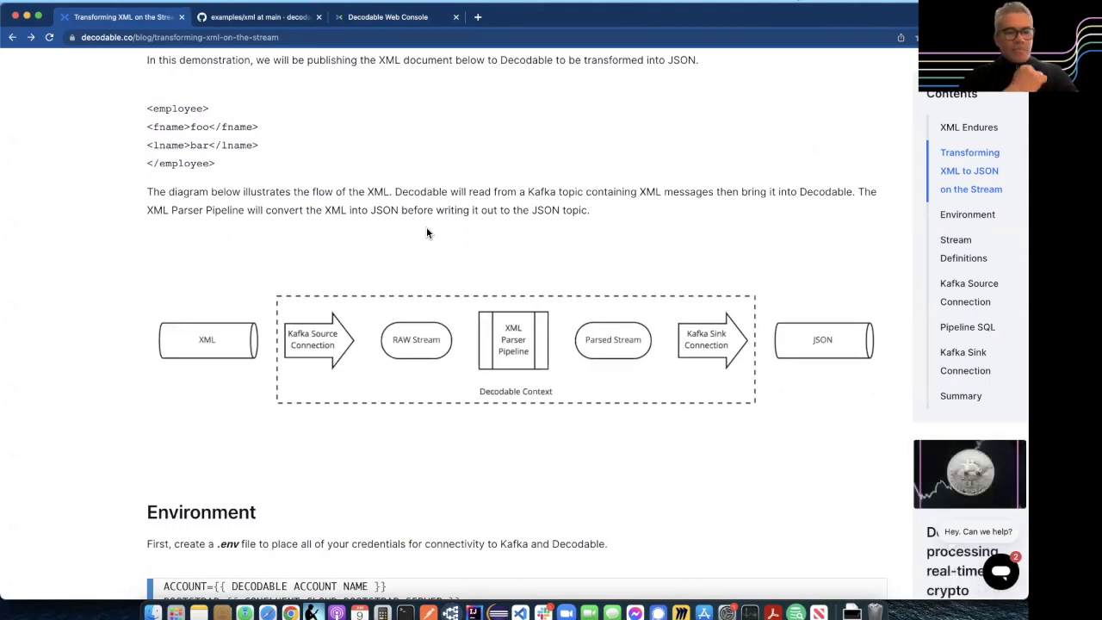
{"action": "scroll", "coordinate": [426, 227], "scroll_direction": "up", "scroll_amount": 10}
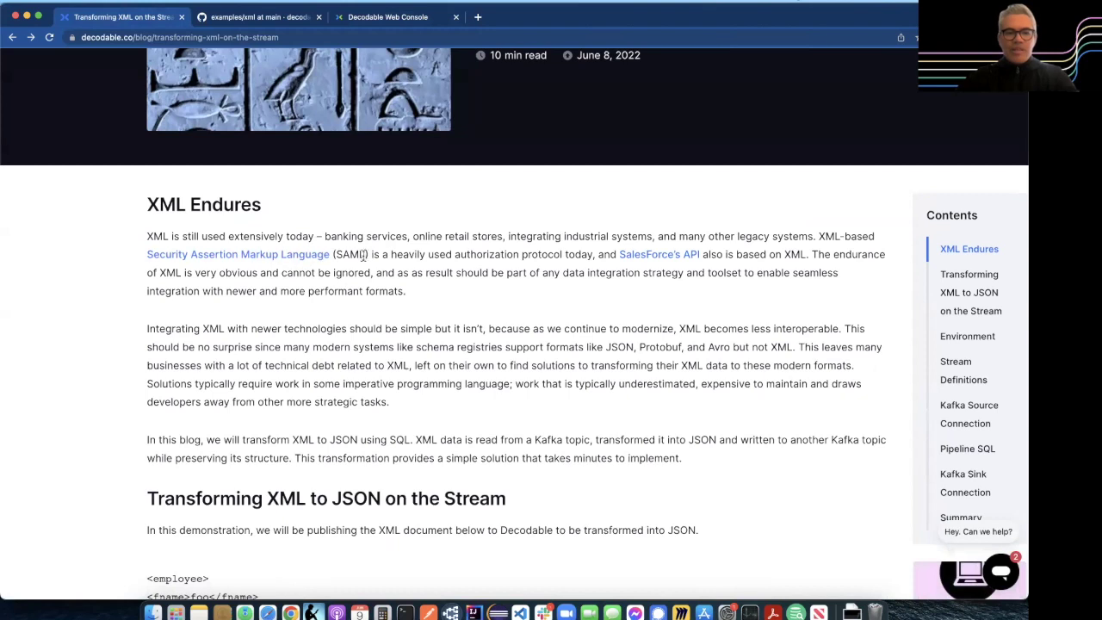
{"action": "double_click", "coordinate": [352, 255]}
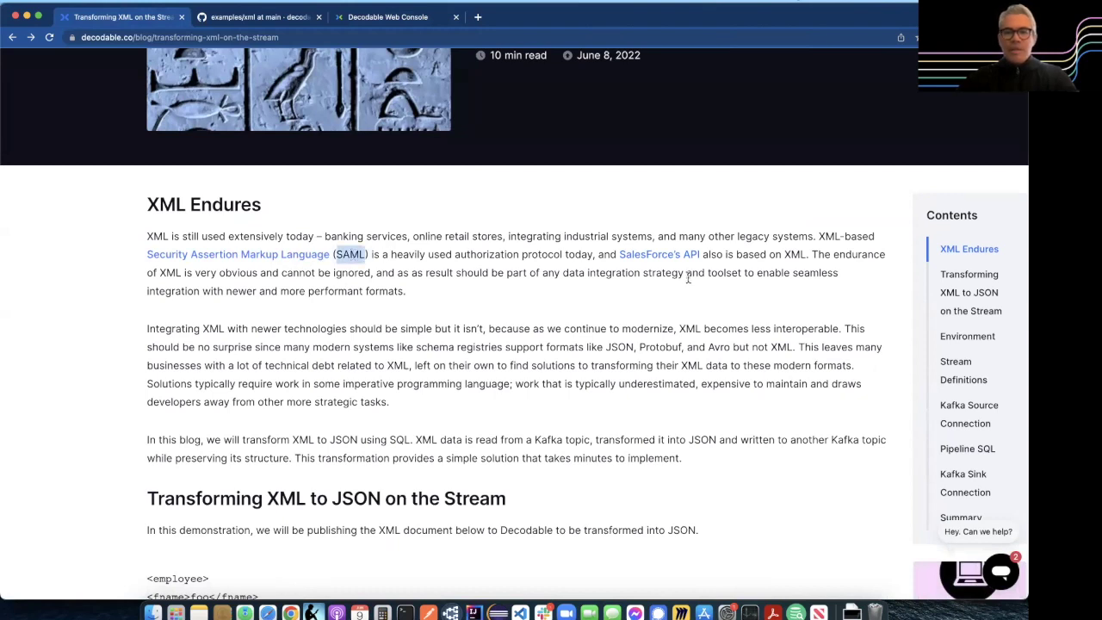
{"action": "double_click", "coordinate": [794, 254]}
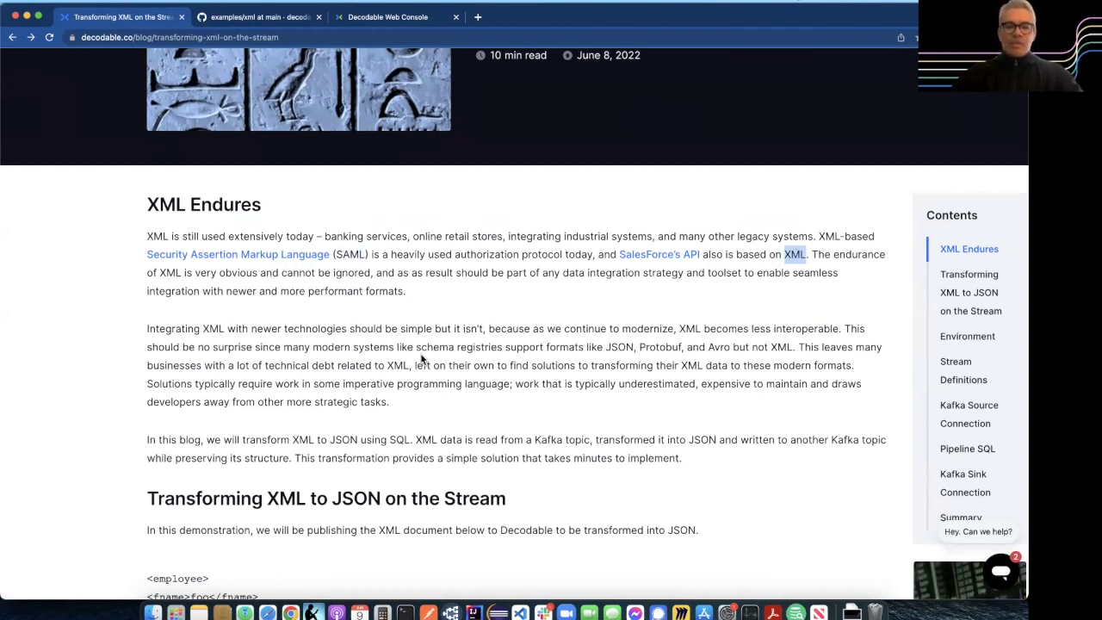
Step: Highlight "schema registries", "JSON, Protobuf, and Avro" and "SQL" while reading the remaining paragraphs of the XML Endures section
{"action": "left_click_drag", "start_coordinate": [418, 347], "coordinate": [503, 347]}
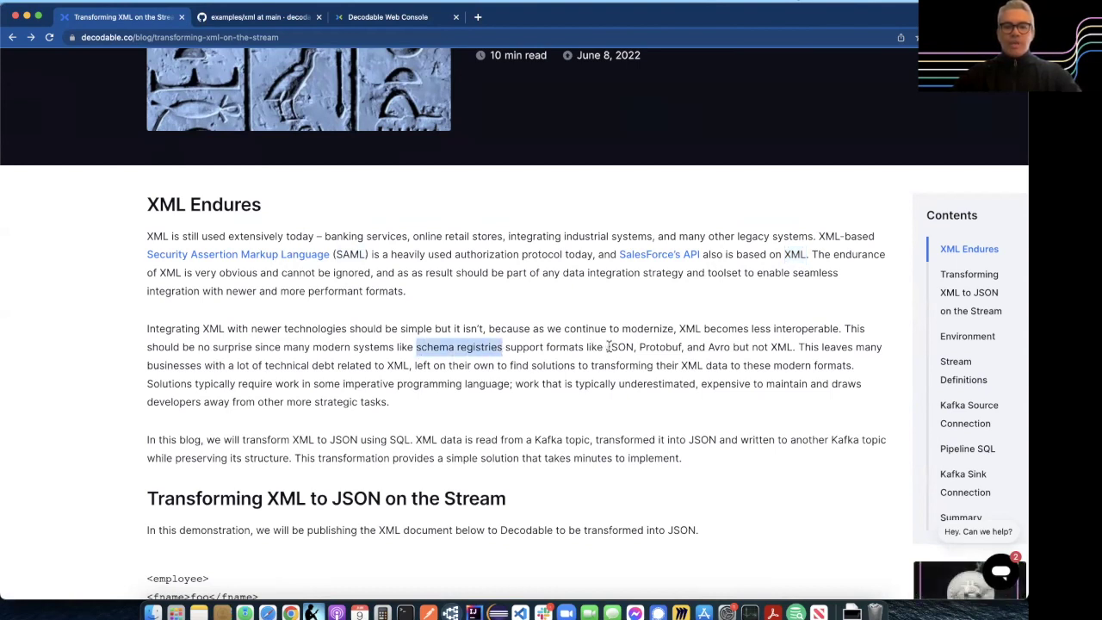
{"action": "left_click_drag", "start_coordinate": [607, 346], "coordinate": [730, 343]}
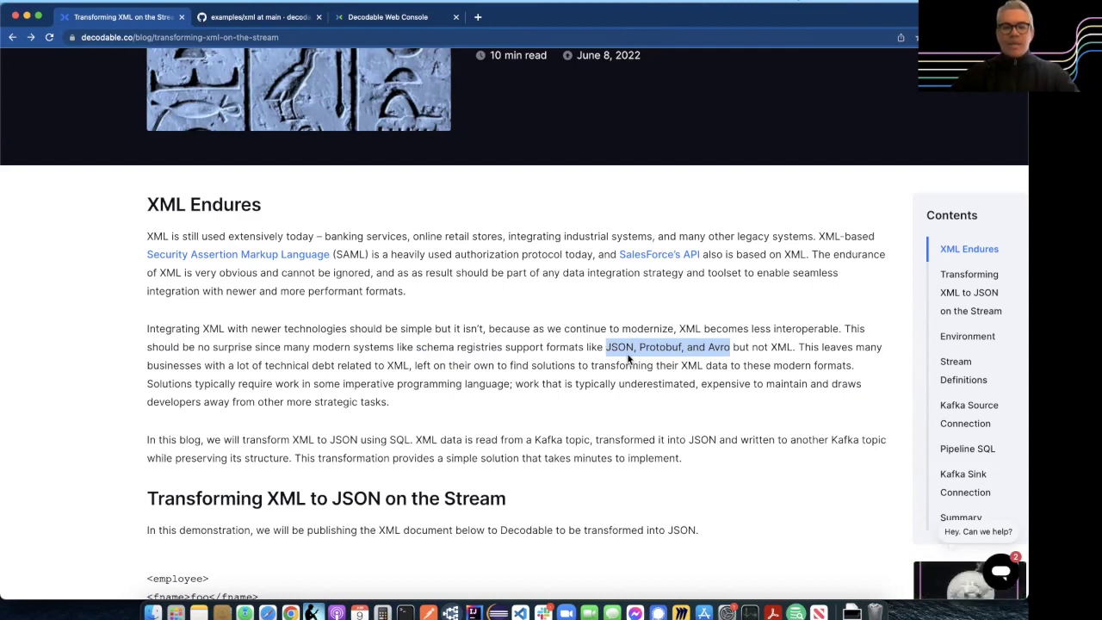
{"action": "scroll", "coordinate": [628, 358], "scroll_direction": "down", "scroll_amount": 3}
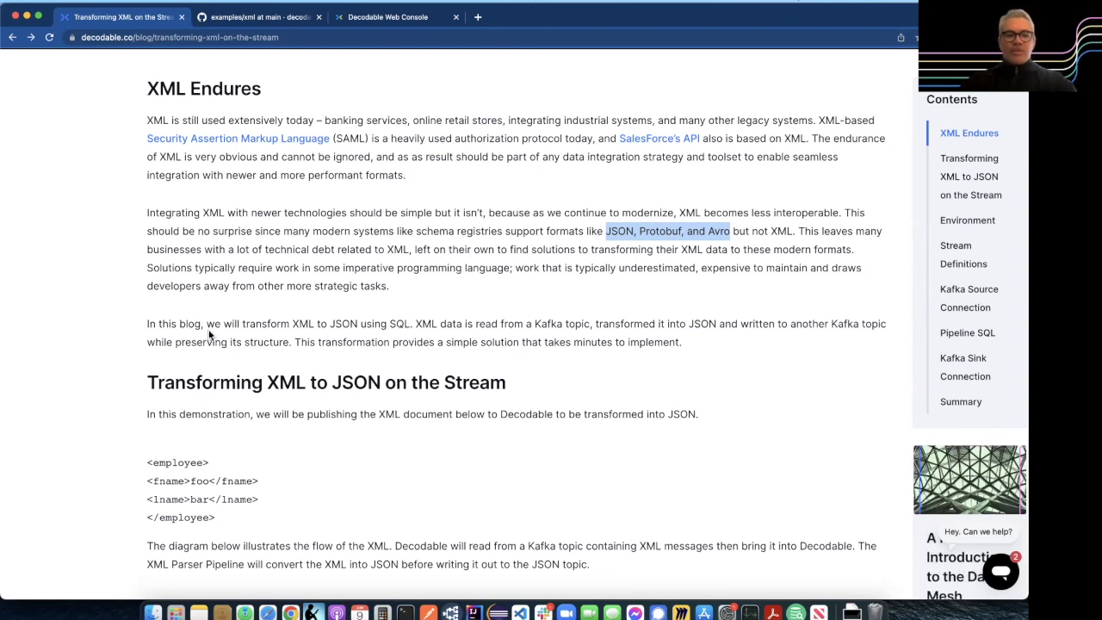
{"action": "double_click", "coordinate": [398, 323]}
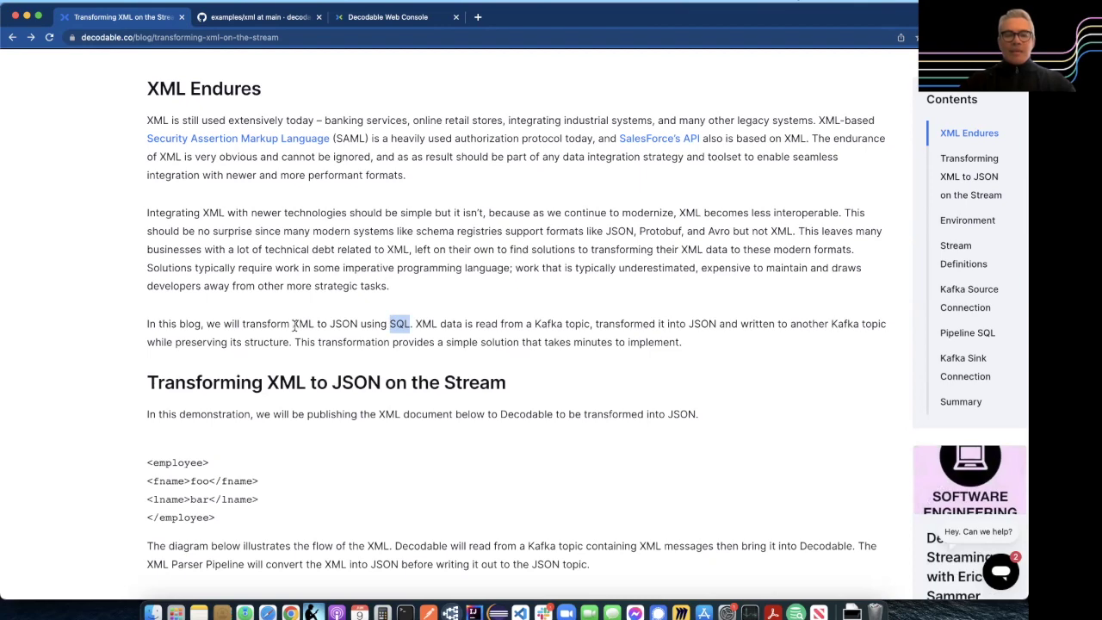
Step: Go past the flow diagram to the blog post's Environment section and highlight the .env file name
{"action": "scroll", "coordinate": [294, 324], "scroll_direction": "down", "scroll_amount": 2}
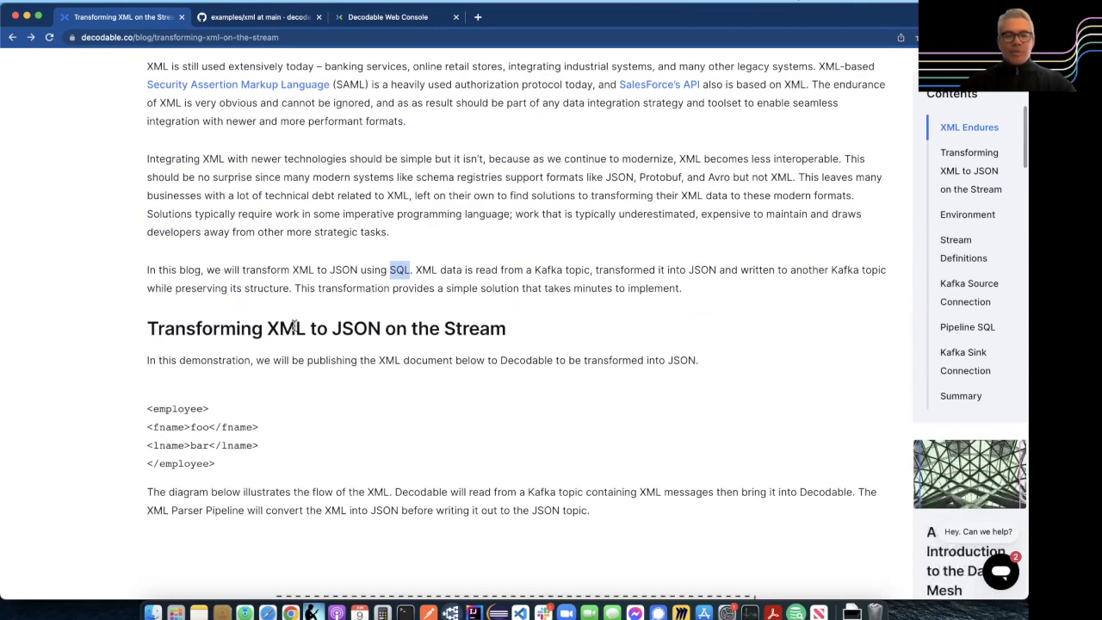
{"action": "scroll", "coordinate": [295, 325], "scroll_direction": "down", "scroll_amount": 5}
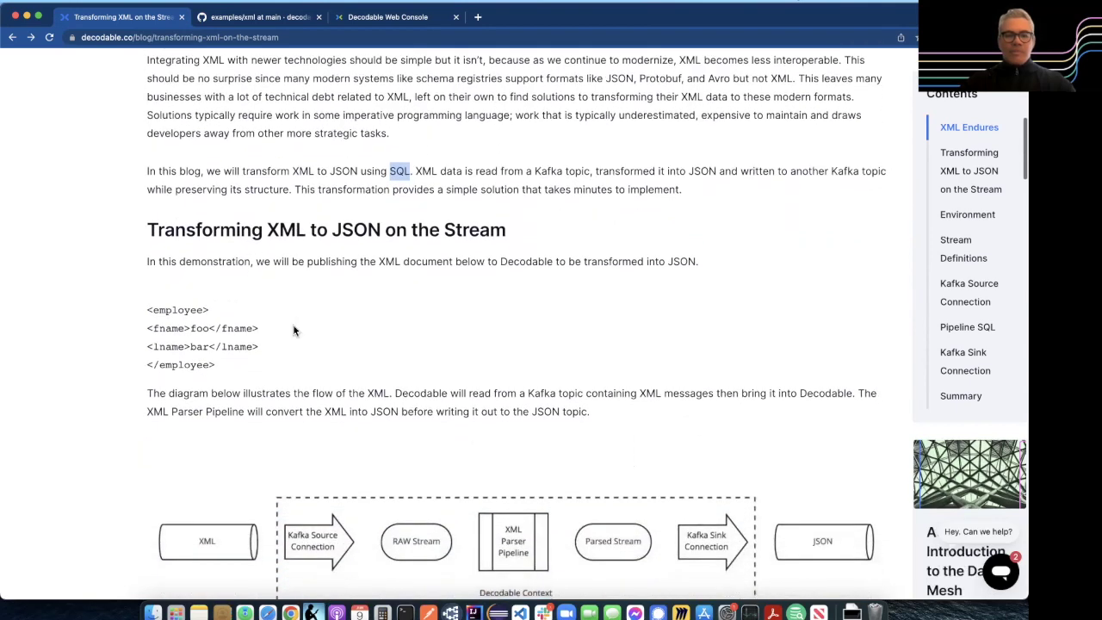
{"action": "scroll", "coordinate": [293, 330], "scroll_direction": "down", "scroll_amount": 5}
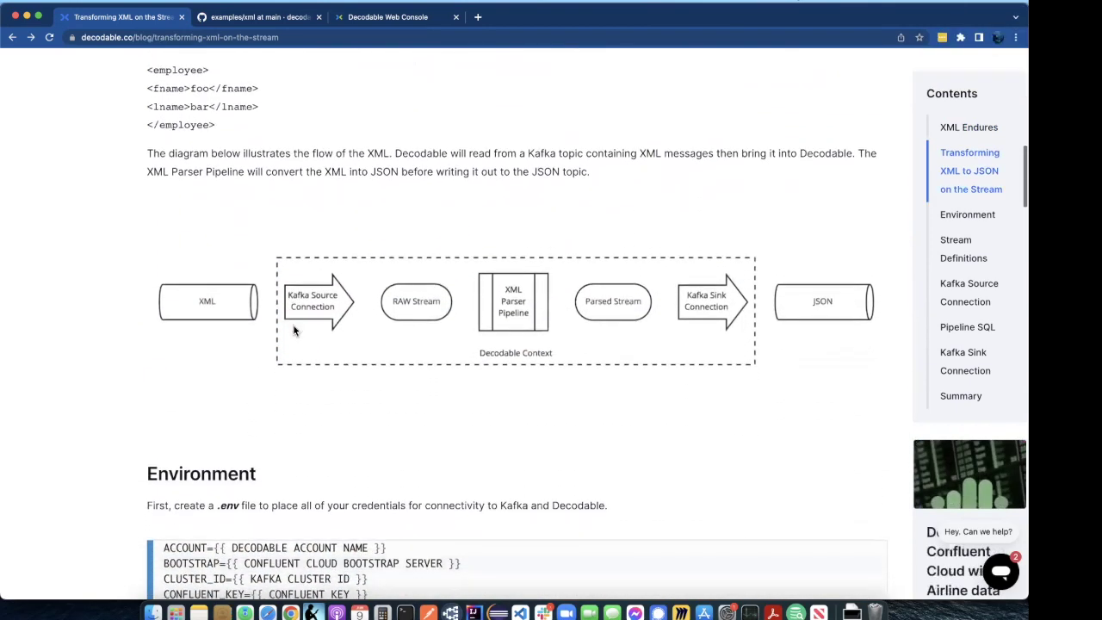
{"action": "scroll", "coordinate": [292, 329], "scroll_direction": "down", "scroll_amount": 7}
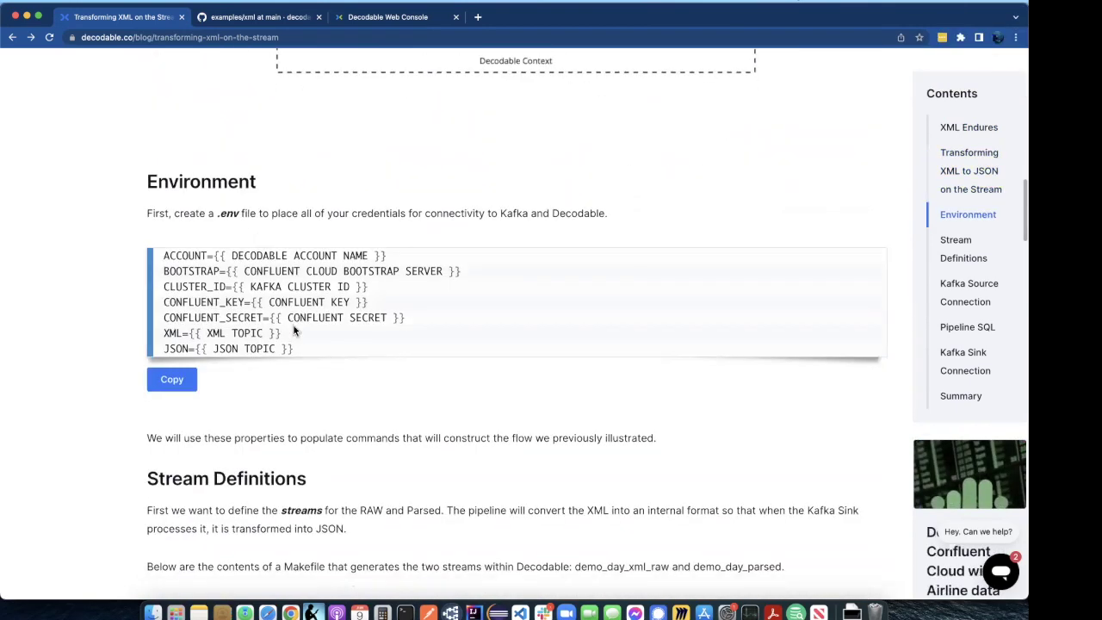
{"action": "scroll", "coordinate": [293, 328], "scroll_direction": "down", "scroll_amount": 1}
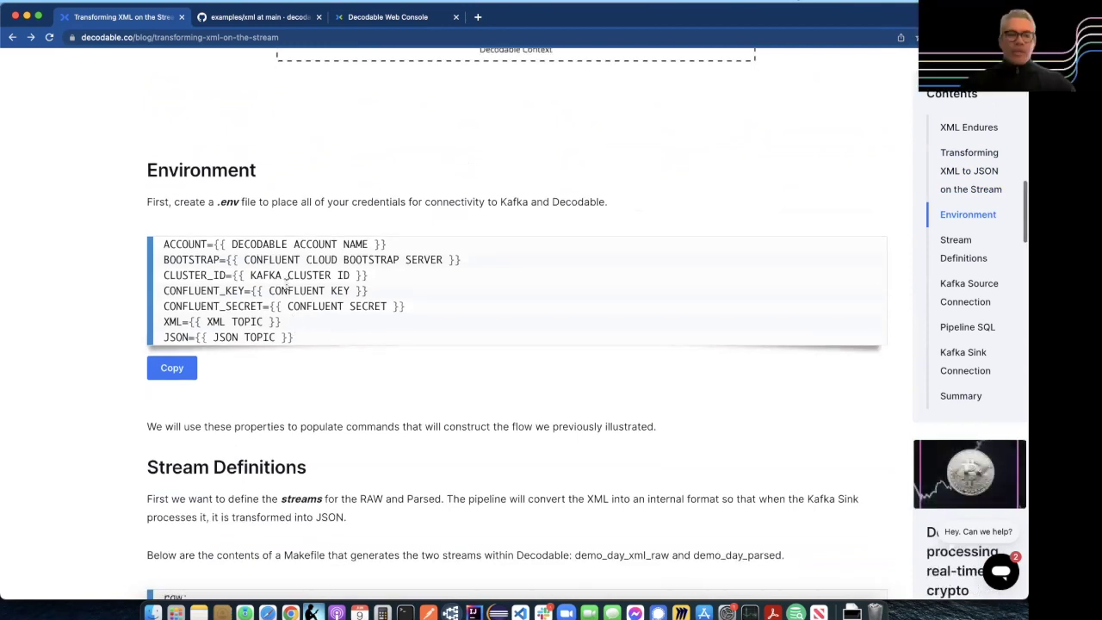
{"action": "left_click_drag", "start_coordinate": [217, 204], "coordinate": [237, 205]}
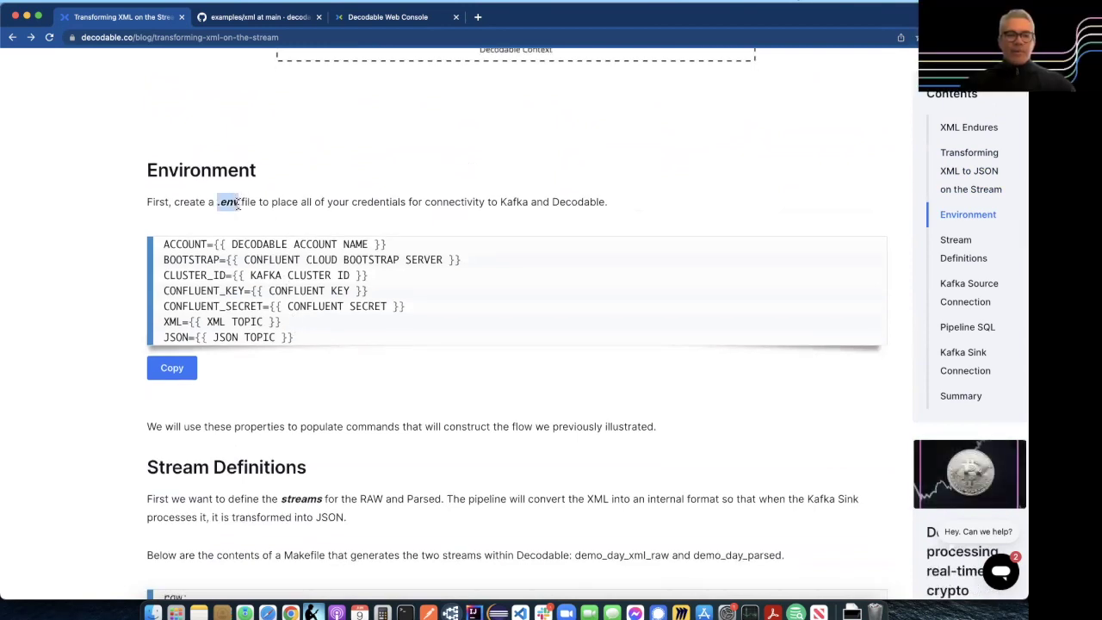
{"action": "left_click", "coordinate": [257, 281]}
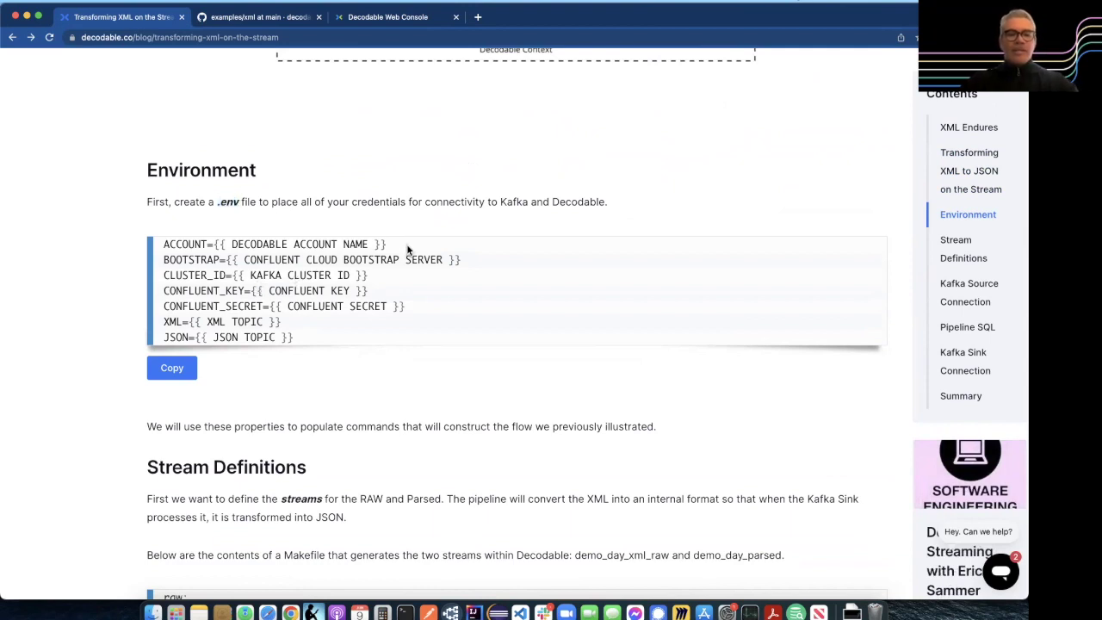
Step: Highlight the ACCOUNT, BOOTSTRAP and CLUSTER_ID variable names one after another in the Environment code block
{"action": "left_click_drag", "start_coordinate": [405, 247], "coordinate": [214, 247]}
{"action": "double_click", "coordinate": [188, 245]}
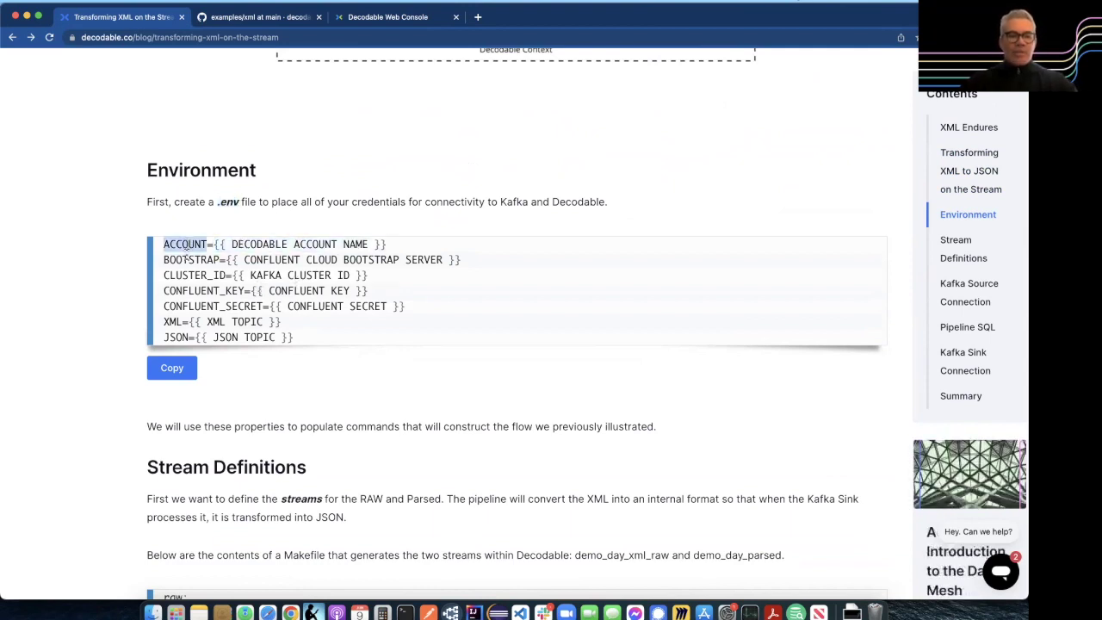
{"action": "double_click", "coordinate": [185, 259]}
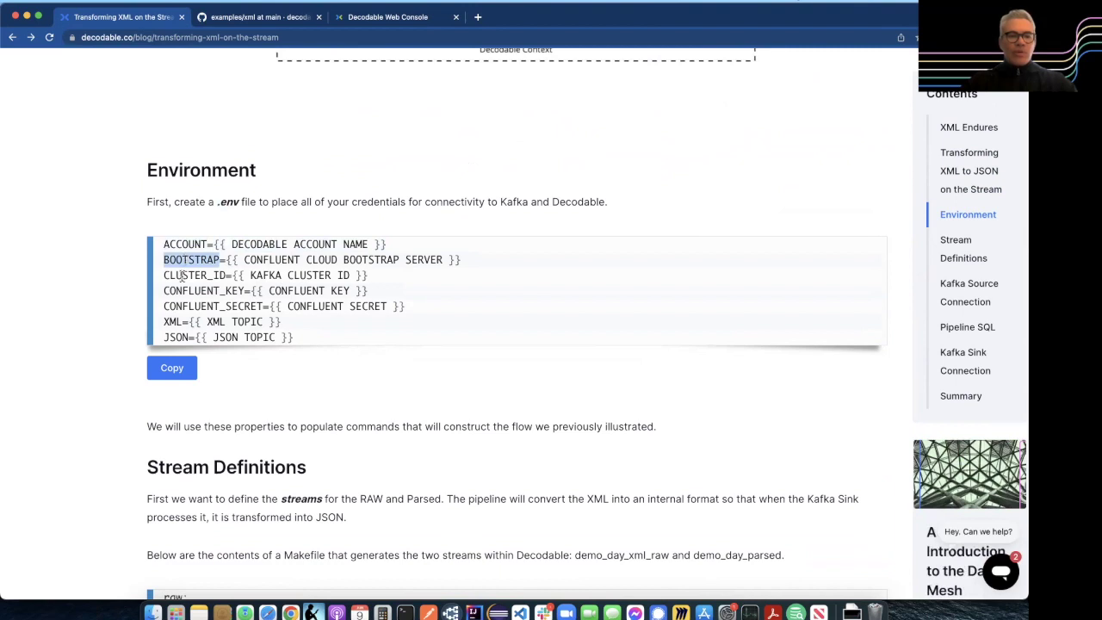
{"action": "double_click", "coordinate": [182, 275]}
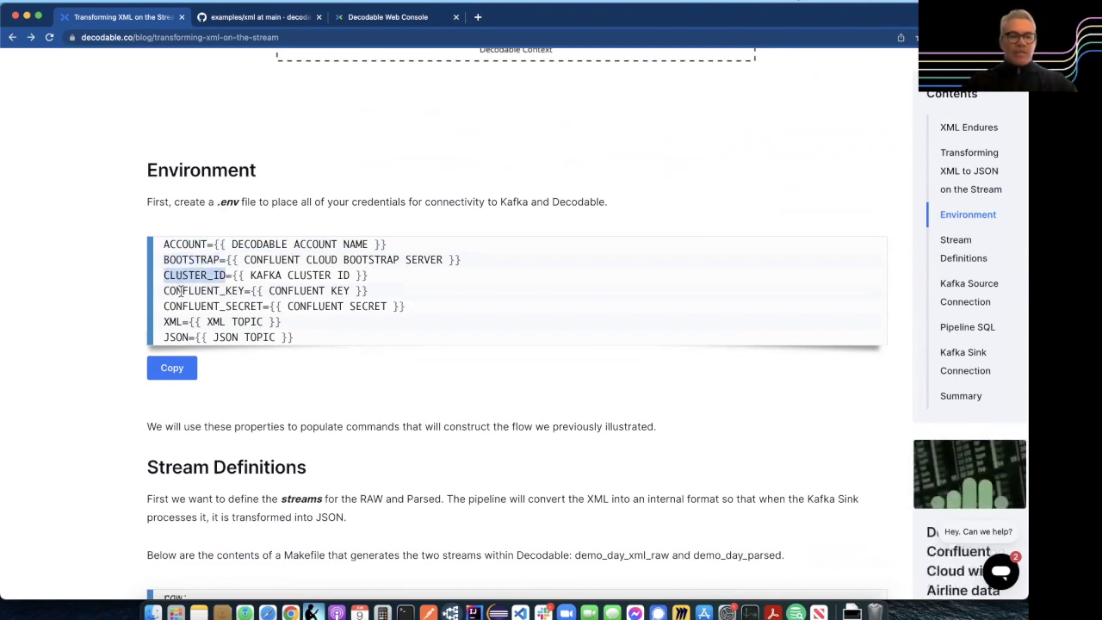
{"action": "left_click", "coordinate": [181, 291]}
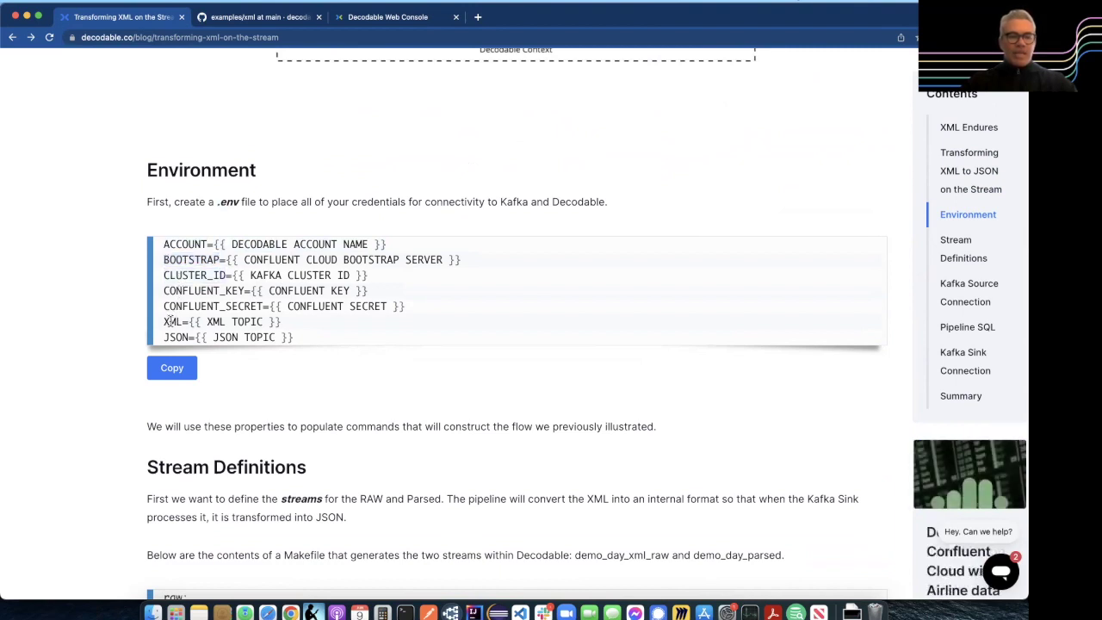
Step: Highlight the XML and JSON topic lines in the Environment code block, together and by variable name, and clear the selection
{"action": "left_click_drag", "start_coordinate": [164, 321], "coordinate": [326, 343]}
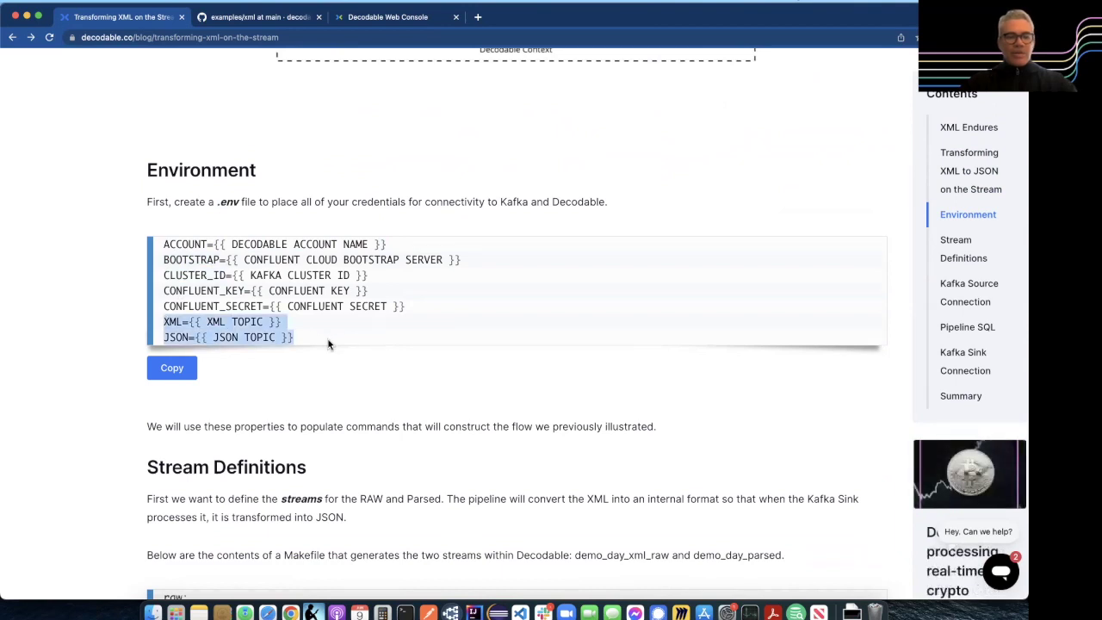
{"action": "double_click", "coordinate": [171, 322]}
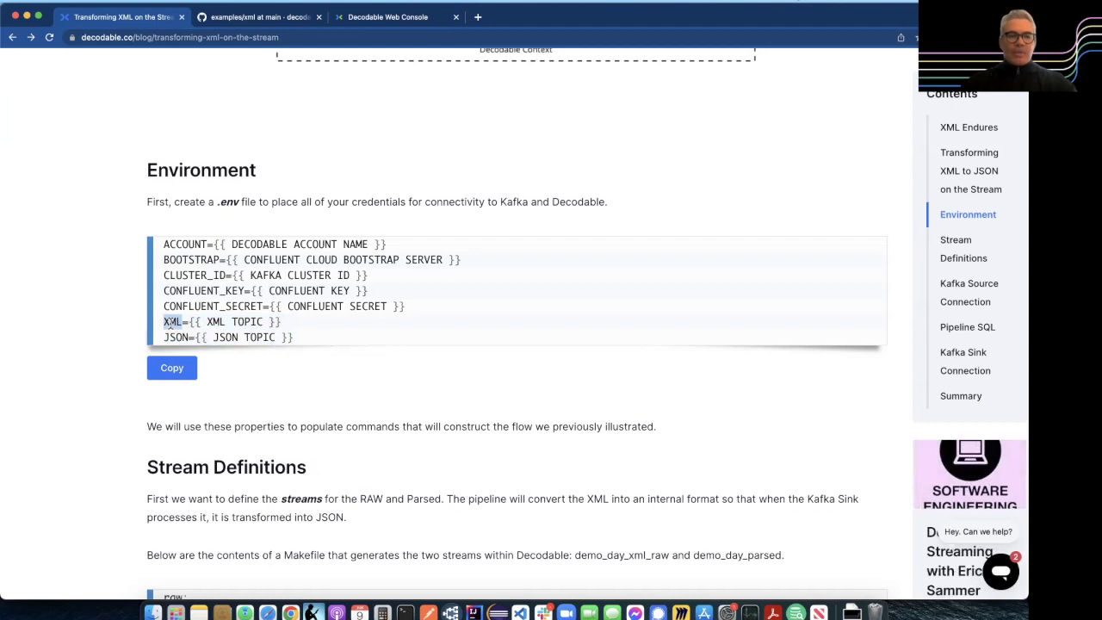
{"action": "double_click", "coordinate": [175, 338]}
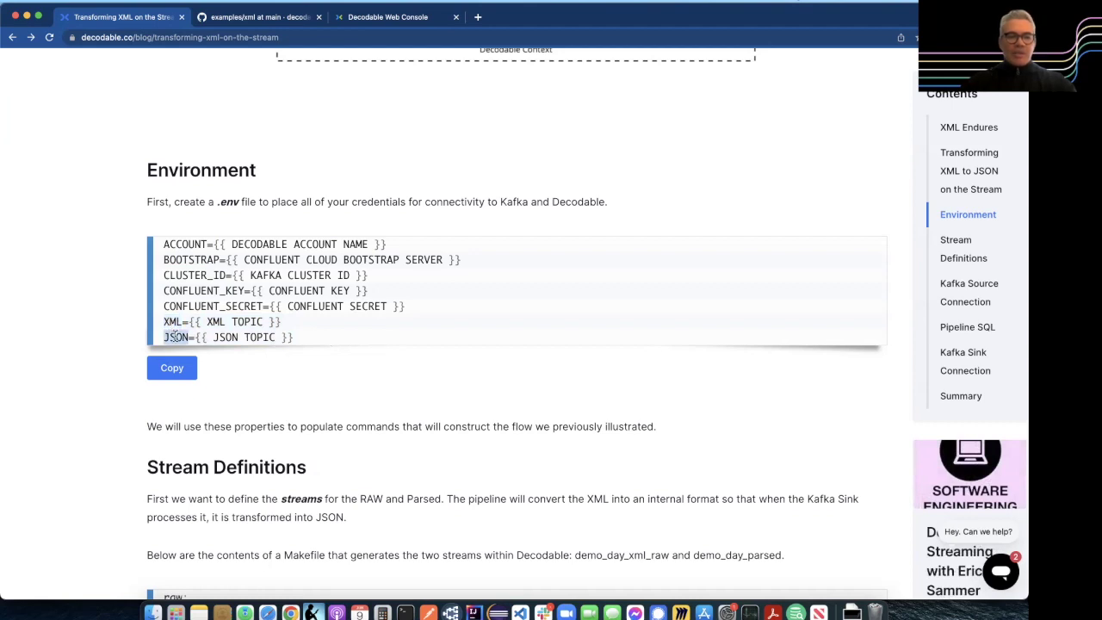
{"action": "left_click", "coordinate": [262, 370]}
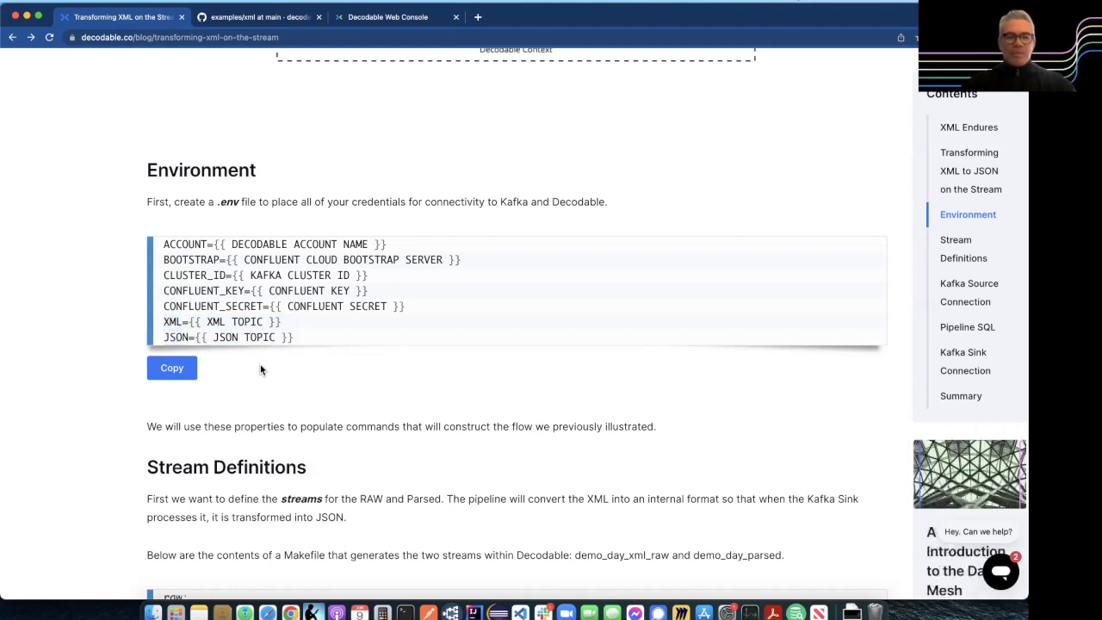
Step: Review the blog post's Stream Definitions and Kafka Source Connection sections, including the decodable conn create command
{"action": "scroll", "coordinate": [261, 370], "scroll_direction": "down", "scroll_amount": 5}
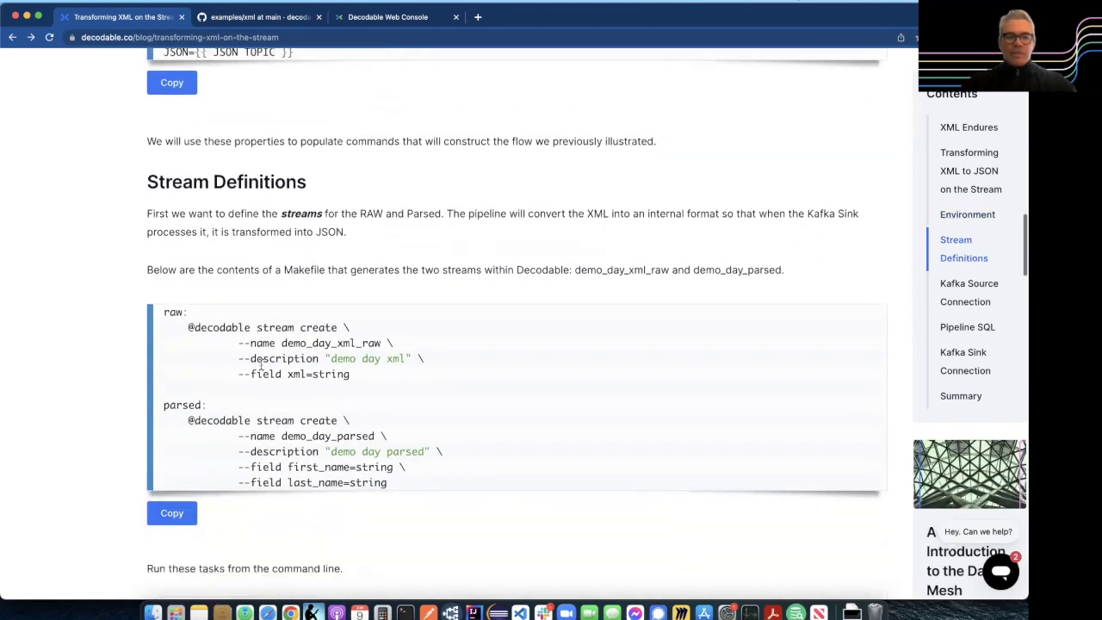
{"action": "scroll", "coordinate": [261, 366], "scroll_direction": "down", "scroll_amount": 8}
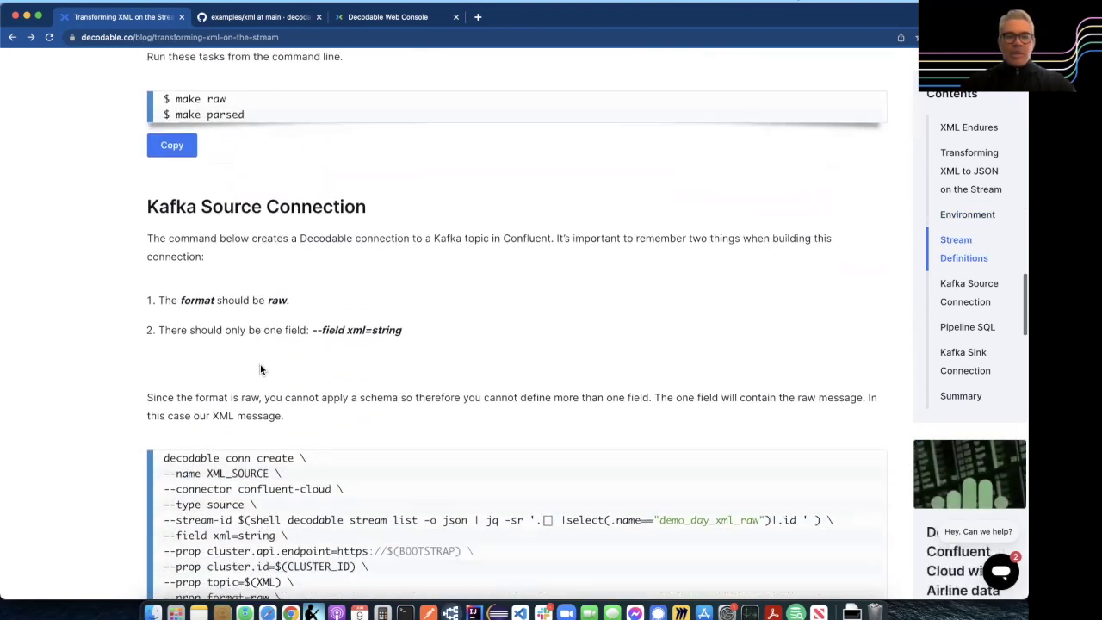
{"action": "scroll", "coordinate": [261, 365], "scroll_direction": "down", "scroll_amount": 2}
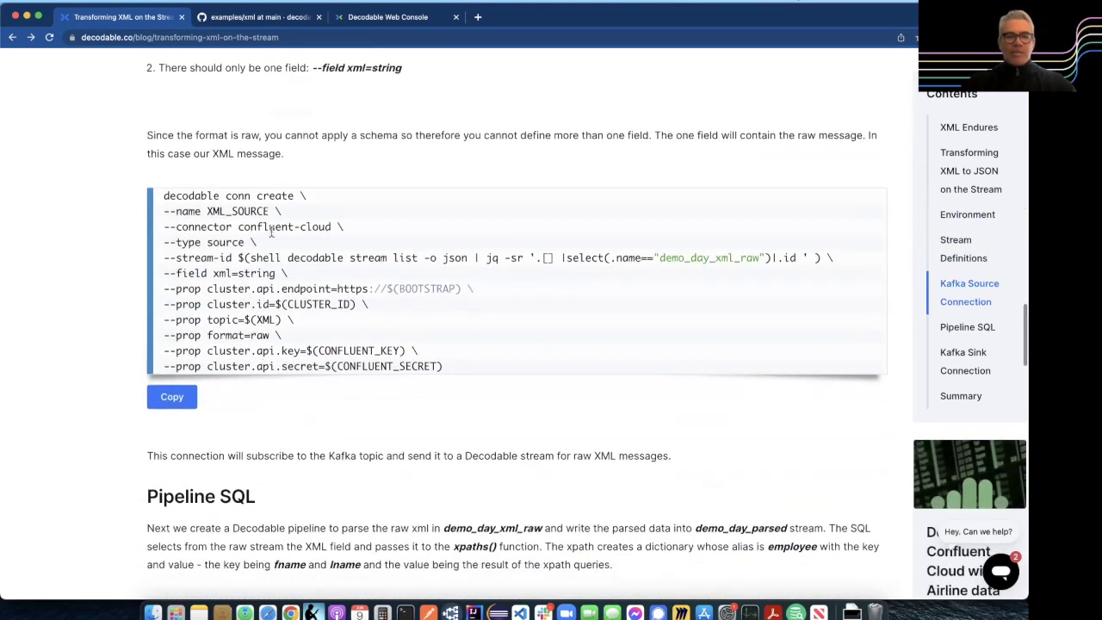
Step: Switch to the GitHub examples/xml folder and open its Makefile to review the stream, source, sink and flow targets
{"action": "left_click", "coordinate": [270, 19]}
{"action": "scroll", "coordinate": [319, 307], "scroll_direction": "up", "scroll_amount": 5}
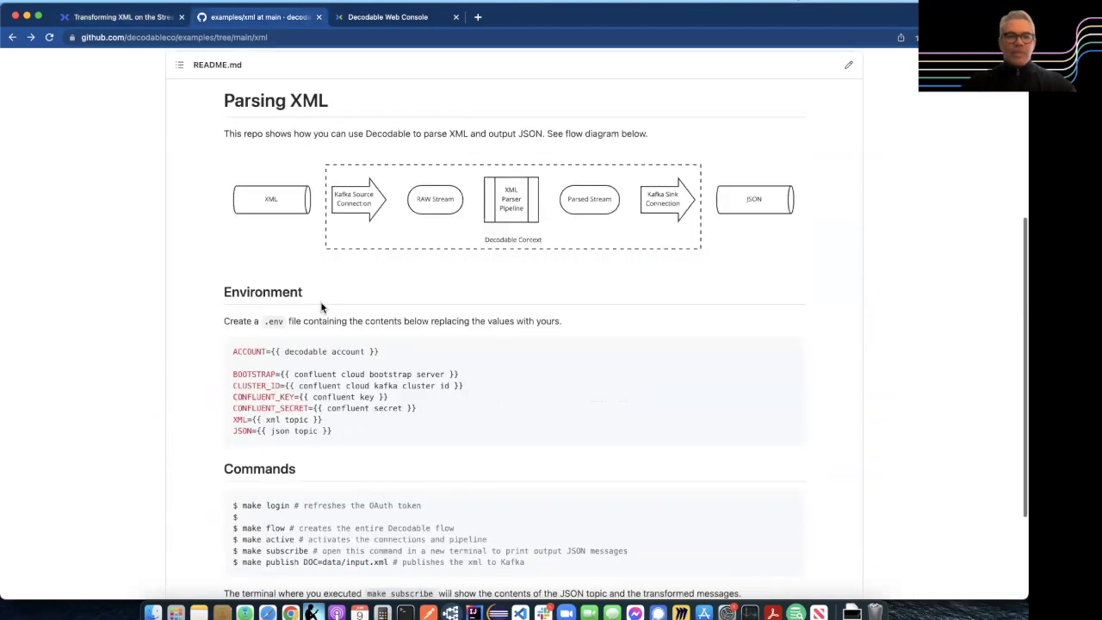
{"action": "left_click", "coordinate": [215, 322]}
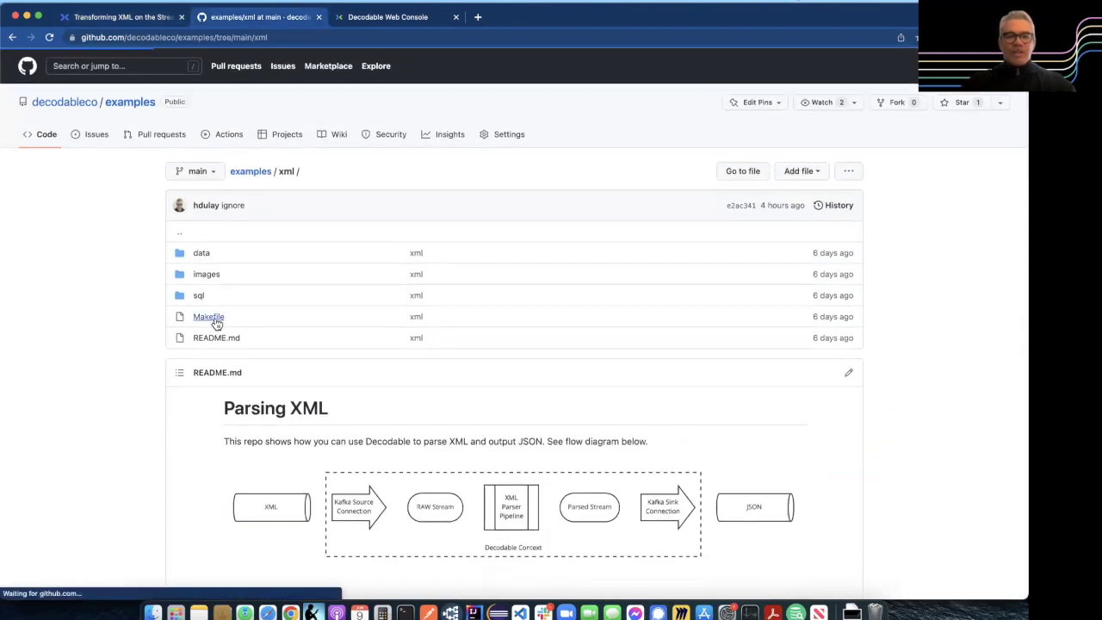
{"action": "scroll", "coordinate": [215, 322], "scroll_direction": "down", "scroll_amount": 5}
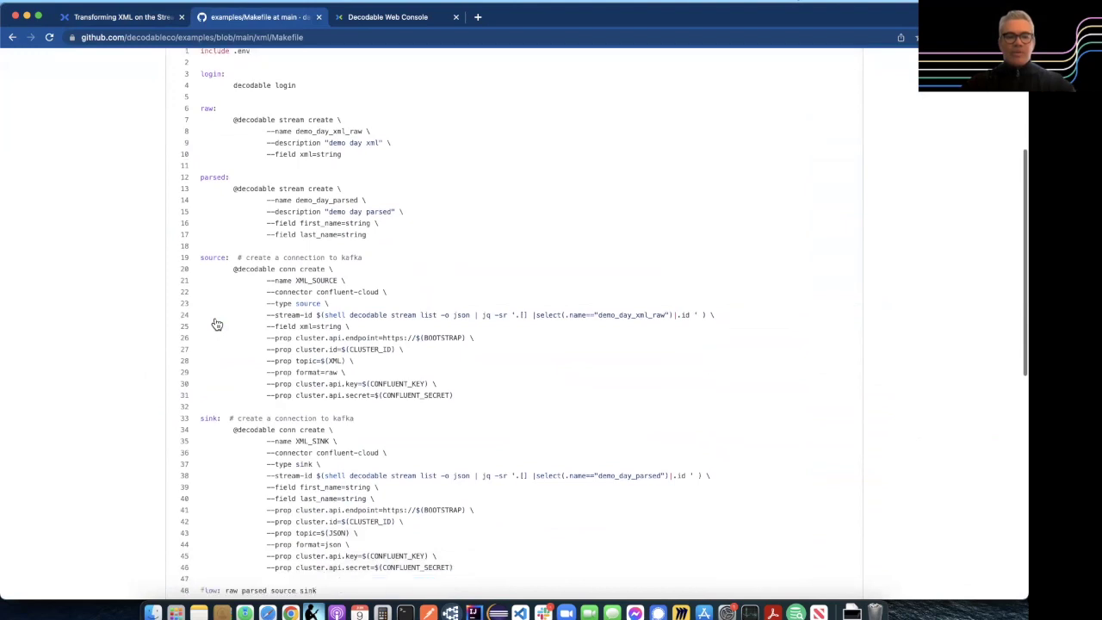
{"action": "scroll", "coordinate": [217, 324], "scroll_direction": "down", "scroll_amount": 2}
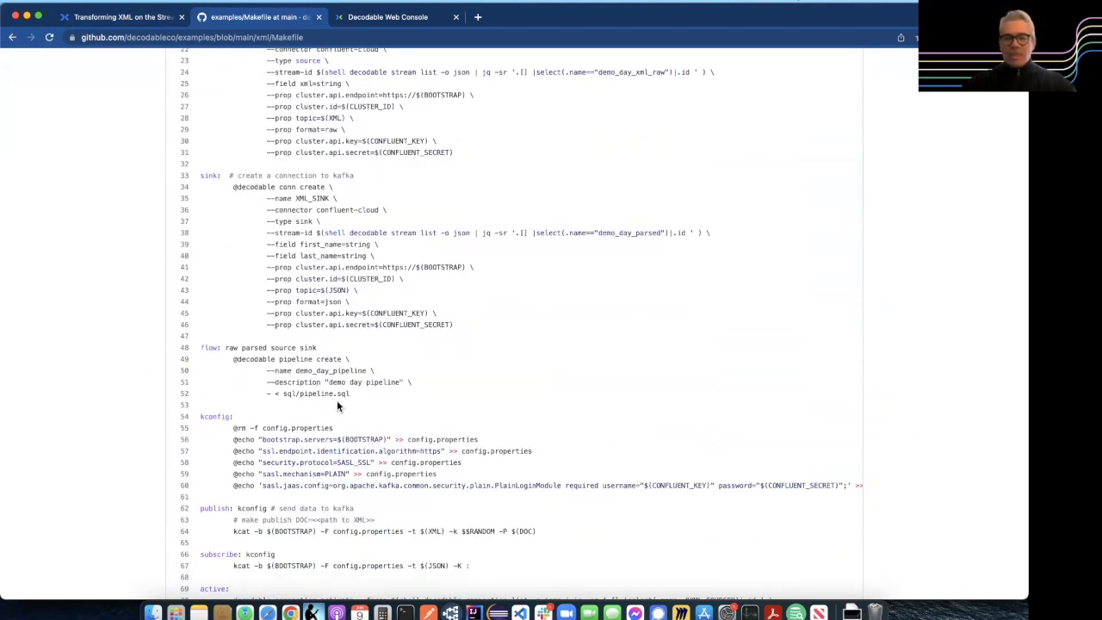
Step: Return to the xml folder and review the Environment and Commands sections of its README
{"action": "key", "text": "super+bracketleft"}
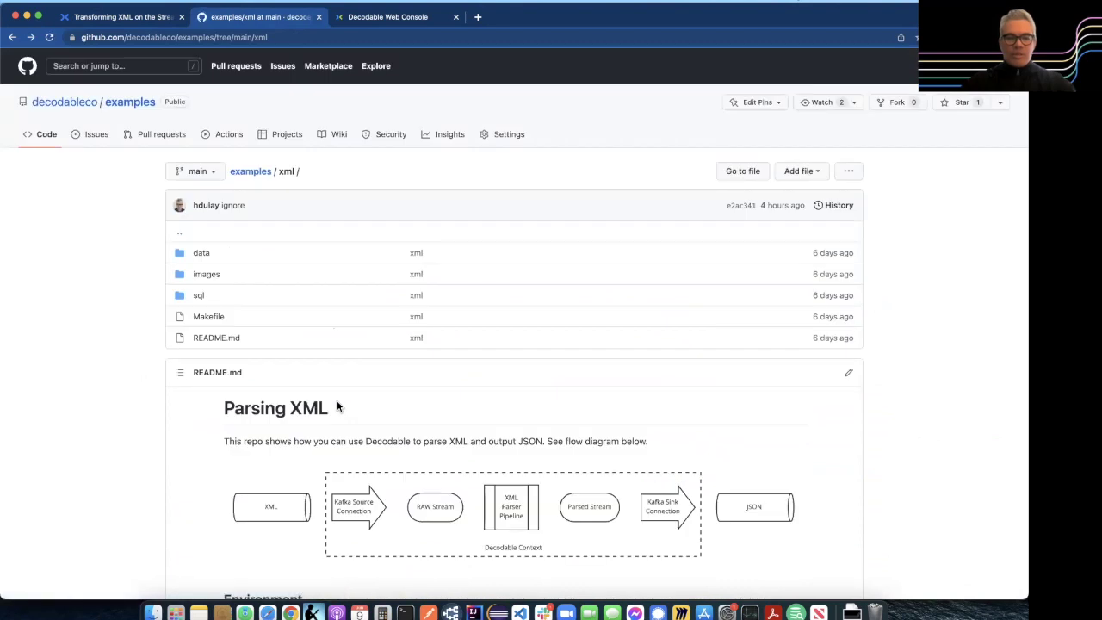
{"action": "scroll", "coordinate": [336, 400], "scroll_direction": "down", "scroll_amount": 4}
{"action": "scroll", "coordinate": [337, 401], "scroll_direction": "down", "scroll_amount": 3}
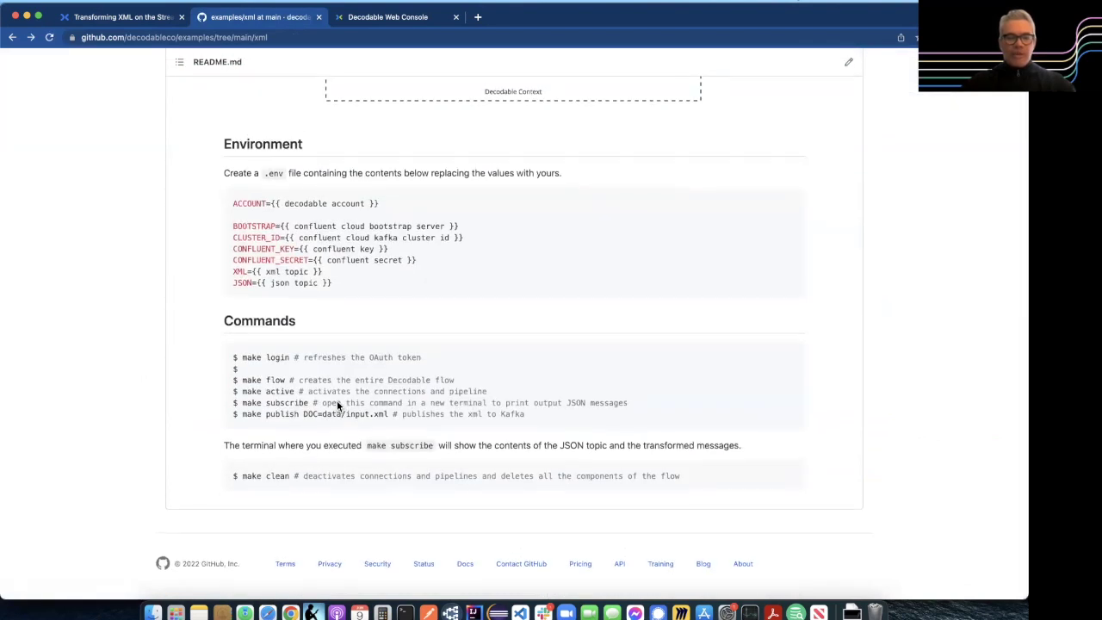